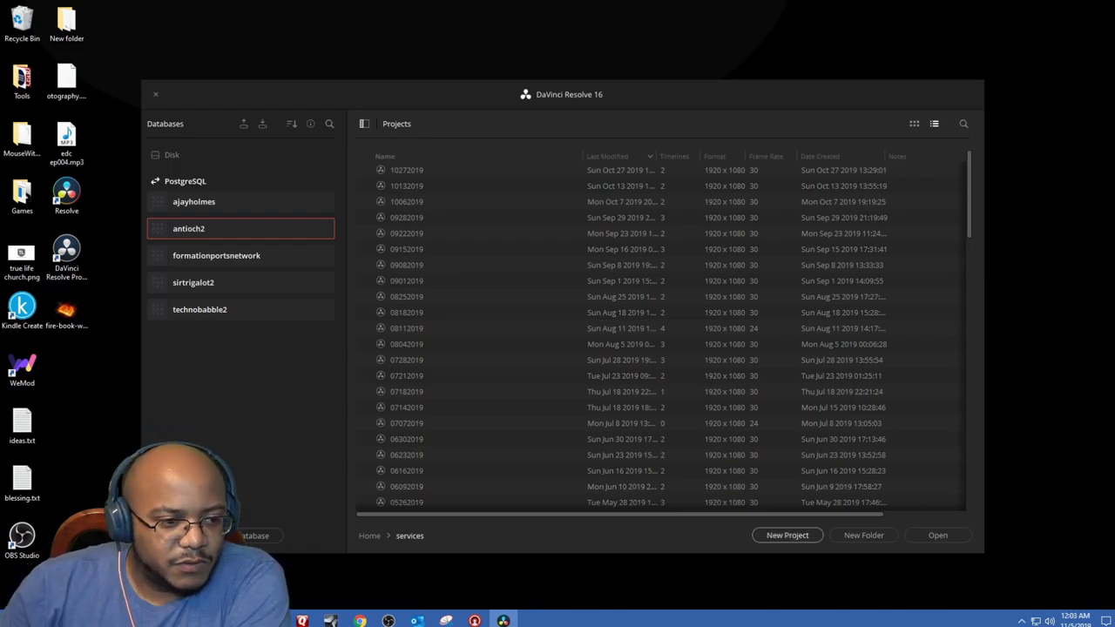
# Create a new project named 11032019 in the services folder of the antioch2 database.
pyautogui.click(787, 535)
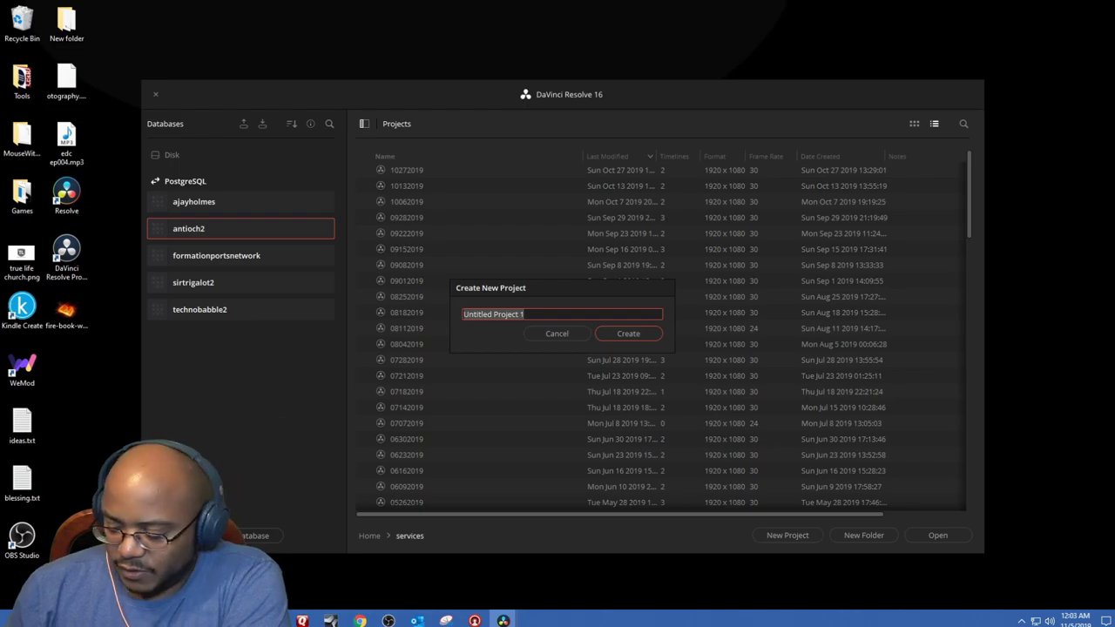
pyautogui.write('1103')
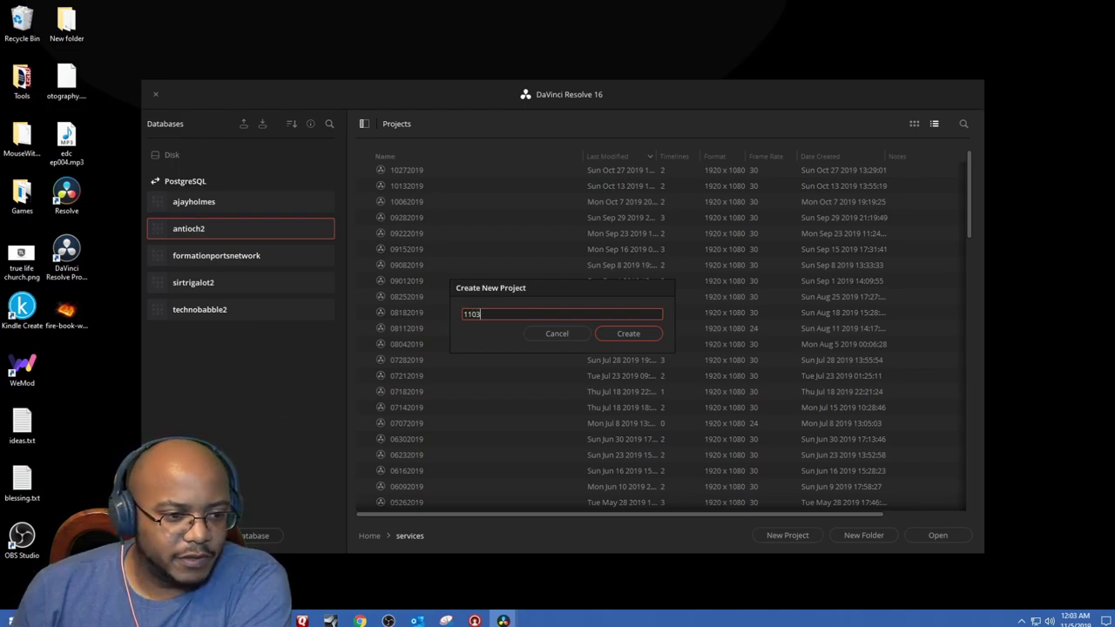
pyautogui.write('2019')
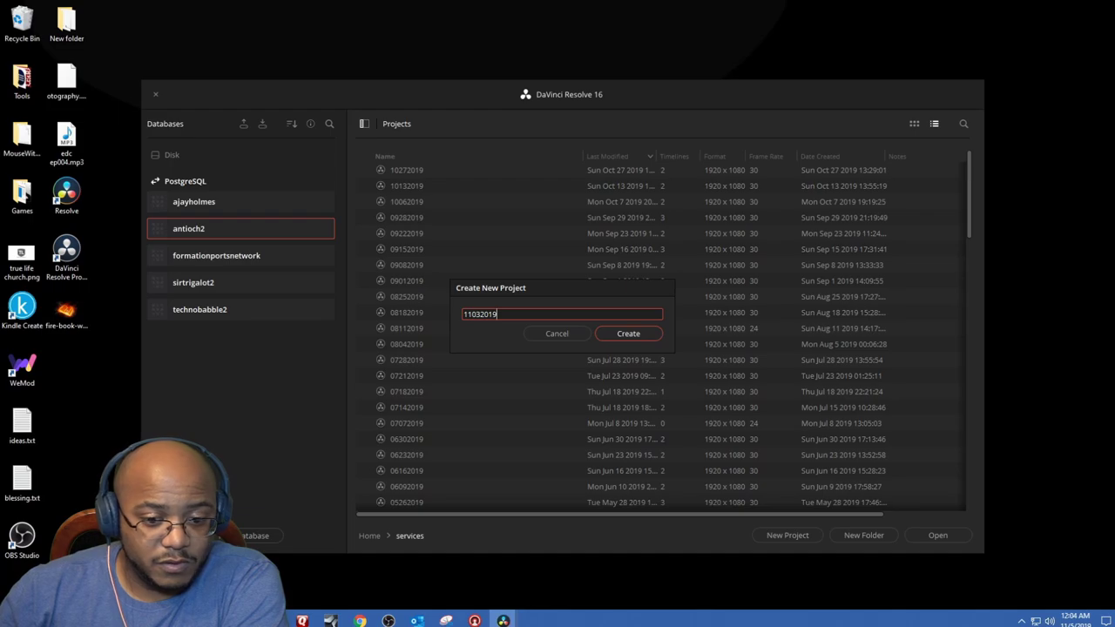
pyautogui.press('Return')
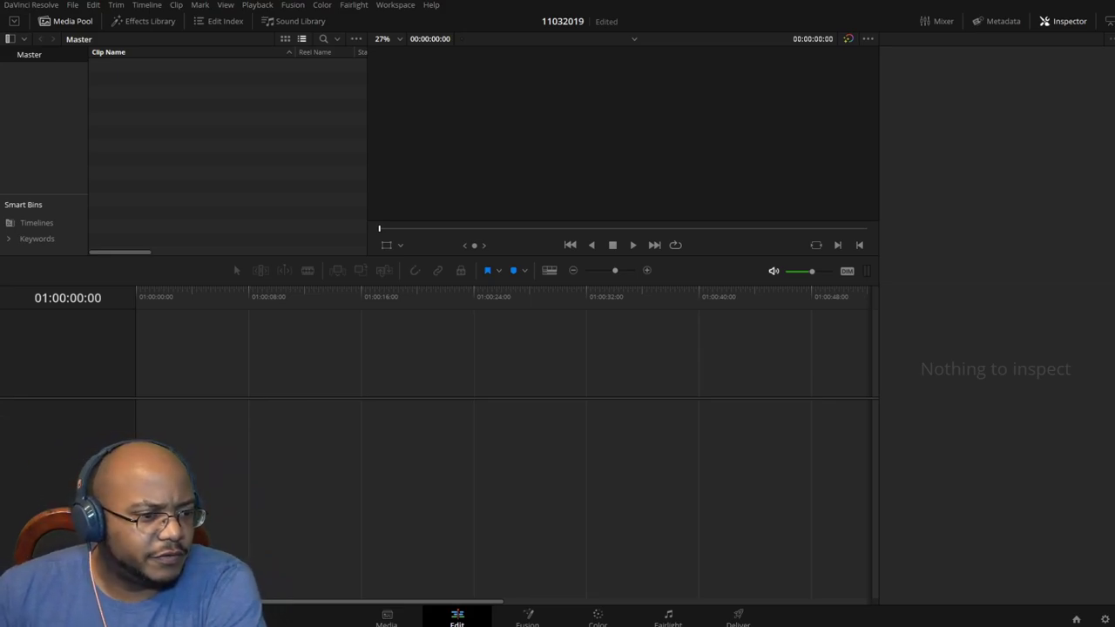
# Import the Blackmagic HyperDeck Studio Mini clip from the Media (G:) drive into the Master bin, changing the project frame rate to match.
pyautogui.click(386, 618)
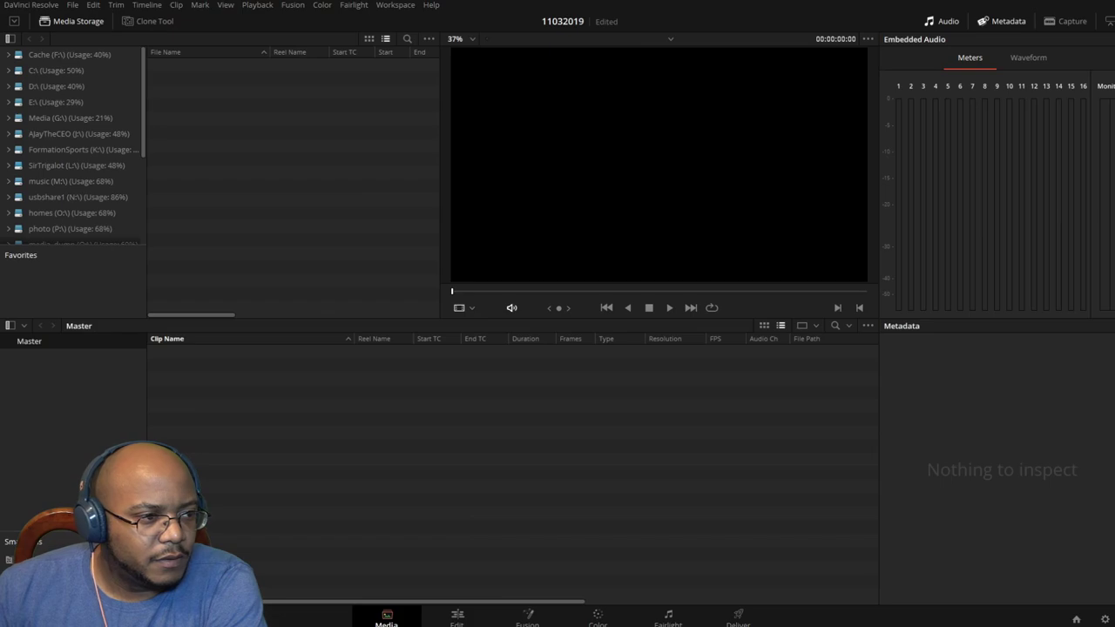
pyautogui.click(69, 119)
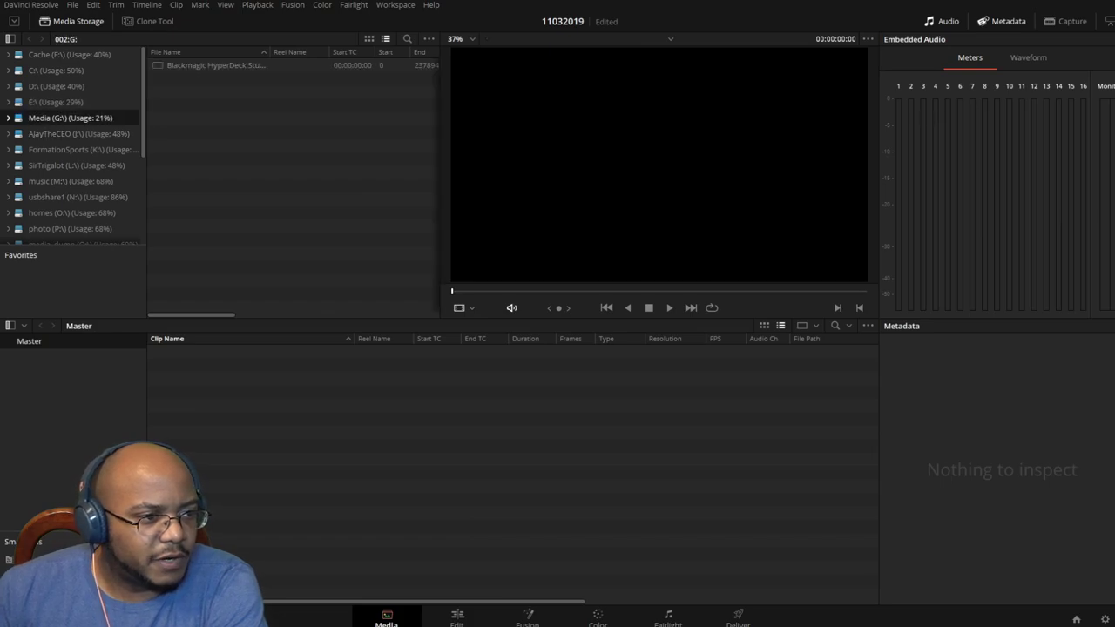
pyautogui.moveTo(209, 67); pyautogui.dragTo(310, 418)
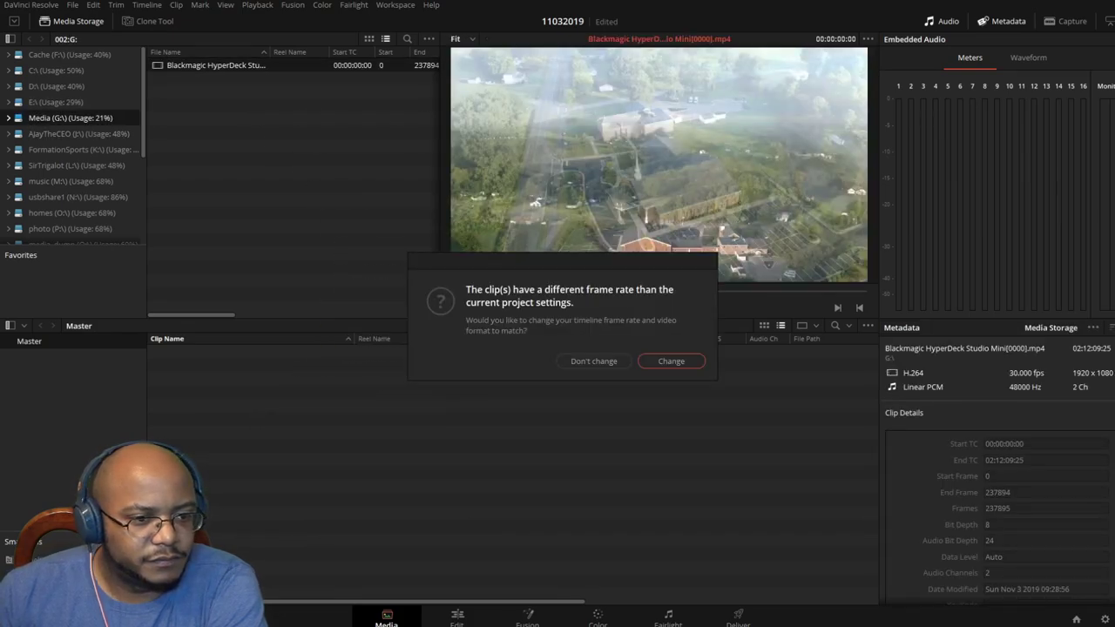
pyautogui.press('Return')
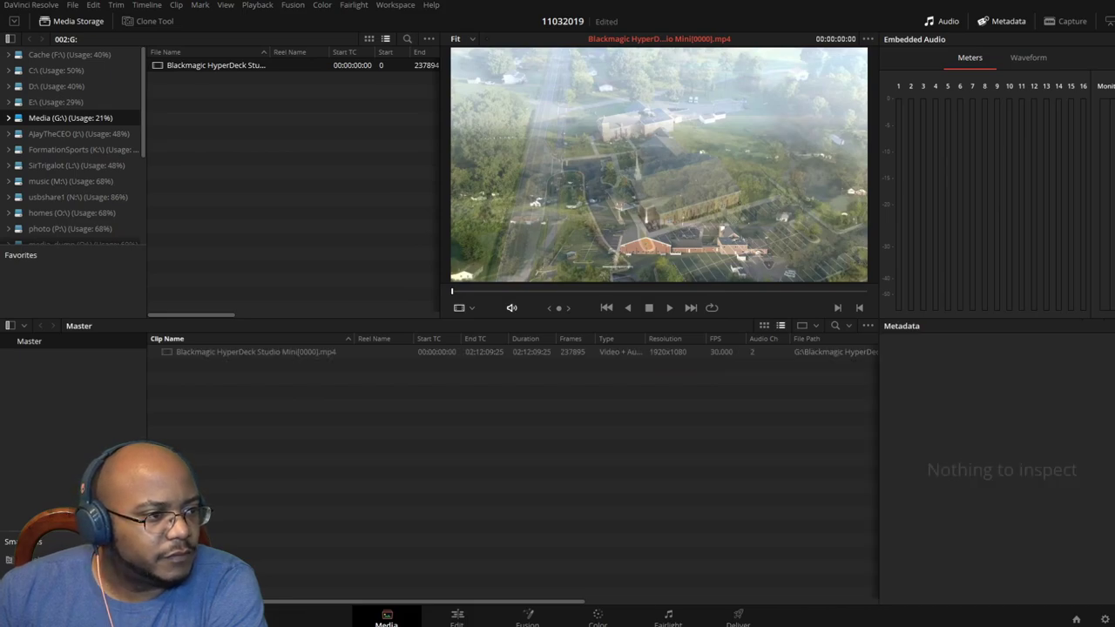
# Add the resolve folder from the antioch (W:) drive to the project's media pool.
pyautogui.scroll(-3, 87, 229)
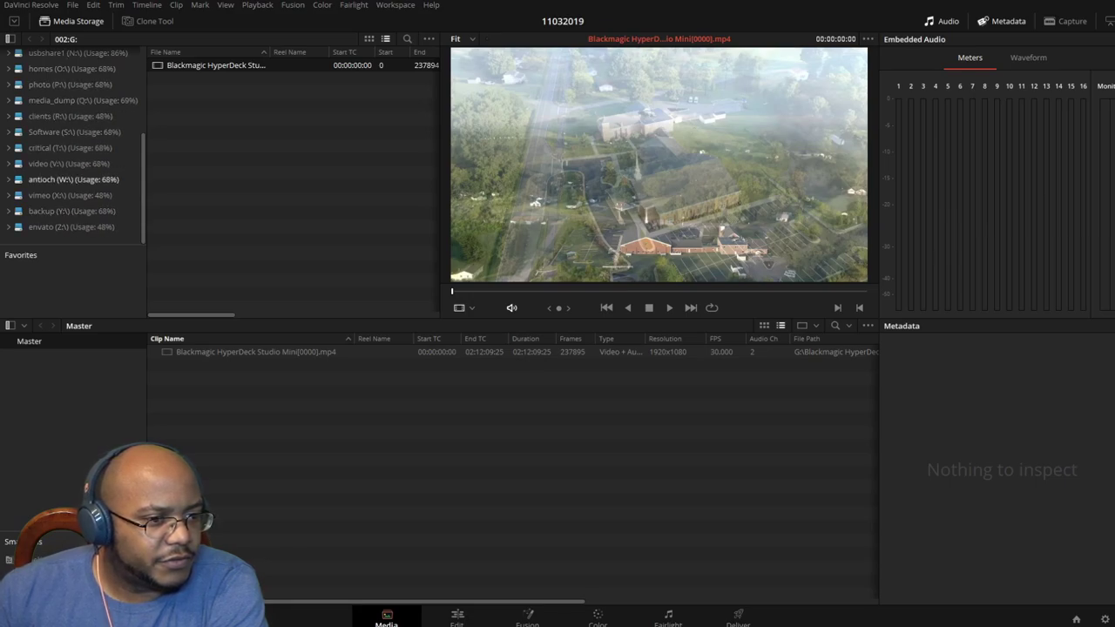
pyautogui.click(73, 179)
pyautogui.click(179, 240)
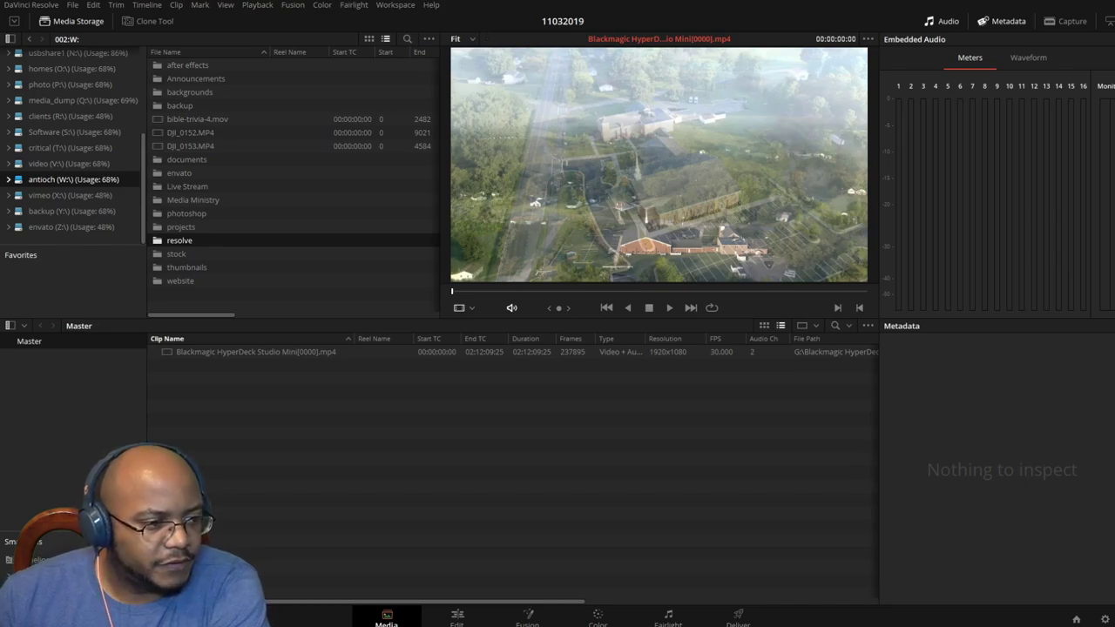
pyautogui.click(53, 517)
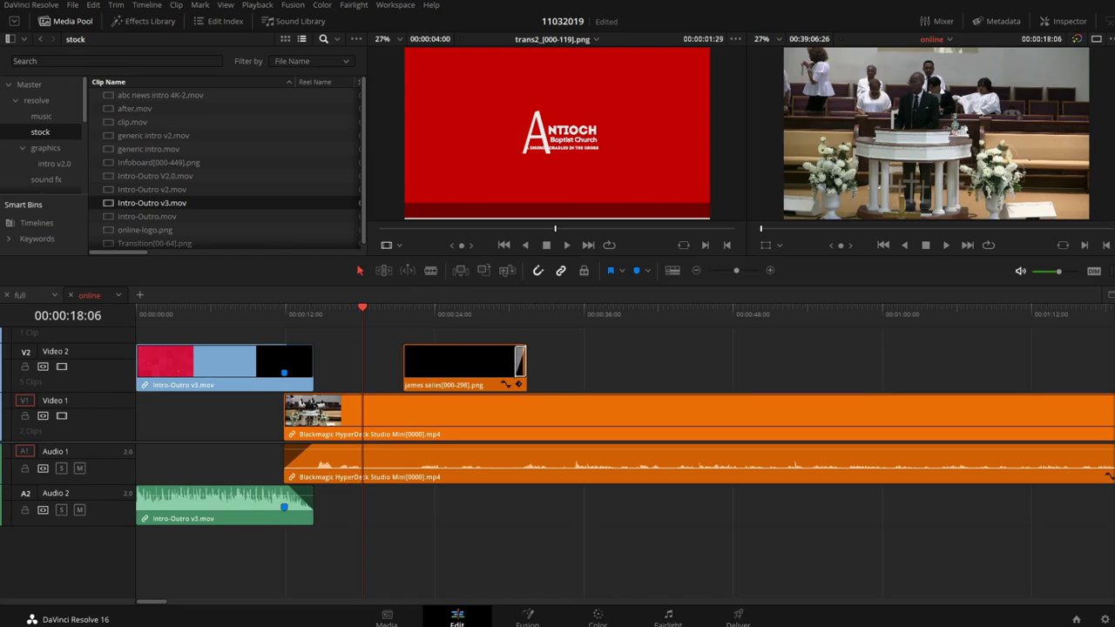
# Show the whole online timeline and move the playhead to its end to check the running time.
pyautogui.click(695, 270)
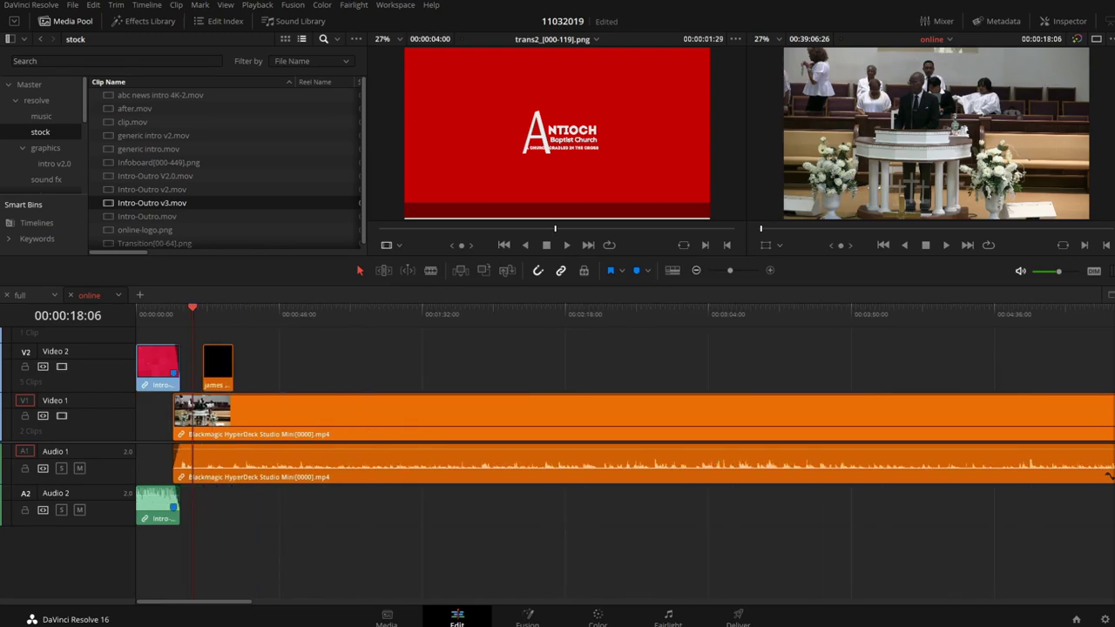
pyautogui.click(696, 270)
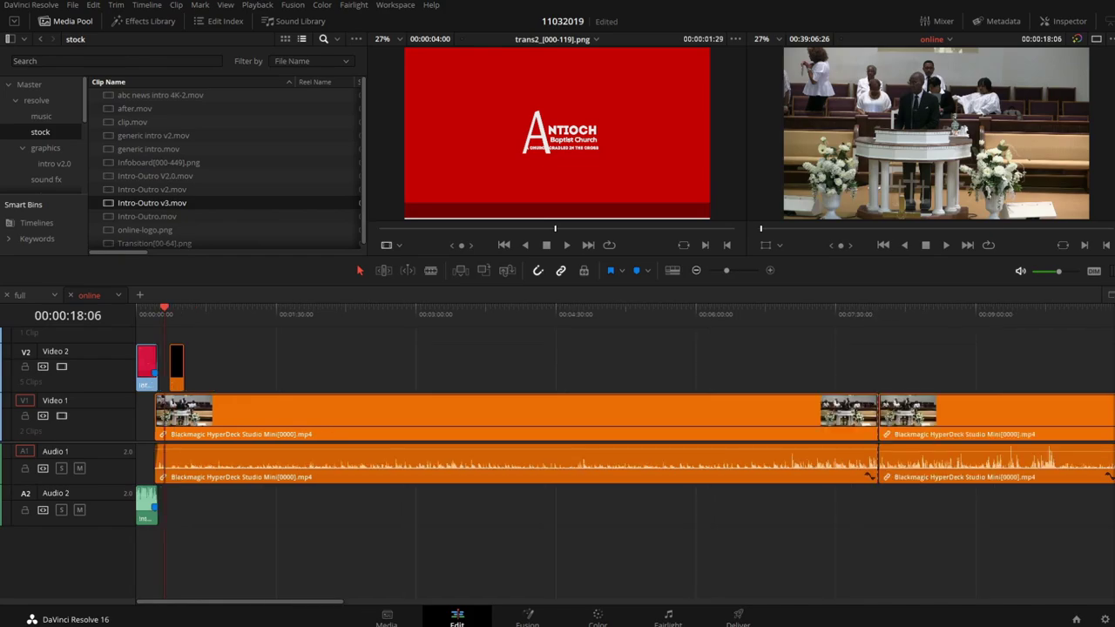
pyautogui.click(695, 270)
pyautogui.click(696, 270)
pyautogui.press('End')
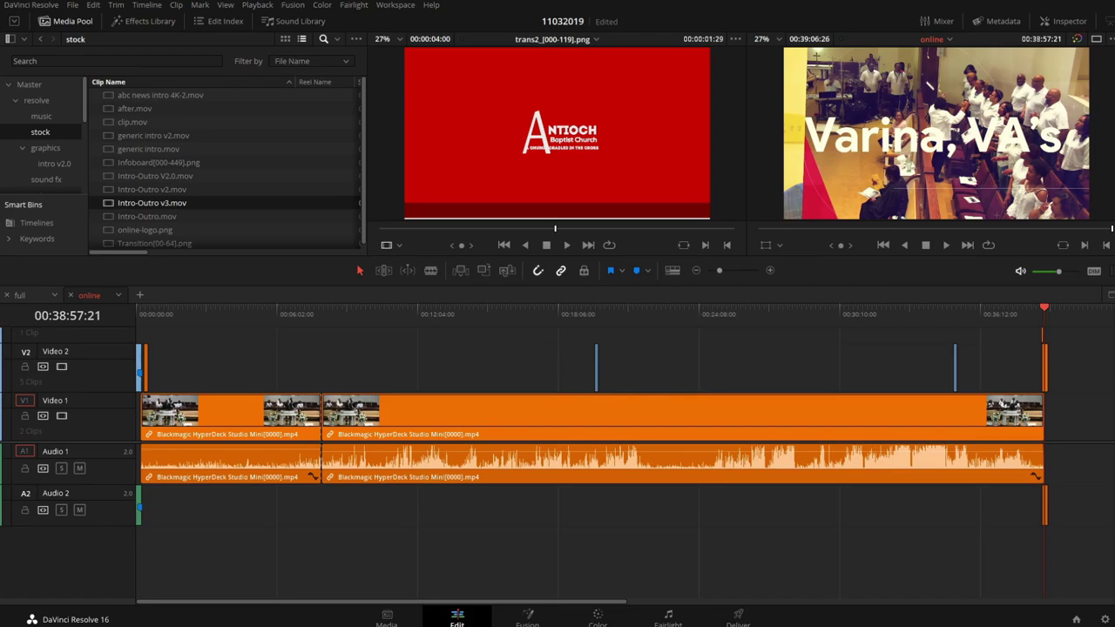
# Open Calculator and divide 38 by 5 to work out the segment length.
pyautogui.press('super+r')
pyautogui.write('calc')
pyautogui.press('Return')
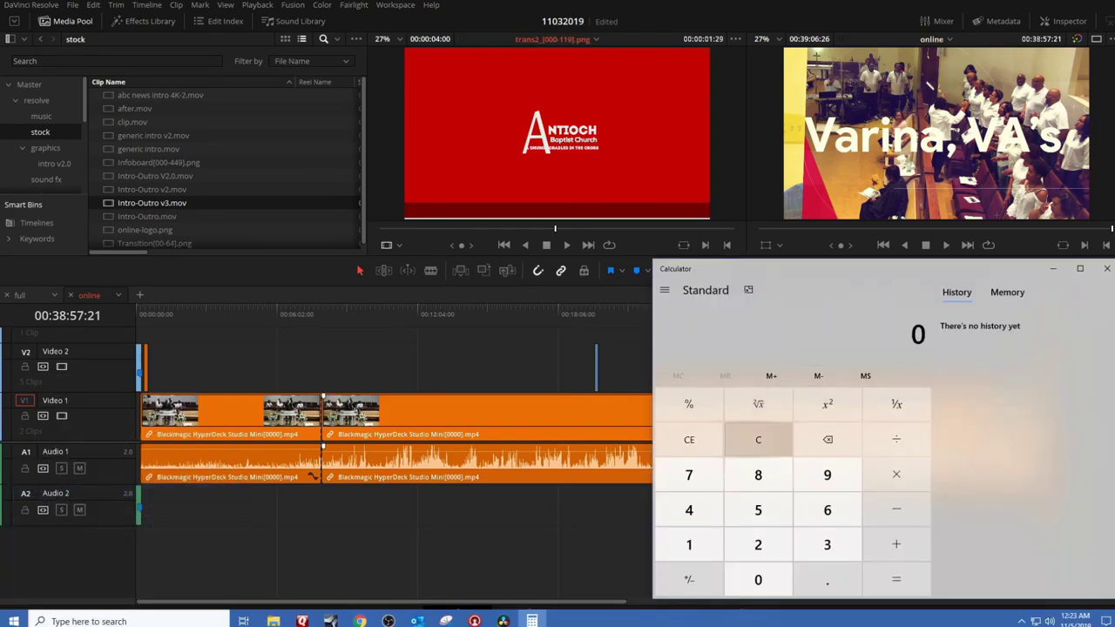
pyautogui.write('38')
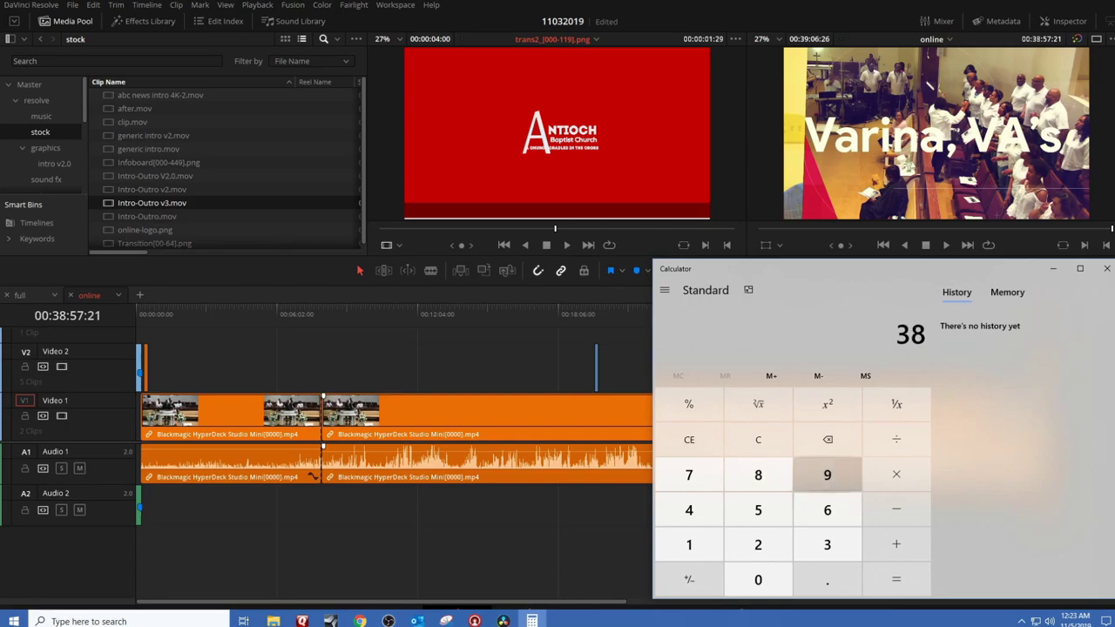
pyautogui.click(896, 439)
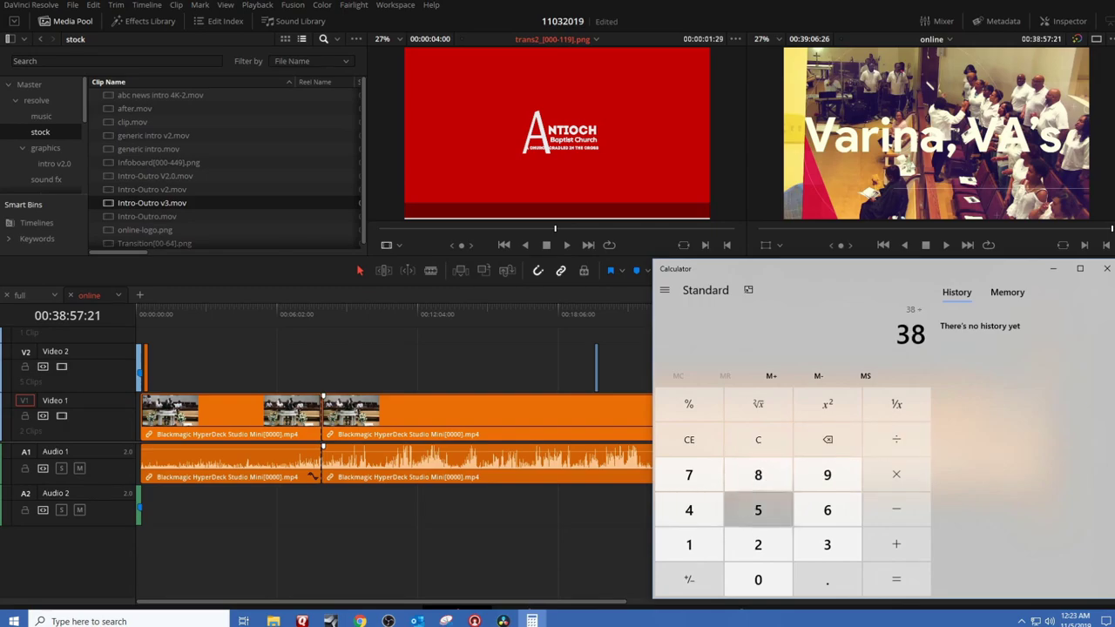
pyautogui.click(757, 510)
pyautogui.click(896, 579)
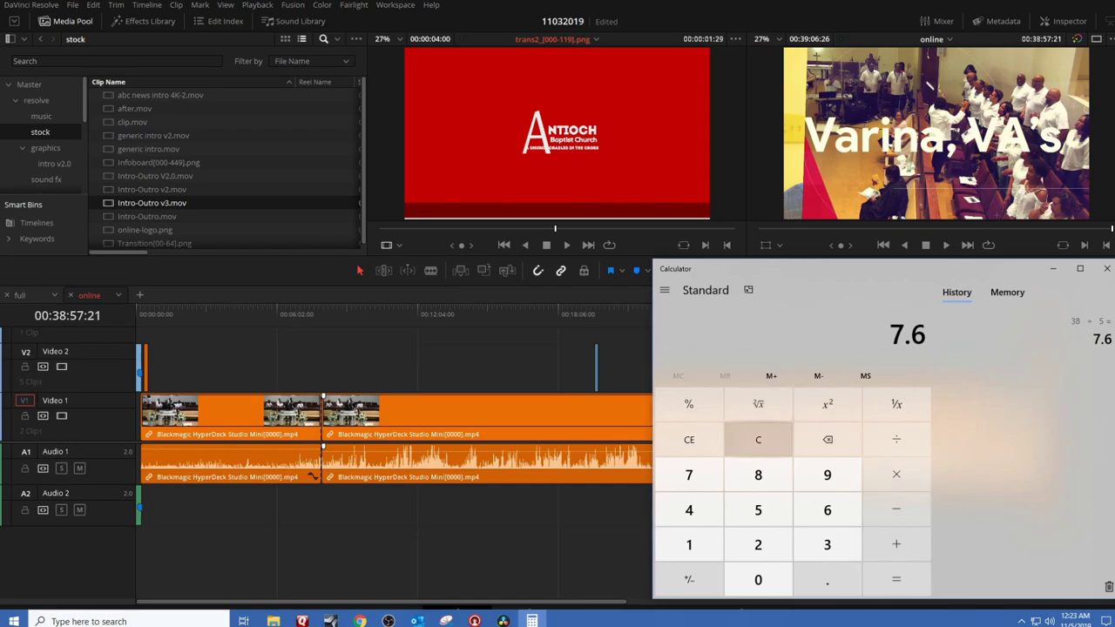
# Clear the calculation, divide 38 by 4, and close Calculator.
pyautogui.click(758, 439)
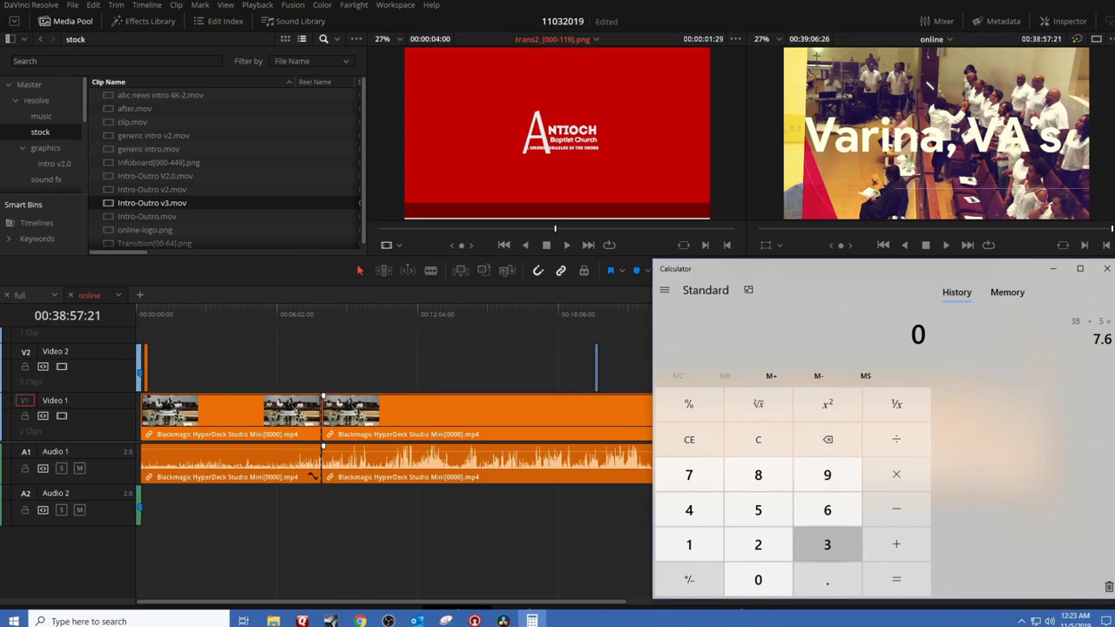
pyautogui.click(826, 544)
pyautogui.click(758, 474)
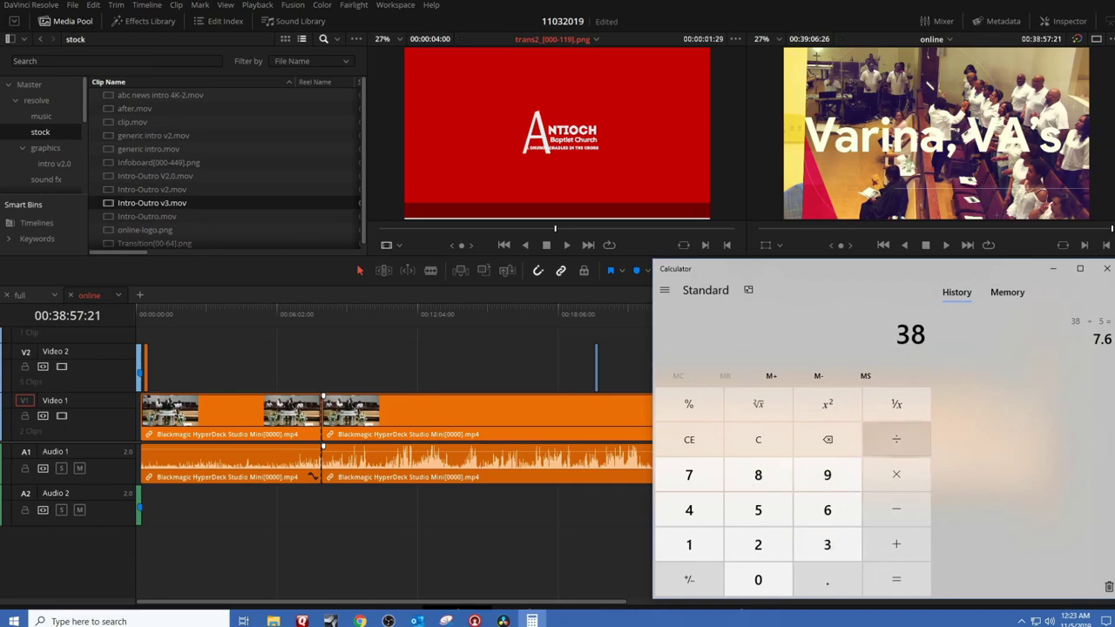
pyautogui.click(896, 439)
pyautogui.click(688, 510)
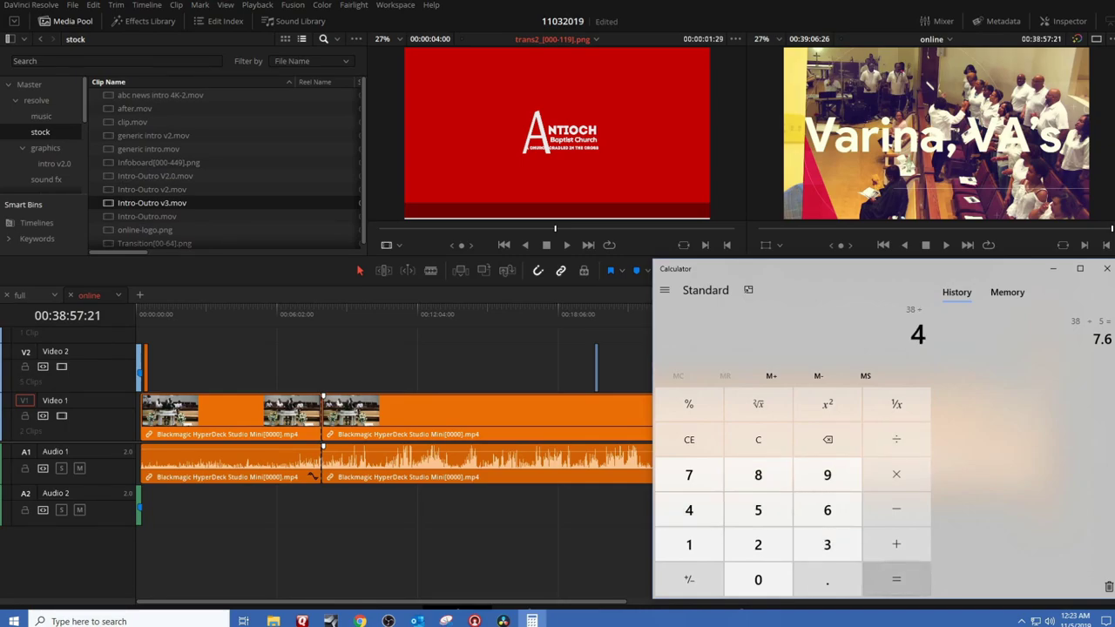
pyautogui.click(896, 579)
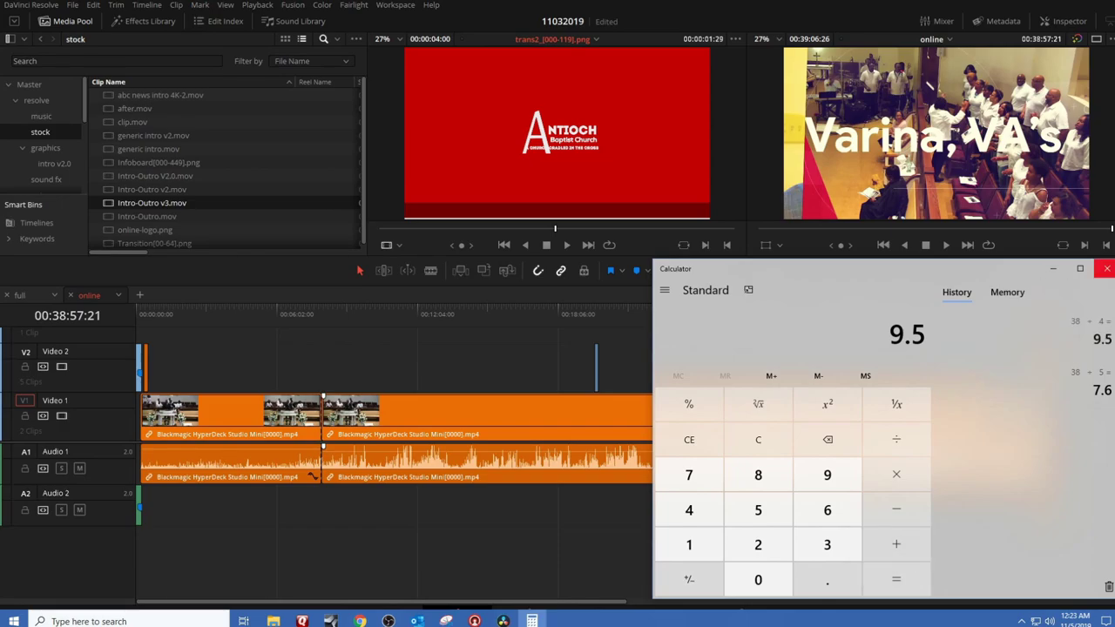
pyautogui.click(1106, 269)
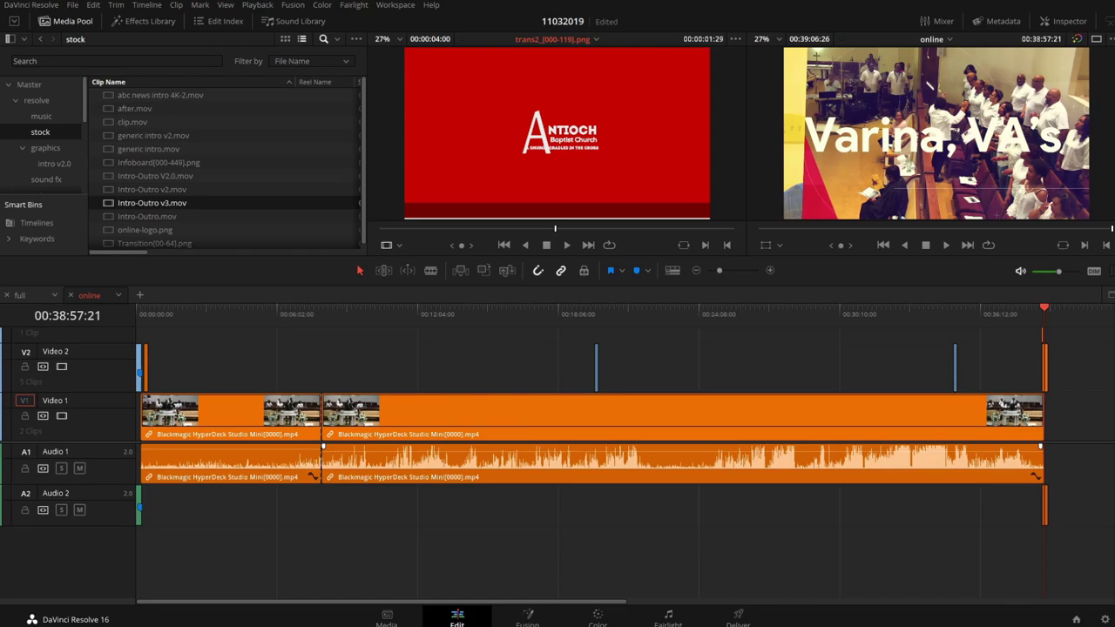
# Play the second HyperDeck clip from about 00:09:48 to find a break, and leave the playhead at 00:09:59:15.
pyautogui.click(321, 313)
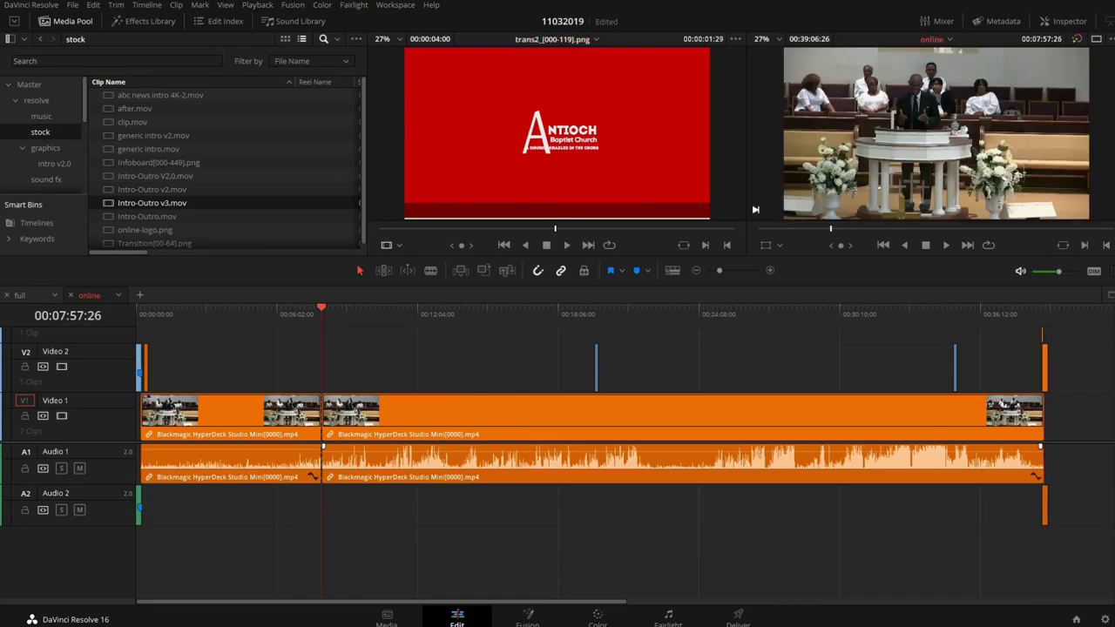
pyautogui.click(358, 312)
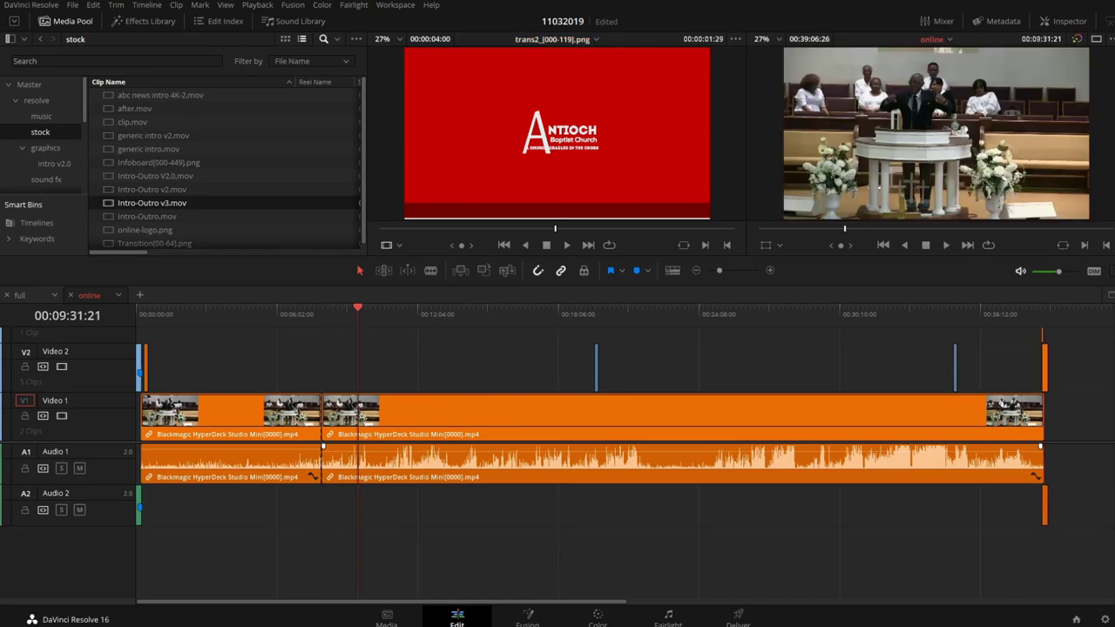
pyautogui.moveTo(358, 312); pyautogui.dragTo(364, 313)
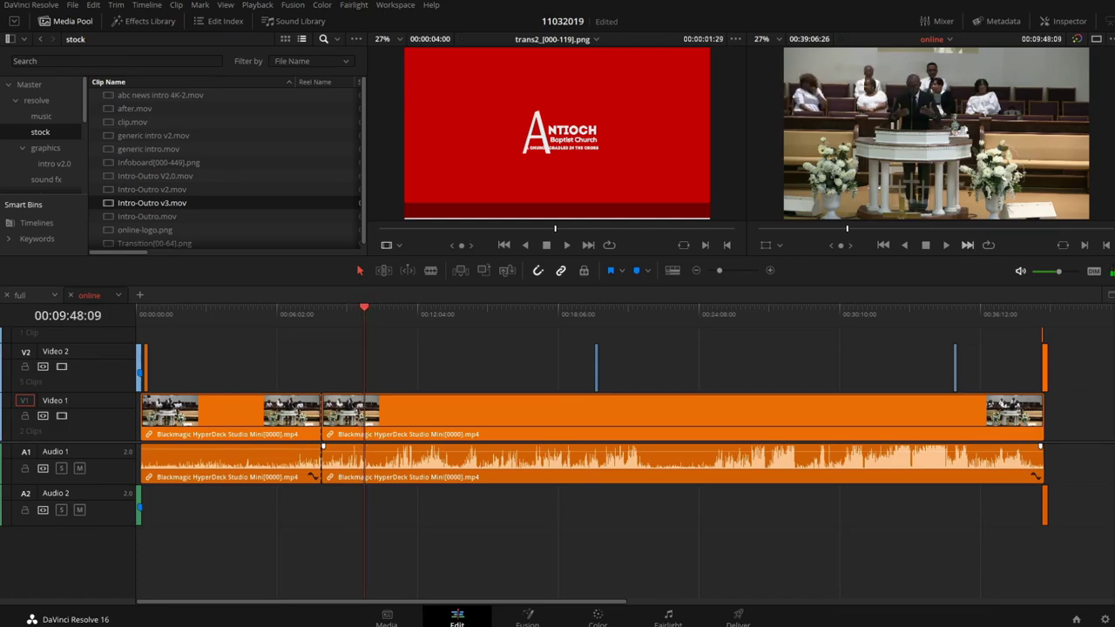
pyautogui.click(945, 246)
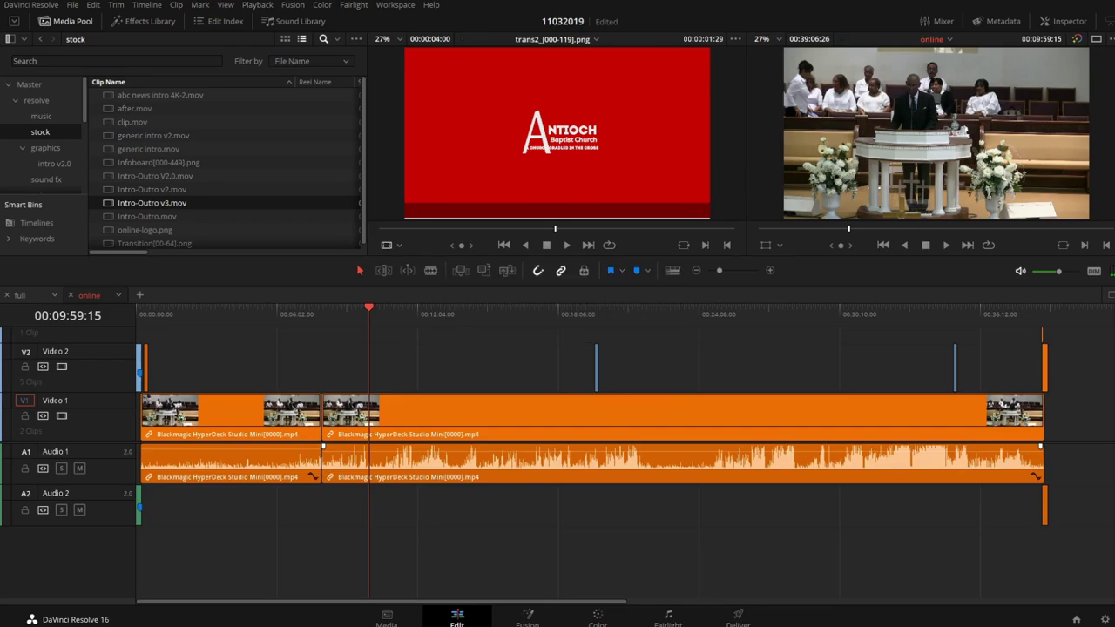
# Split the HyperDeck video and its linked audio at 00:09:59:15 with the Blade tool.
pyautogui.click(769, 271)
pyautogui.click(770, 270)
pyautogui.click(770, 271)
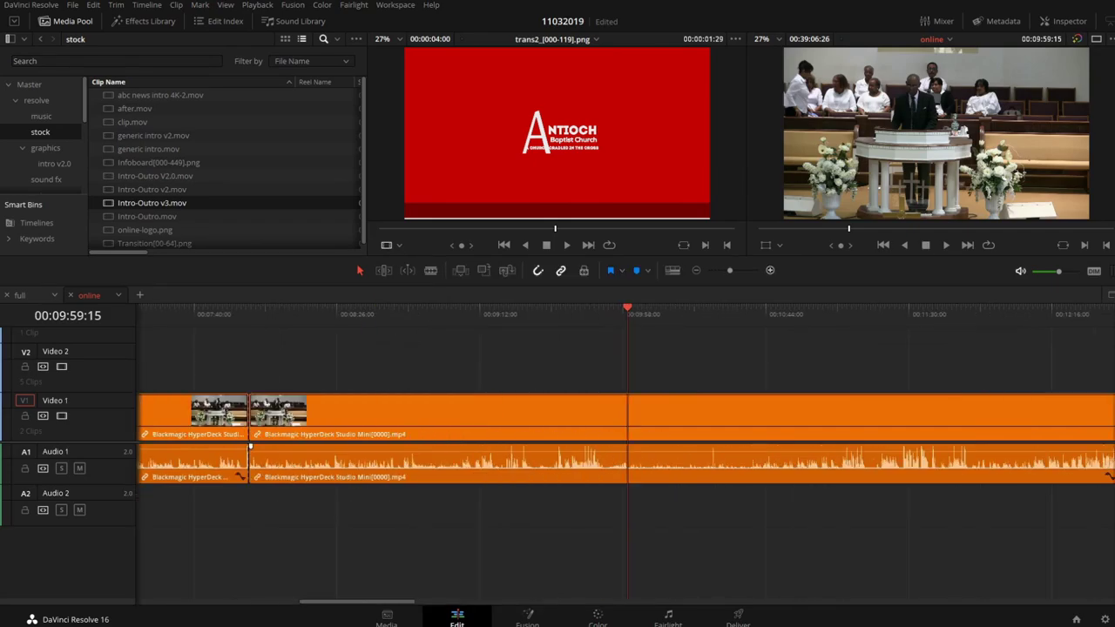
pyautogui.click(770, 271)
pyautogui.click(769, 270)
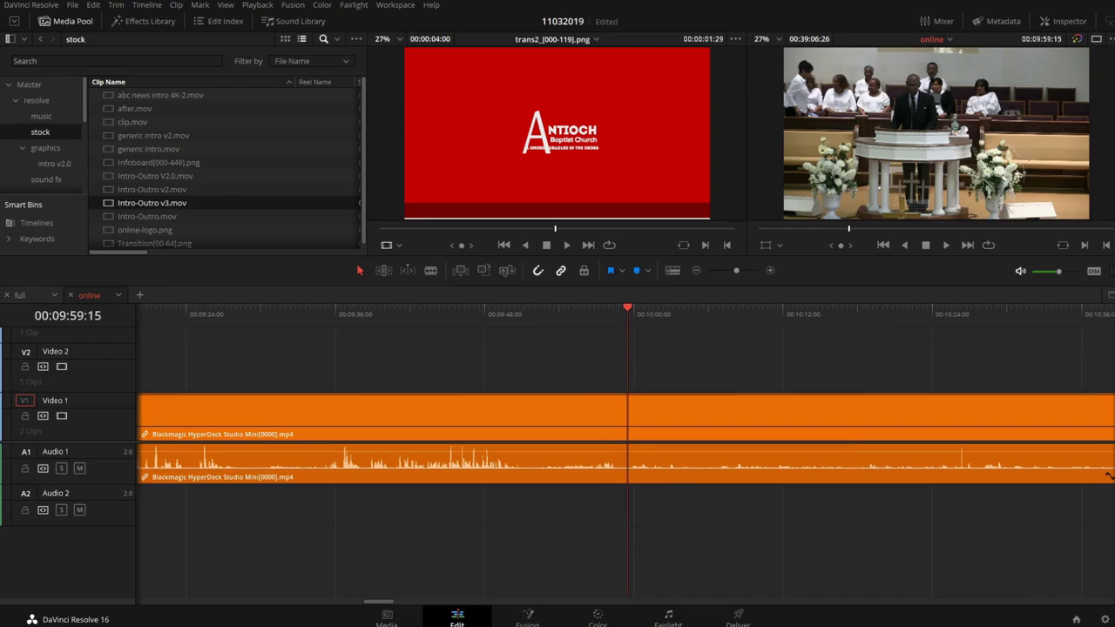
pyautogui.press('b')
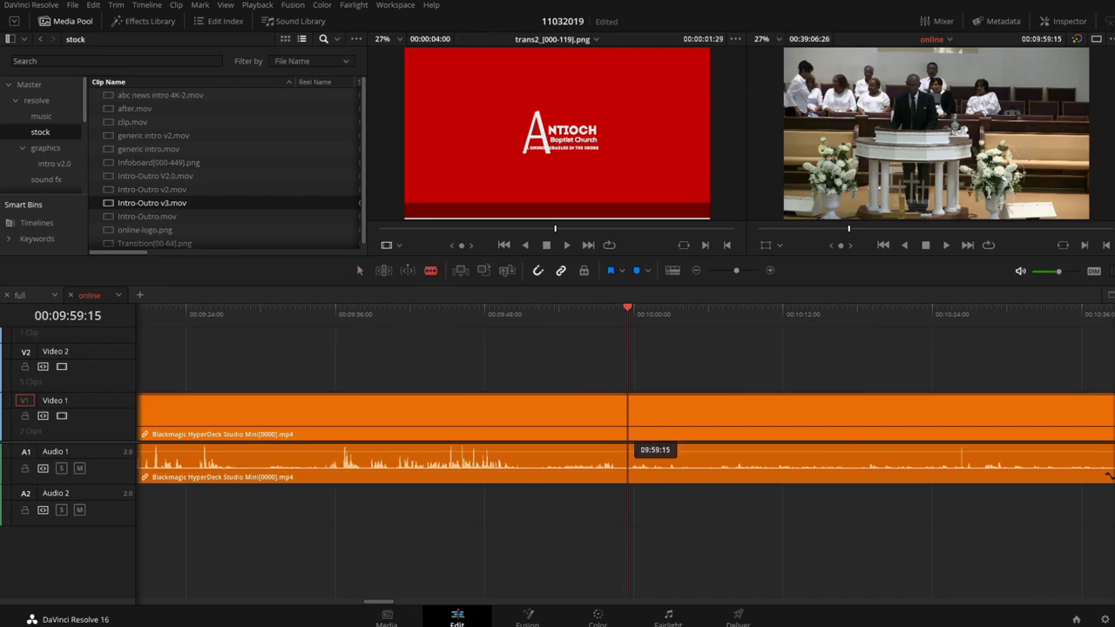
pyautogui.click(628, 445)
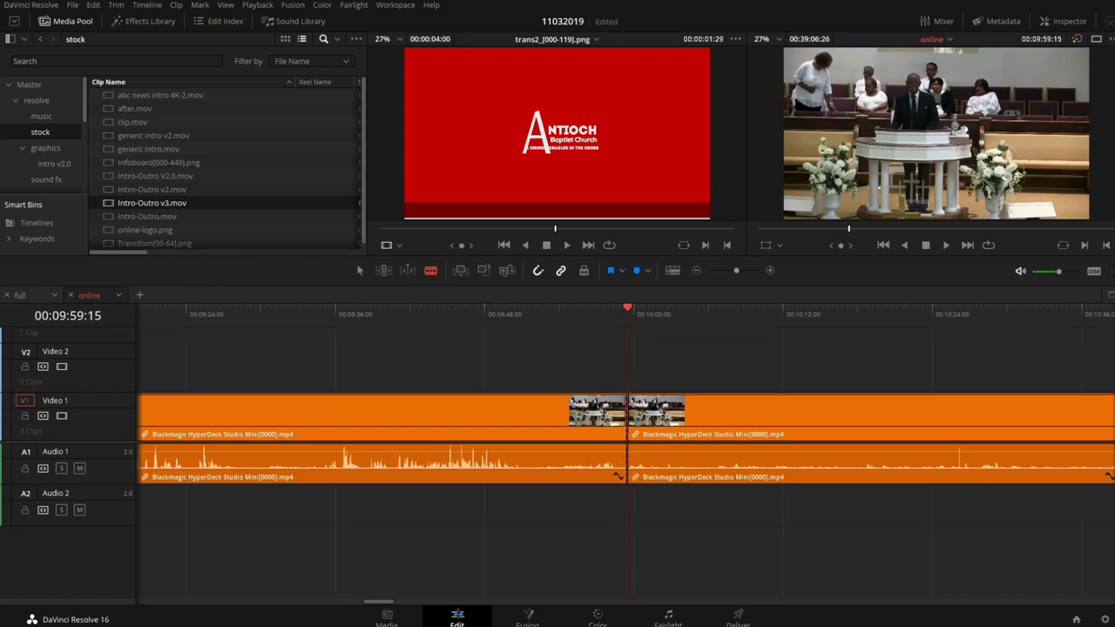
# Set the clip color to Yellow for all video, graphic and audio clips before the 00:09:59:15 cut.
pyautogui.click(695, 270)
pyautogui.click(696, 270)
pyautogui.click(696, 269)
pyautogui.click(696, 270)
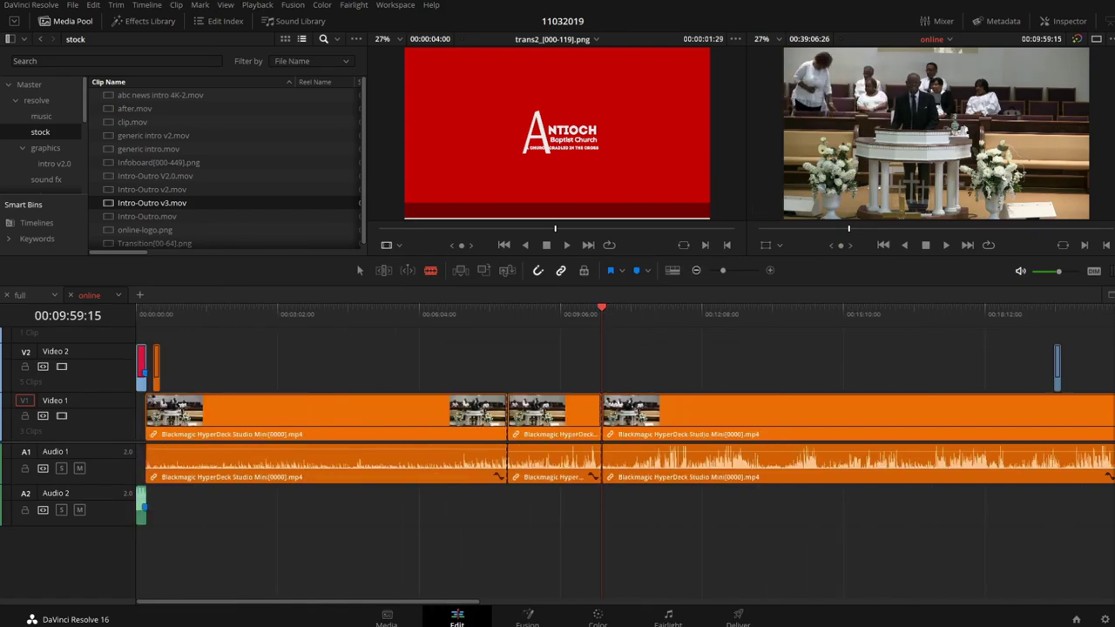
pyautogui.click(696, 269)
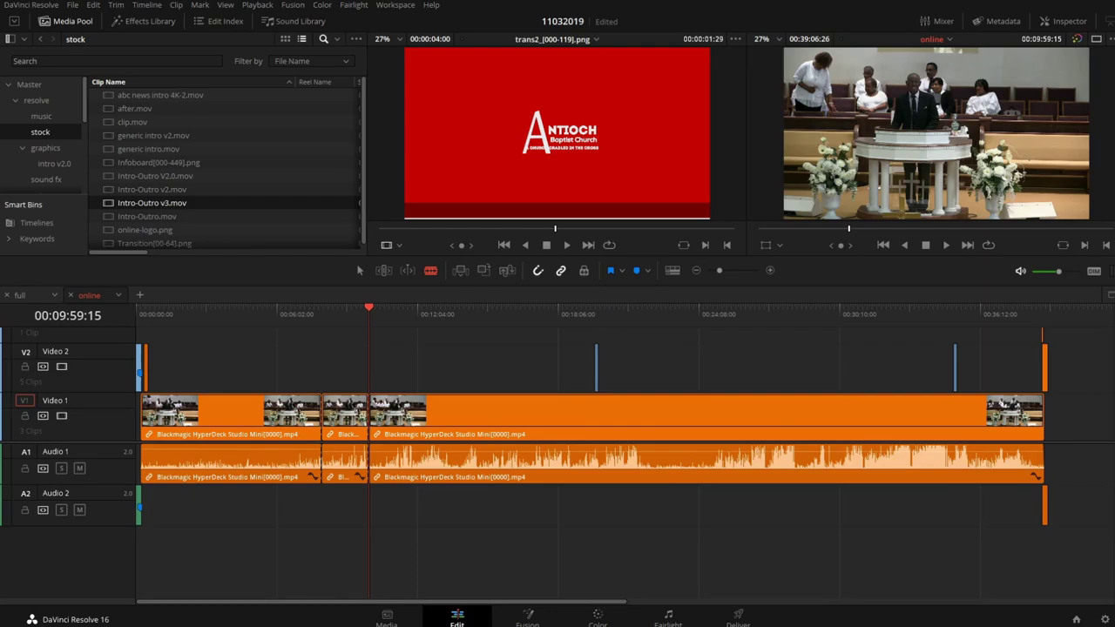
pyautogui.moveTo(350, 351); pyautogui.dragTo(139, 512)
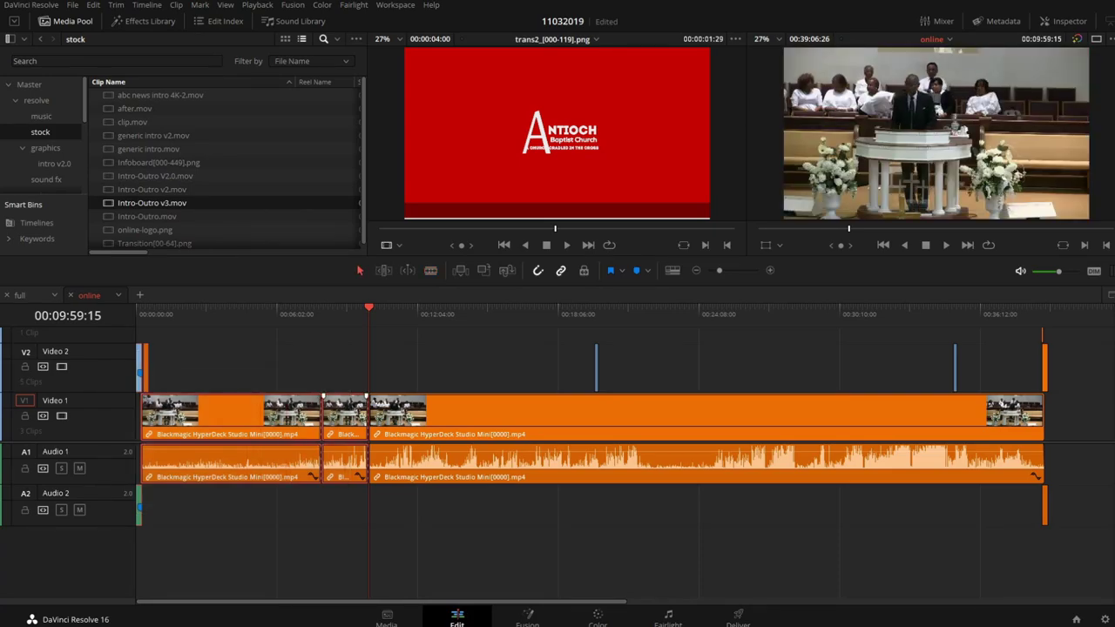
pyautogui.rightClick(340, 413)
pyautogui.moveTo(392, 242)
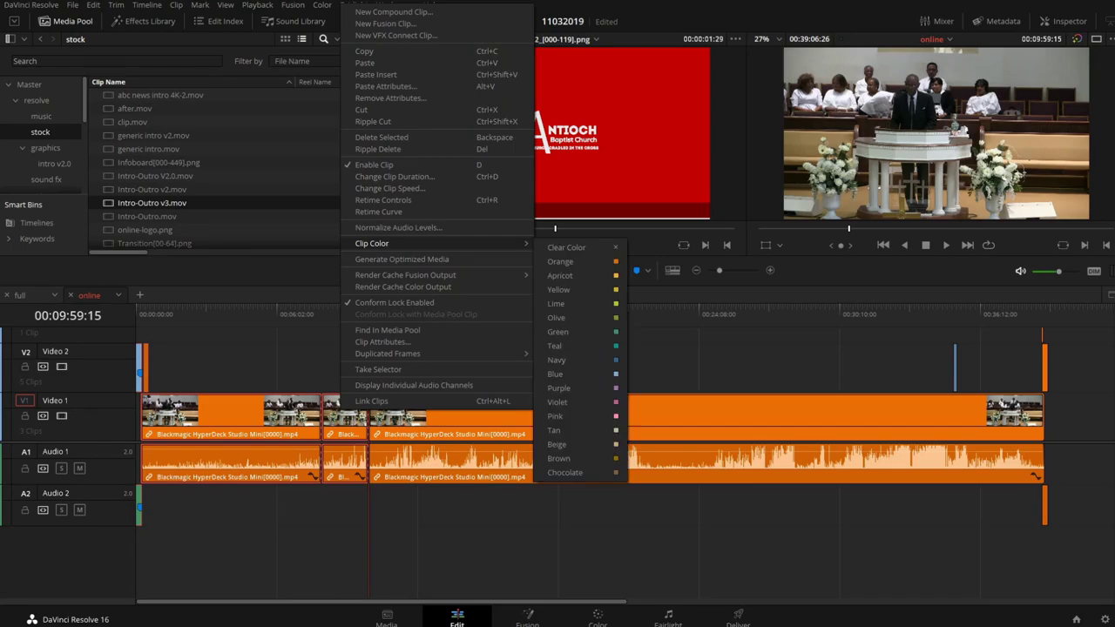
pyautogui.click(558, 289)
pyautogui.click(488, 368)
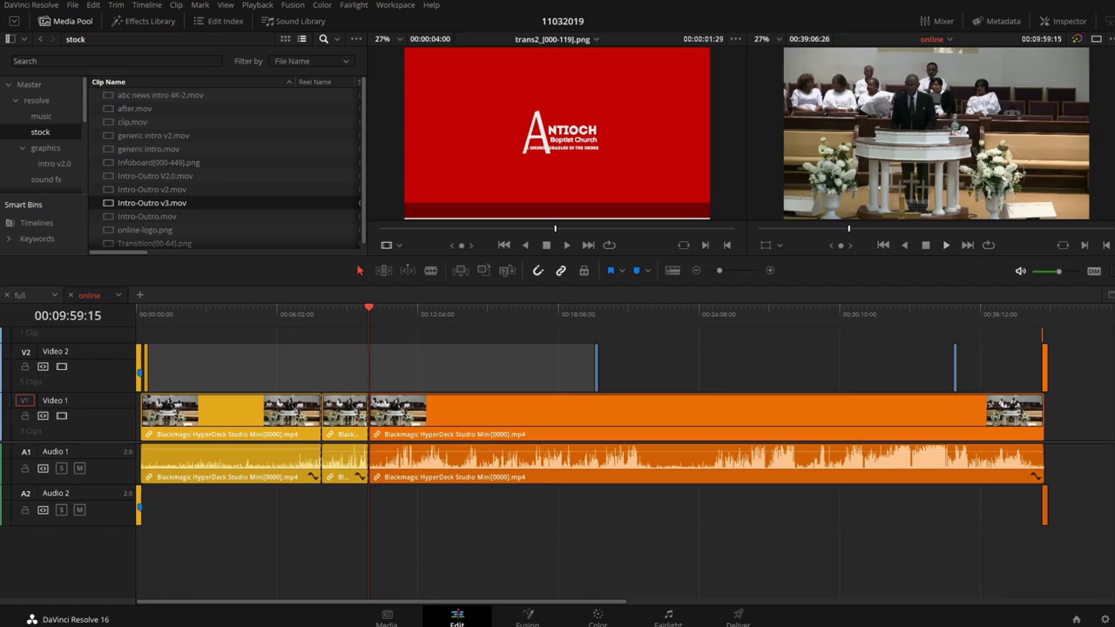
# Play the remaining HyperDeck clip from about 00:18:12 to find the next break, and leave the playhead at 00:19:46:29.
pyautogui.press('space')
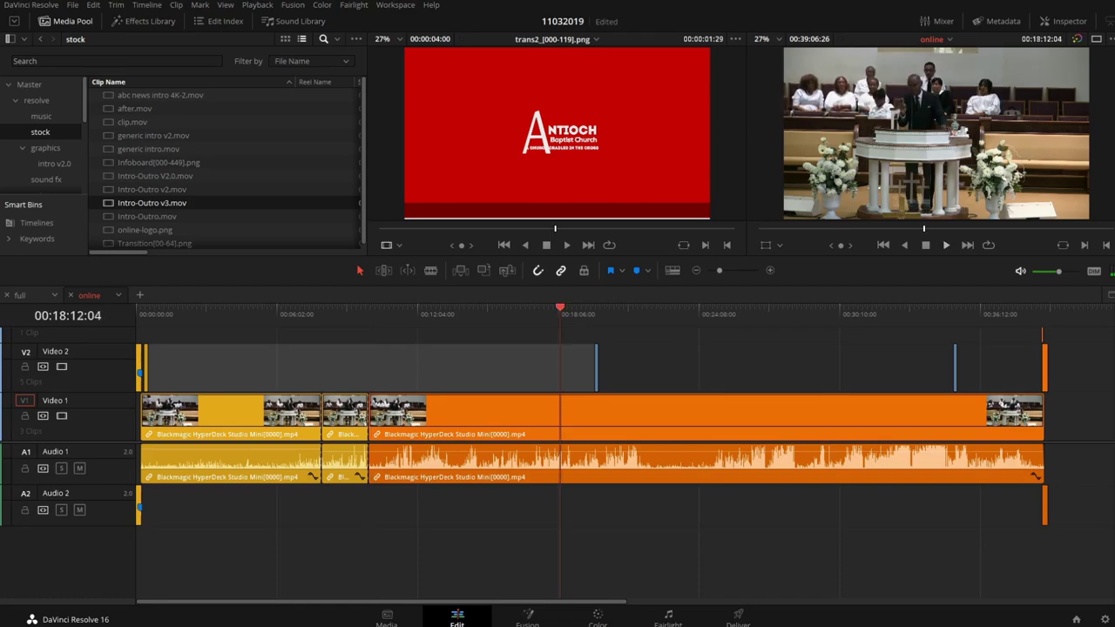
pyautogui.press('space')
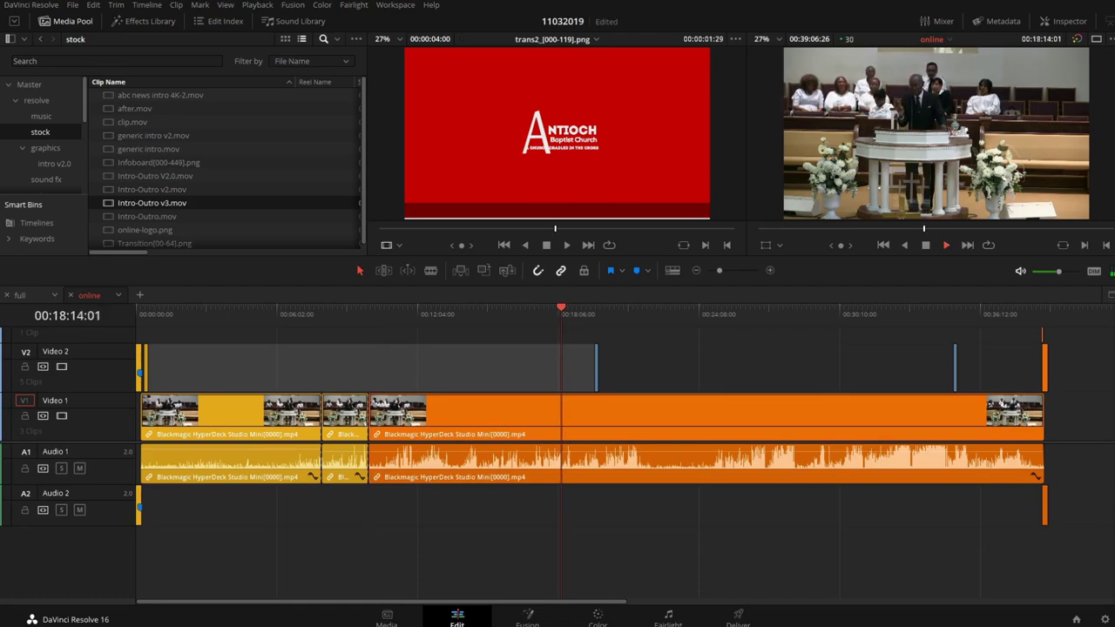
pyautogui.hotkey('ctrl', '=')
pyautogui.hotkey('ctrl', '=')
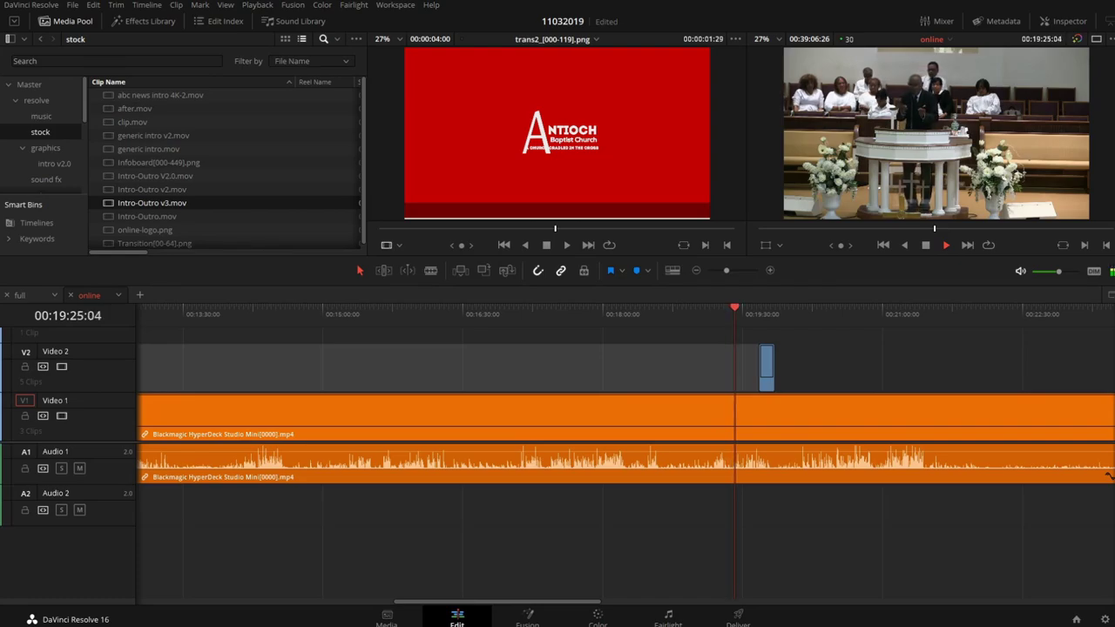
pyautogui.click(769, 270)
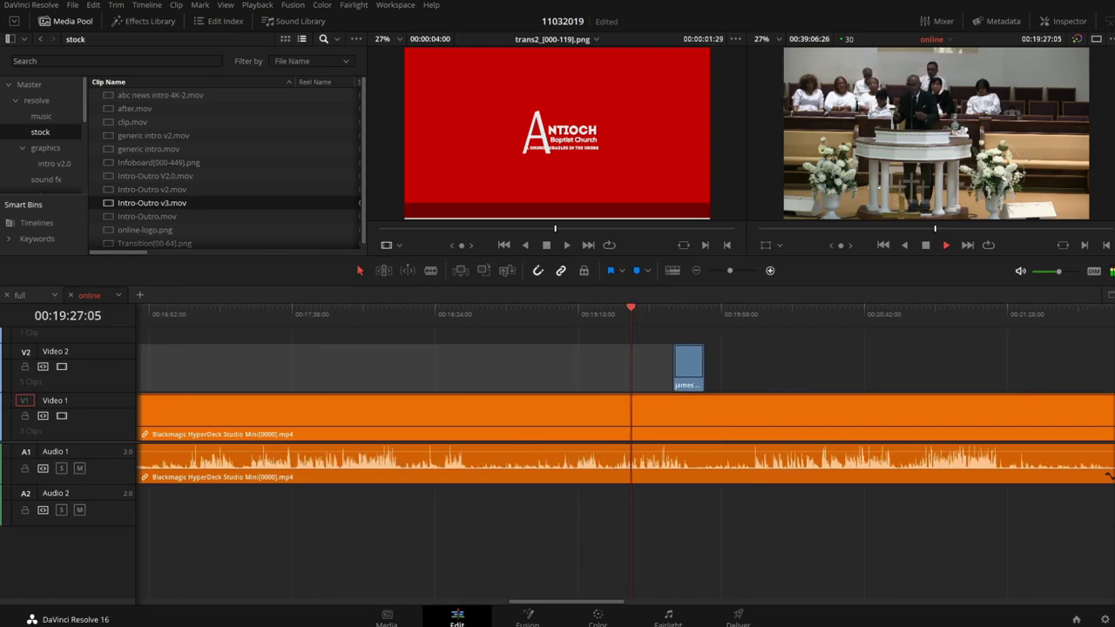
pyautogui.click(769, 270)
pyautogui.press('space')
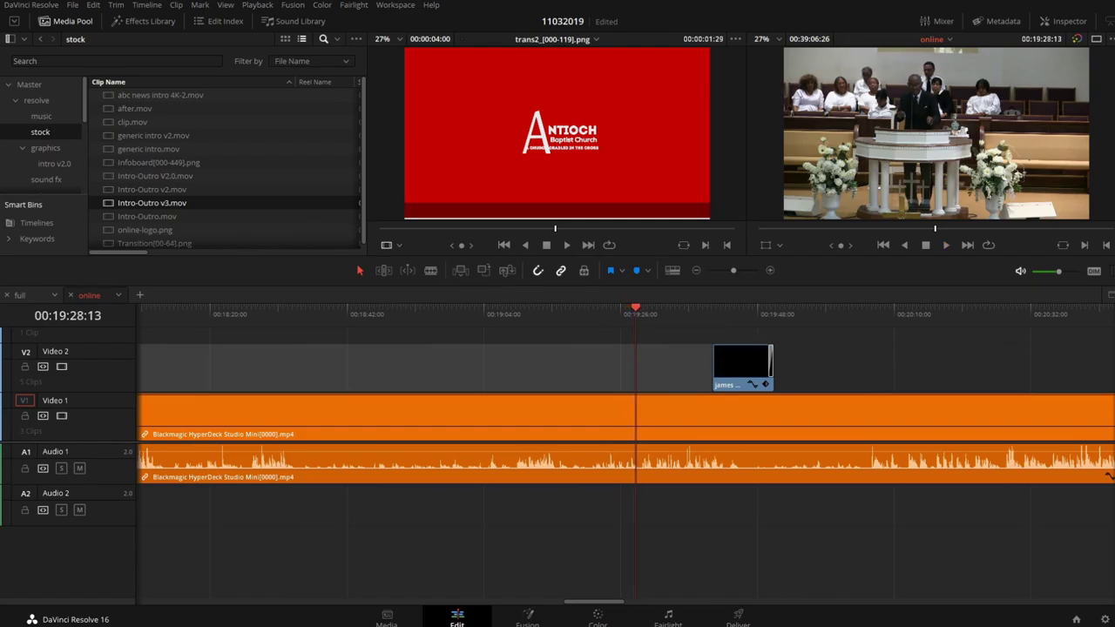
pyautogui.press('Down')
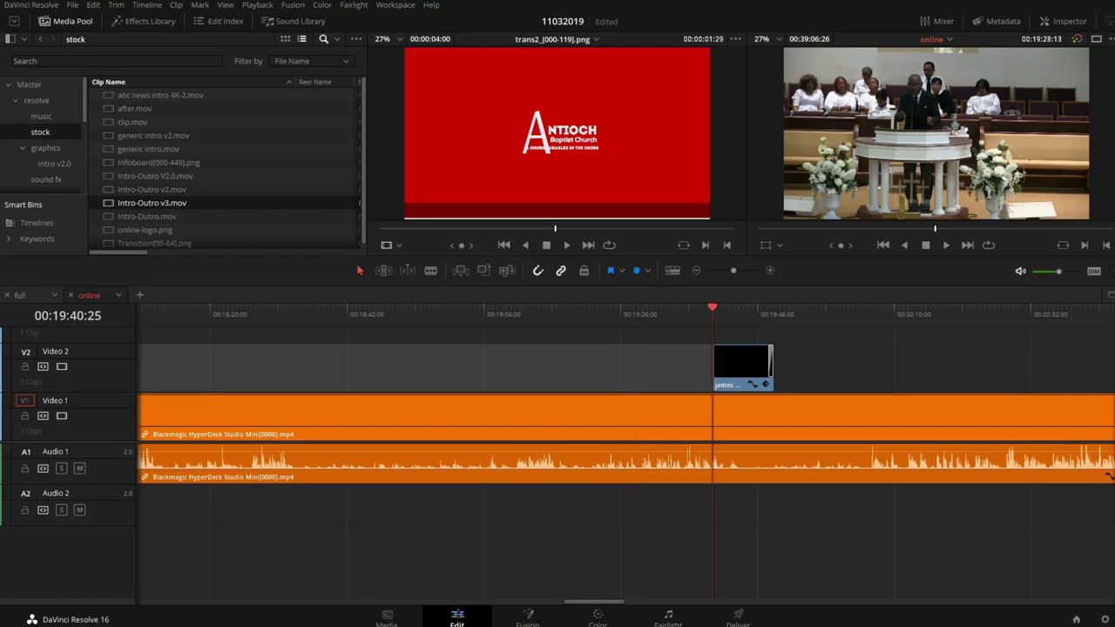
pyautogui.press('space')
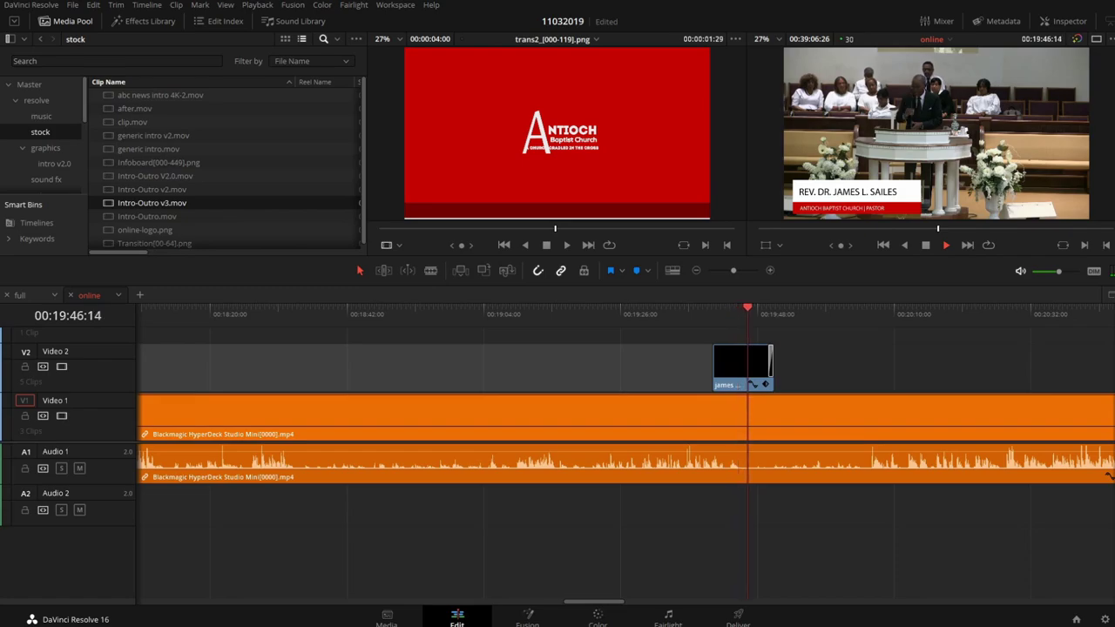
pyautogui.press('space')
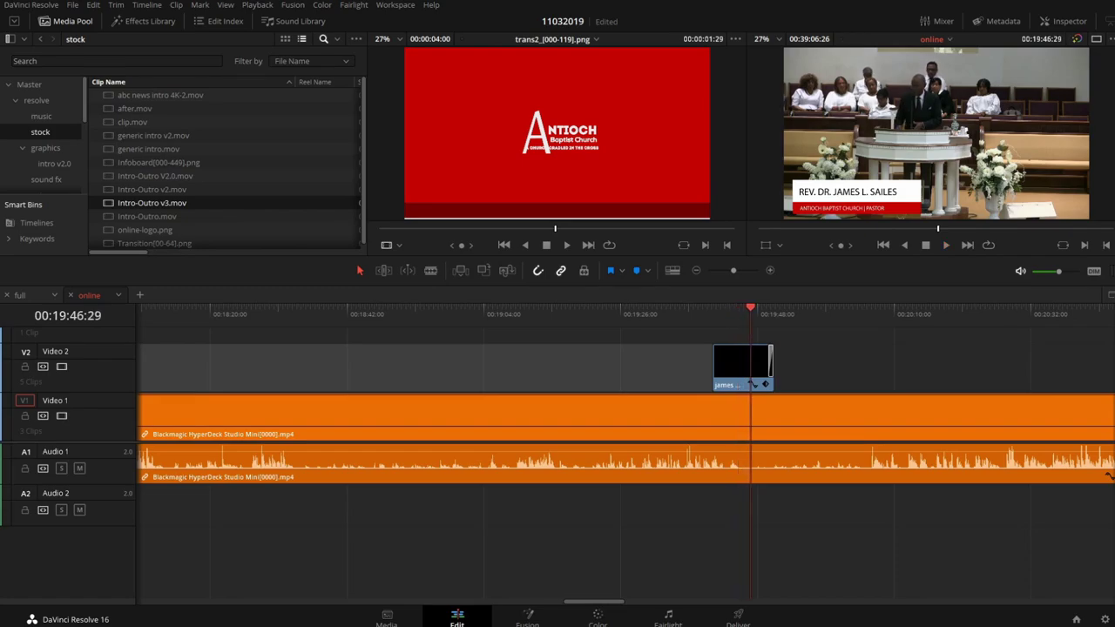
# Split the HyperDeck video and its linked audio at 00:19:46:29 with the Blade tool, and return to the selection tool.
pyautogui.press('b')
pyautogui.click(749, 435)
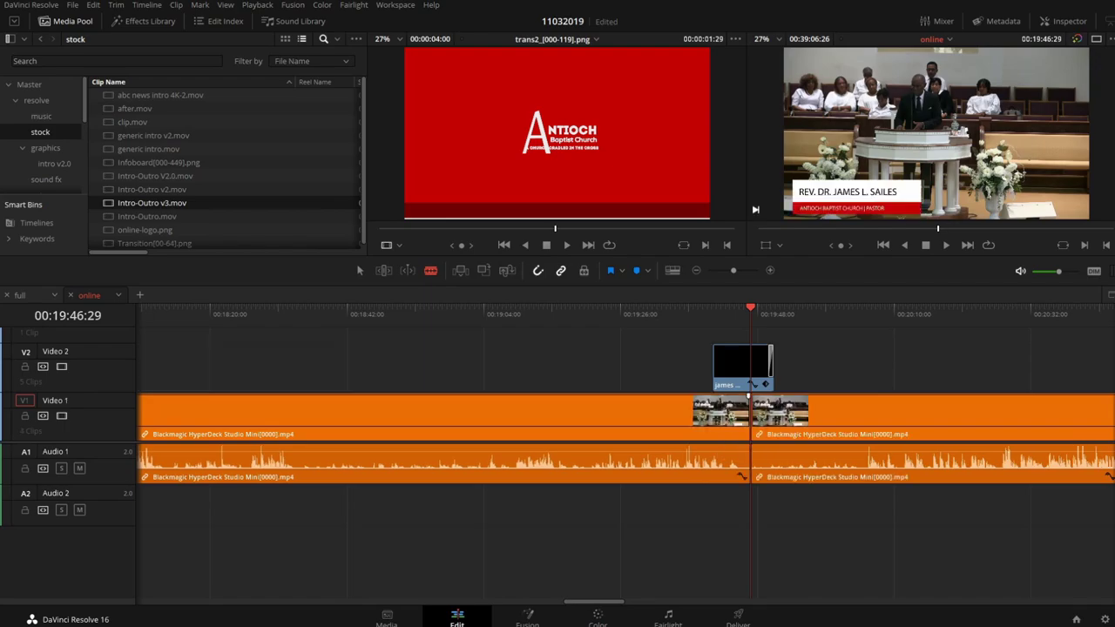
pyautogui.press('a')
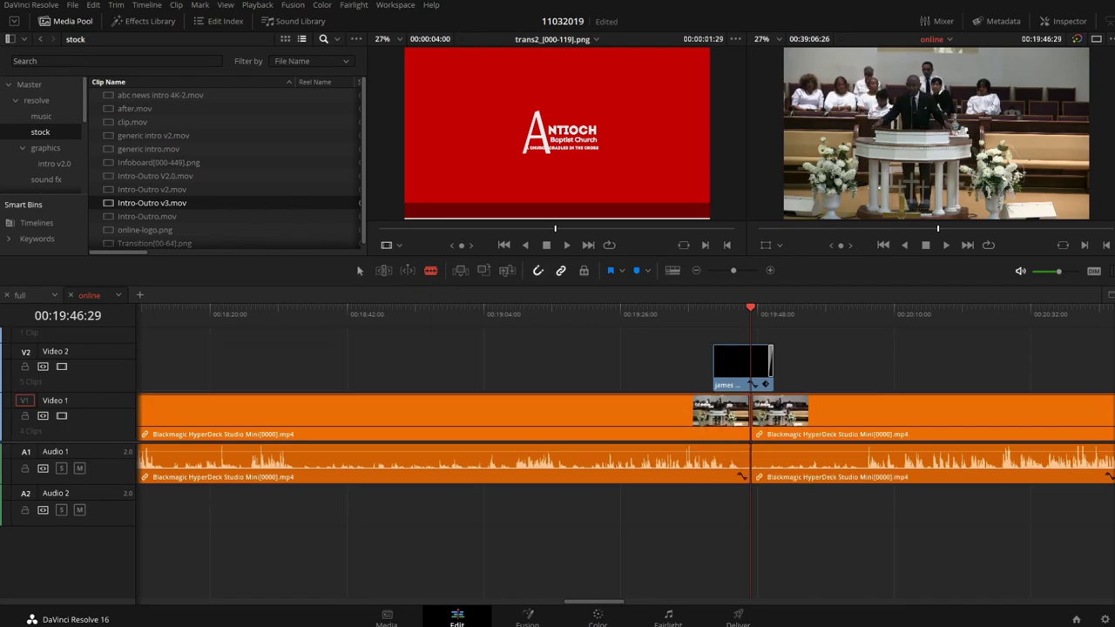
pyautogui.press('a')
# Move the pastor's lower-third title on Video 2 past the new cut, so that it starts at about 00:20:01.
pyautogui.press('Down')
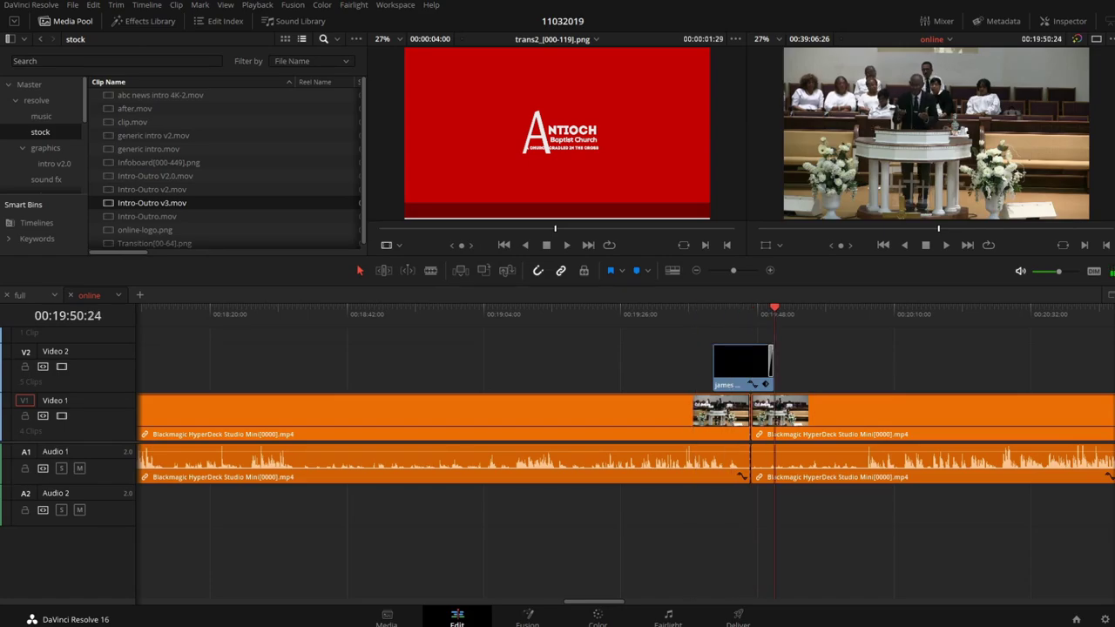
pyautogui.press('Up')
pyautogui.moveTo(740, 363); pyautogui.dragTo(869, 363)
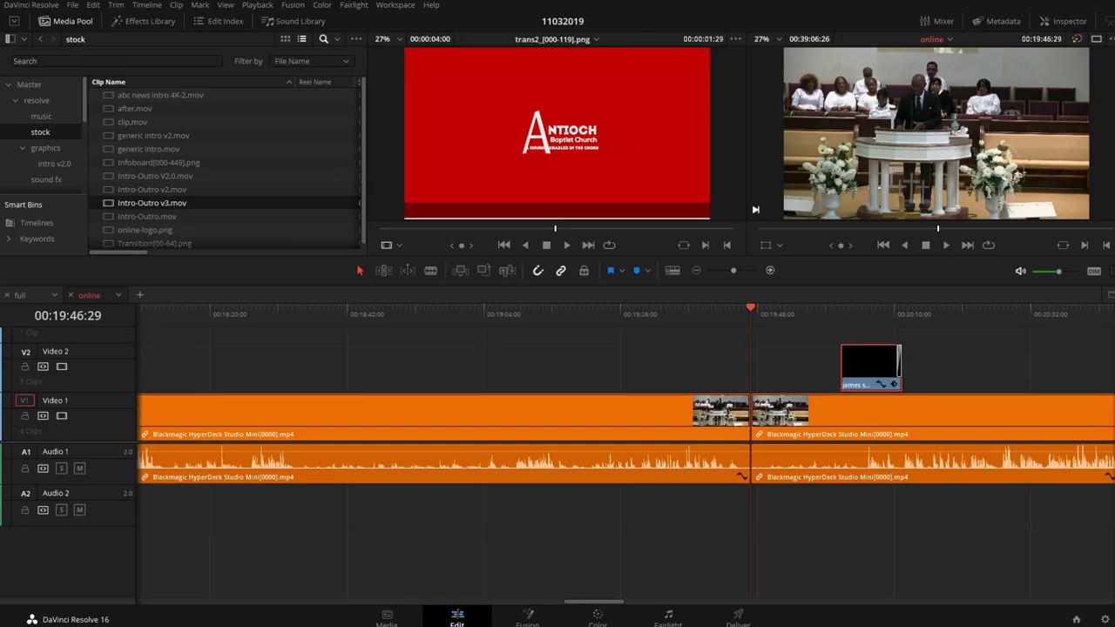
# Paste a copy of the pastor's lower-third title onto Video 2 at 00:10:25:19, above the second segment.
pyautogui.click(696, 270)
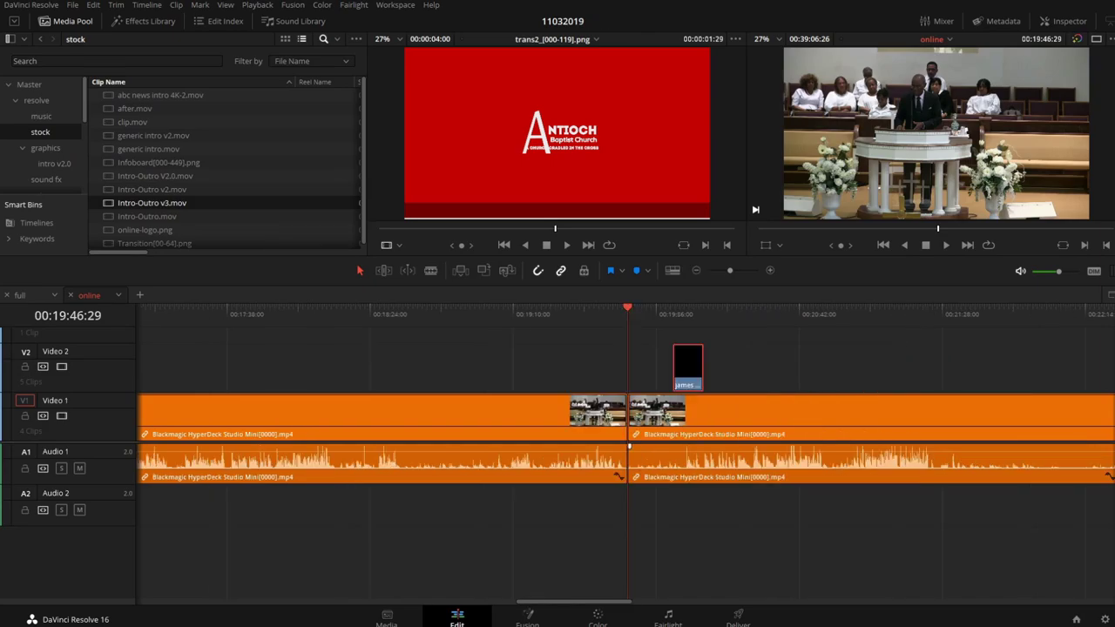
pyautogui.moveTo(577, 601); pyautogui.dragTo(377, 601)
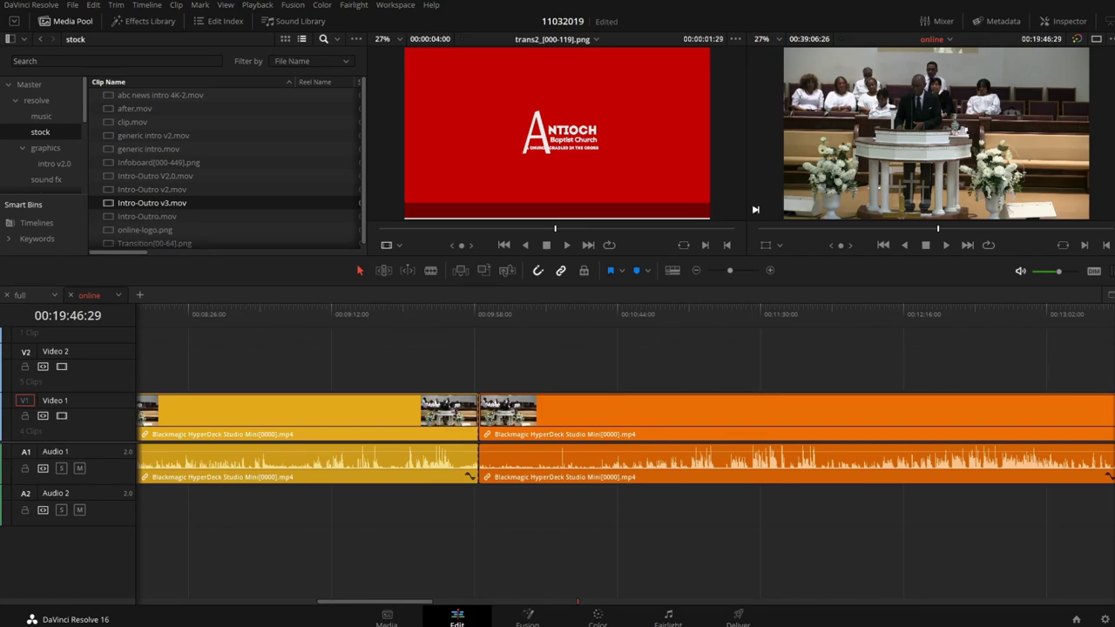
pyautogui.click(560, 310)
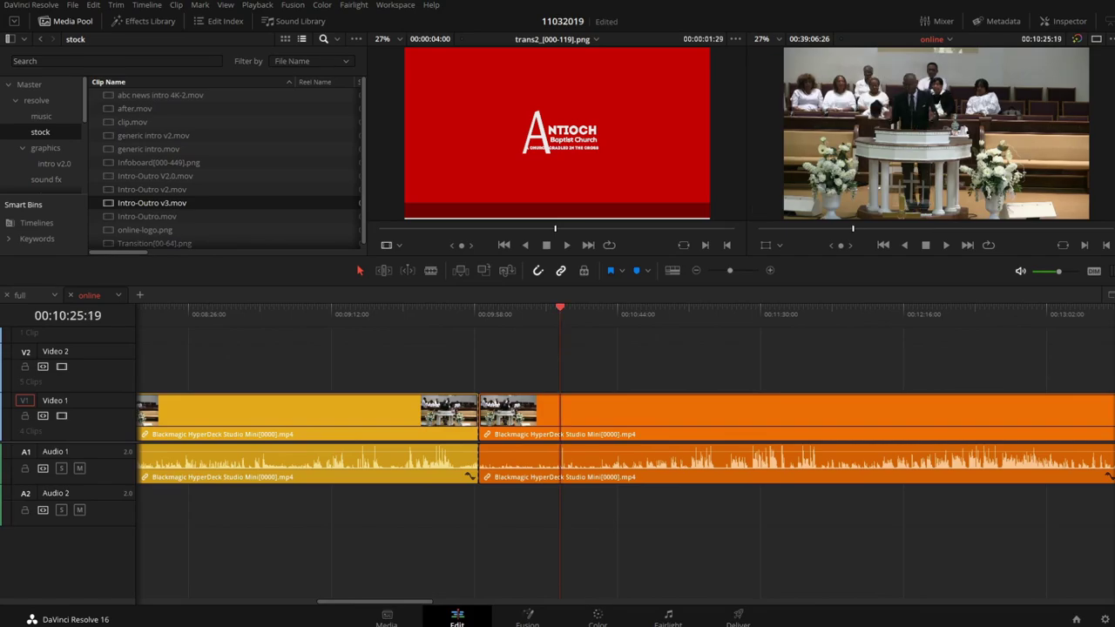
pyautogui.press('Delete')
pyautogui.hscroll(15, 627, 418)
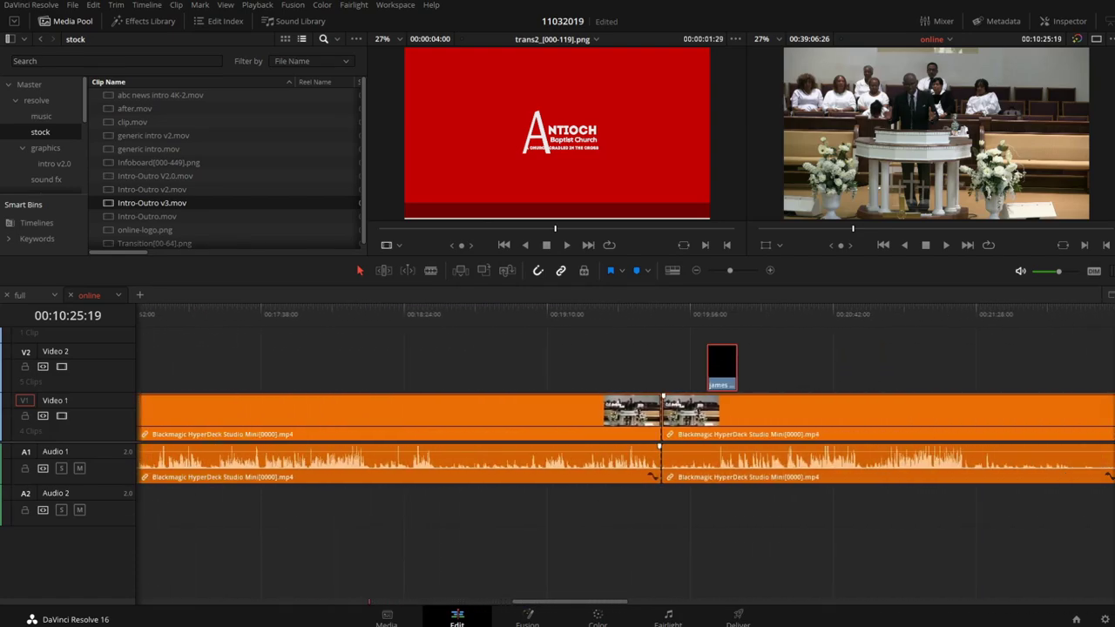
pyautogui.hscroll(-15, 627, 418)
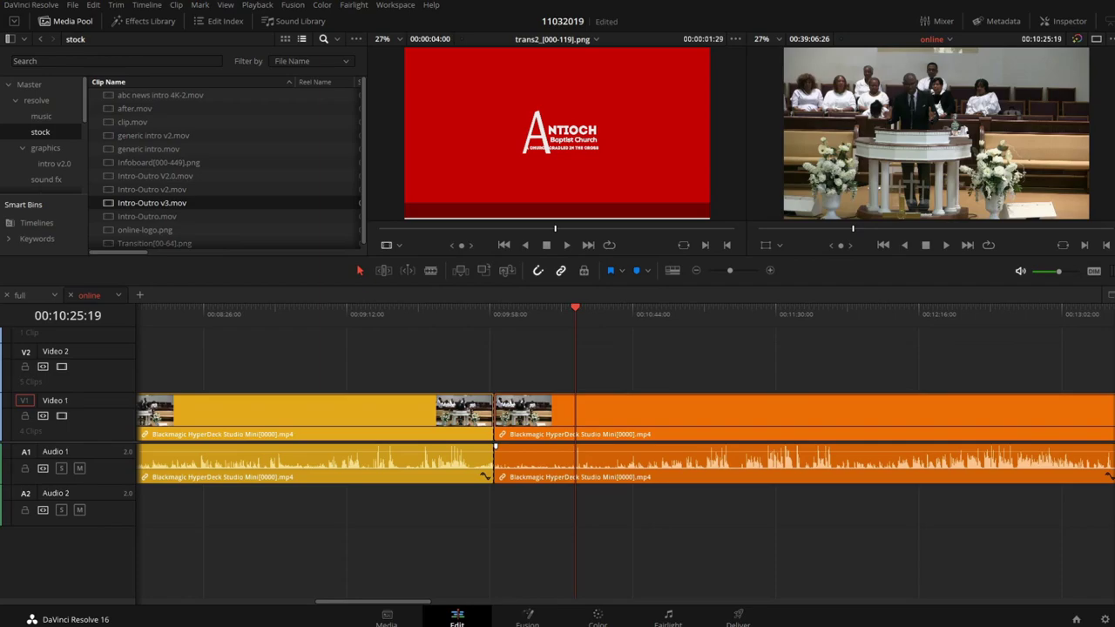
pyautogui.hotkey('ctrl', 'v')
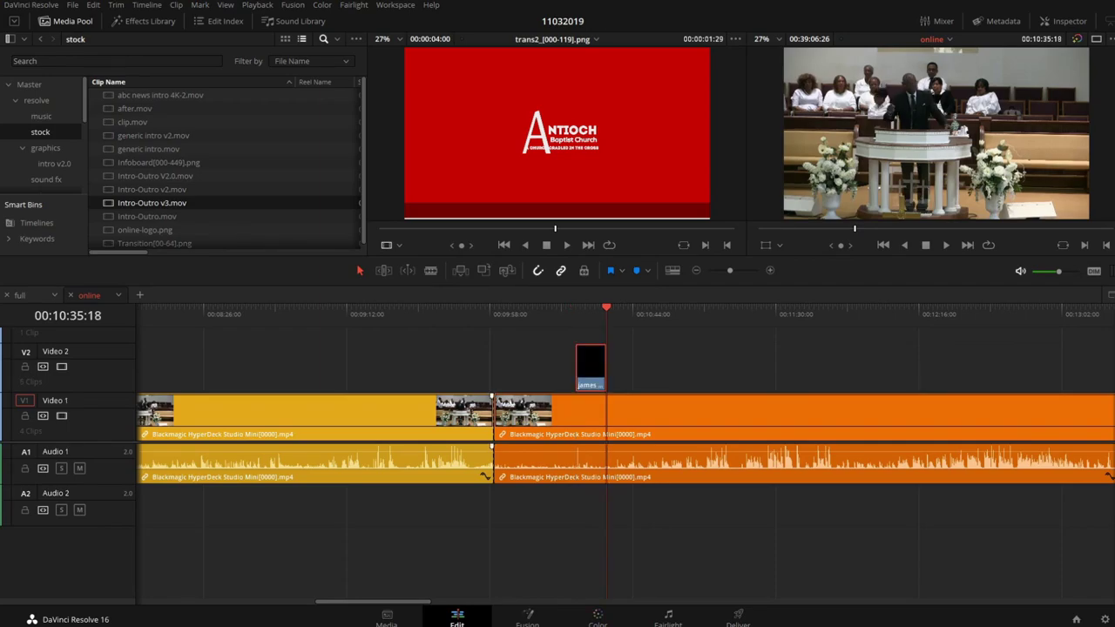
# Set the clip color of the HyperDeck video and audio after the 00:19:46:29 cut to Green.
pyautogui.hscroll(15, 627, 418)
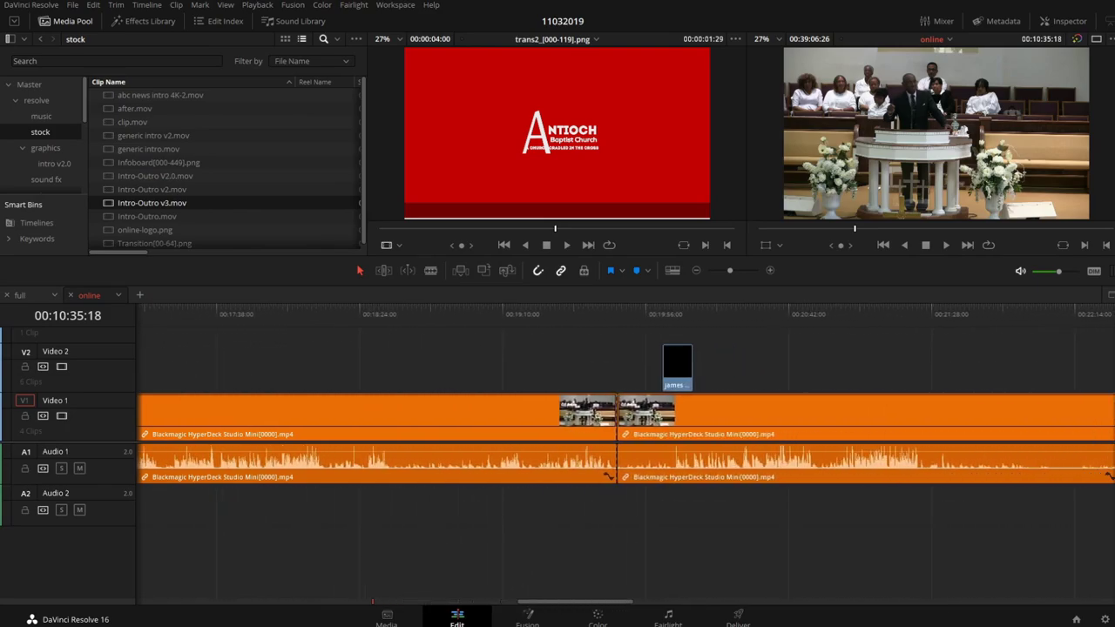
pyautogui.hscroll(8, 625, 410)
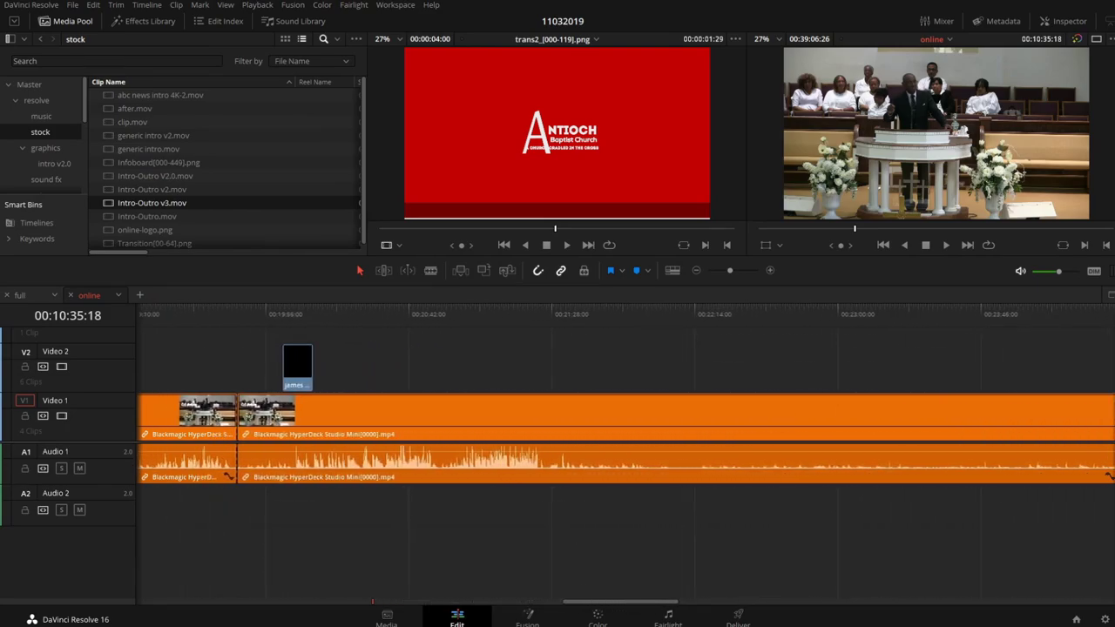
pyautogui.press('Down')
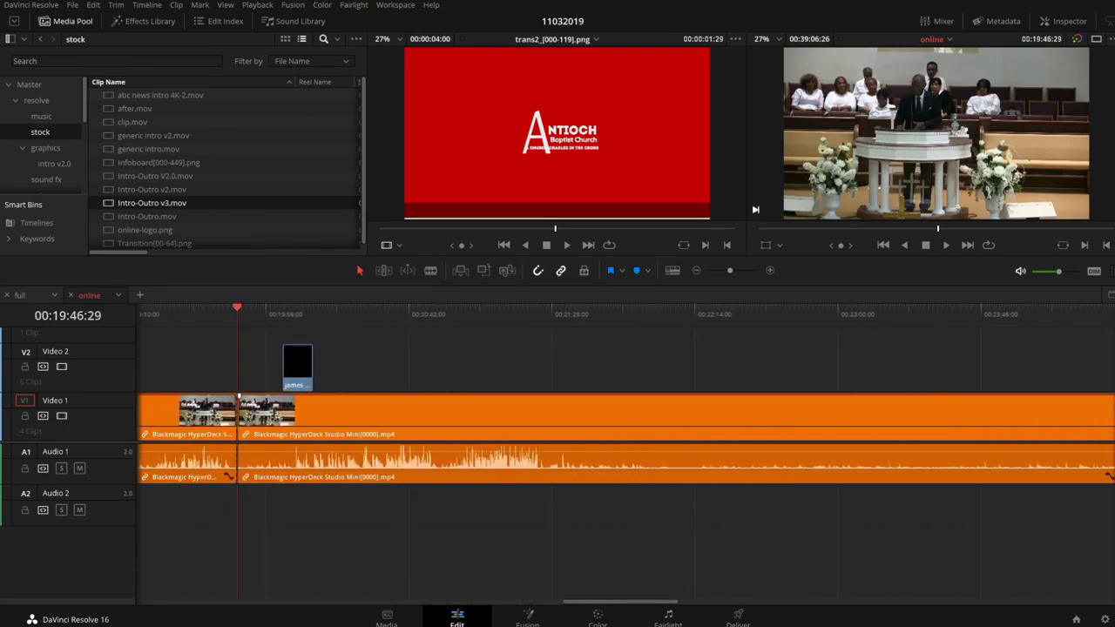
pyautogui.rightClick(329, 419)
pyautogui.moveTo(374, 254)
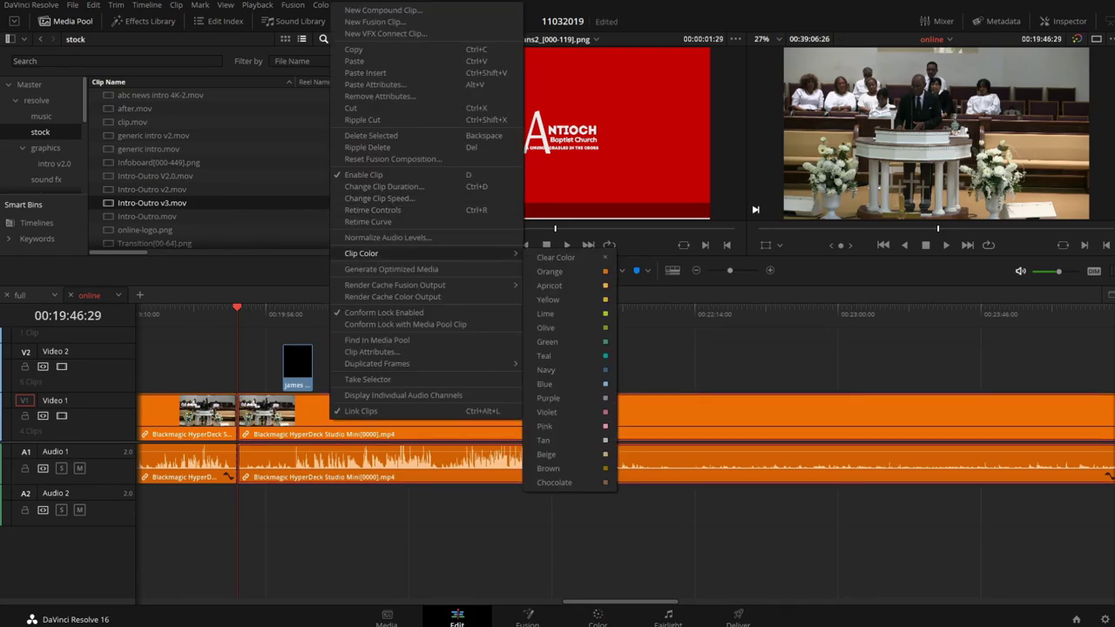
pyautogui.click(547, 341)
# Play the start of the green segment and split its video and audio at about 00:20:04, where the louder speech begins.
pyautogui.press('space')
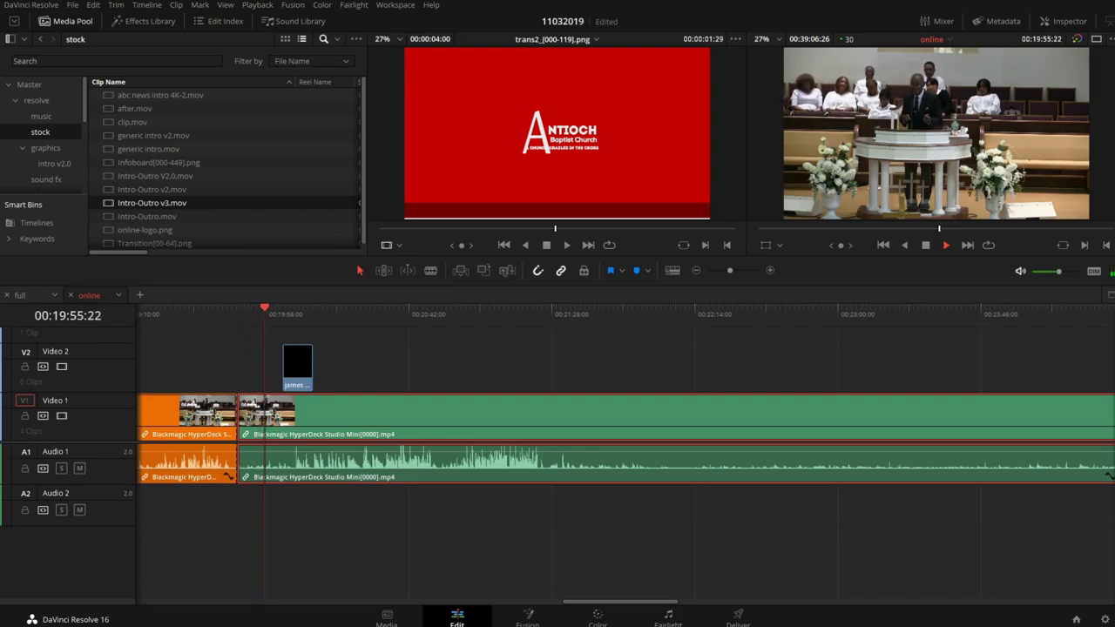
pyautogui.press('b')
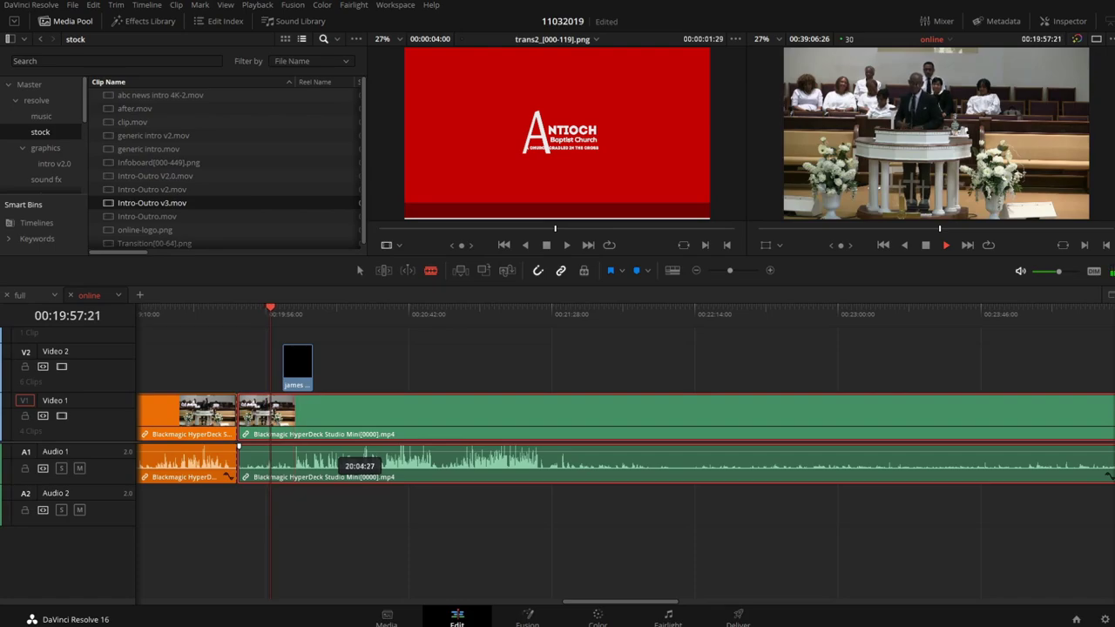
pyautogui.click(295, 460)
pyautogui.press('space')
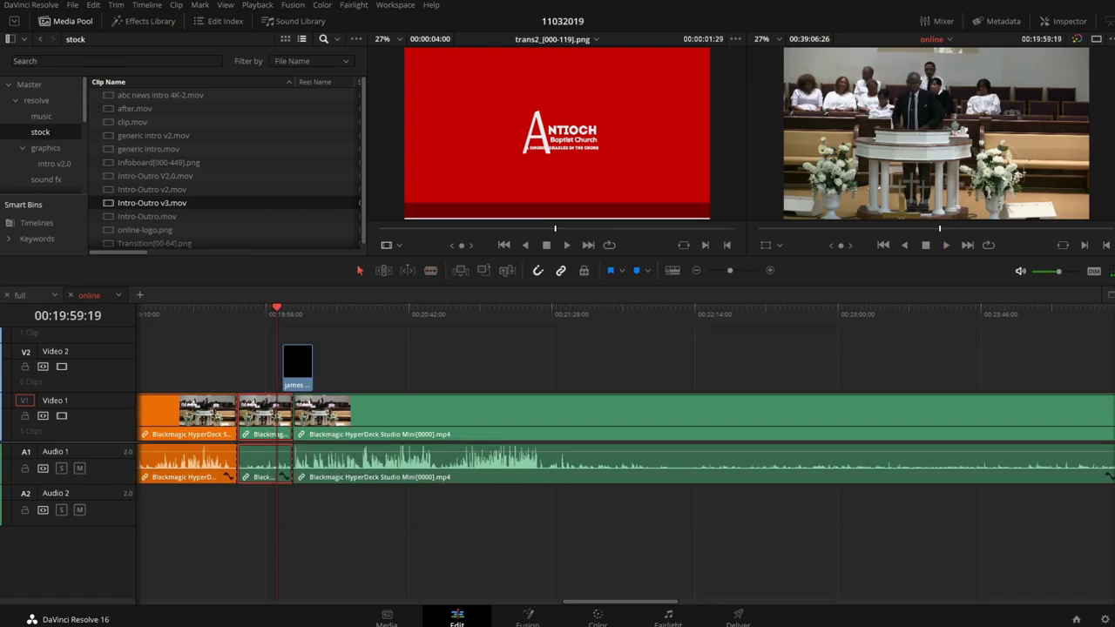
# Set the audio volume of the short first green clip to 15 in the Inspector.
pyautogui.click(1063, 21)
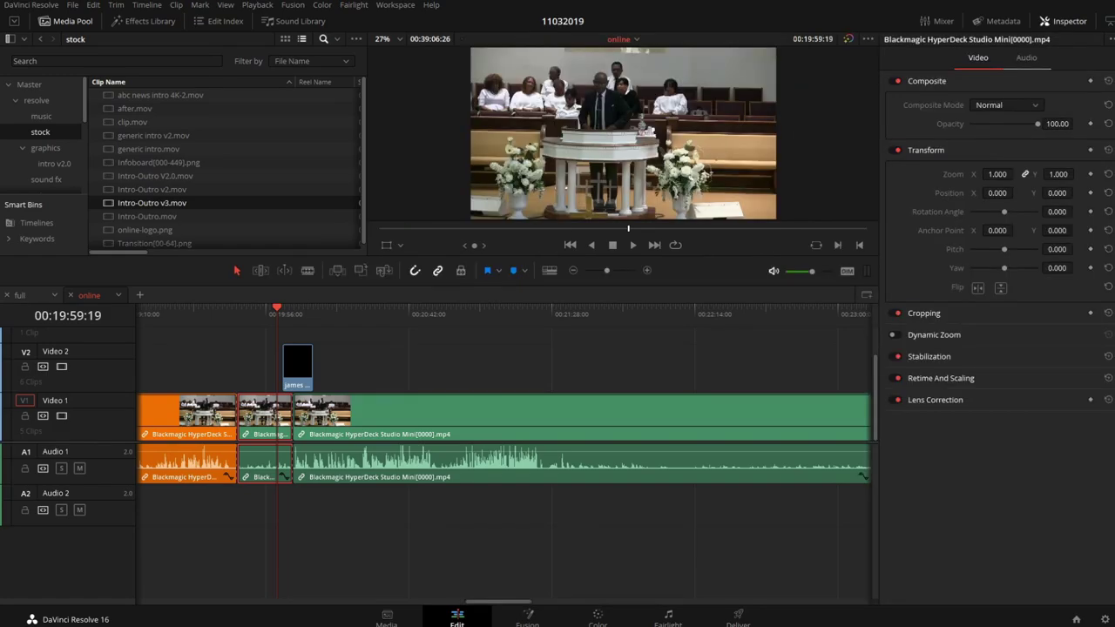
pyautogui.click(1026, 58)
pyautogui.click(1057, 105)
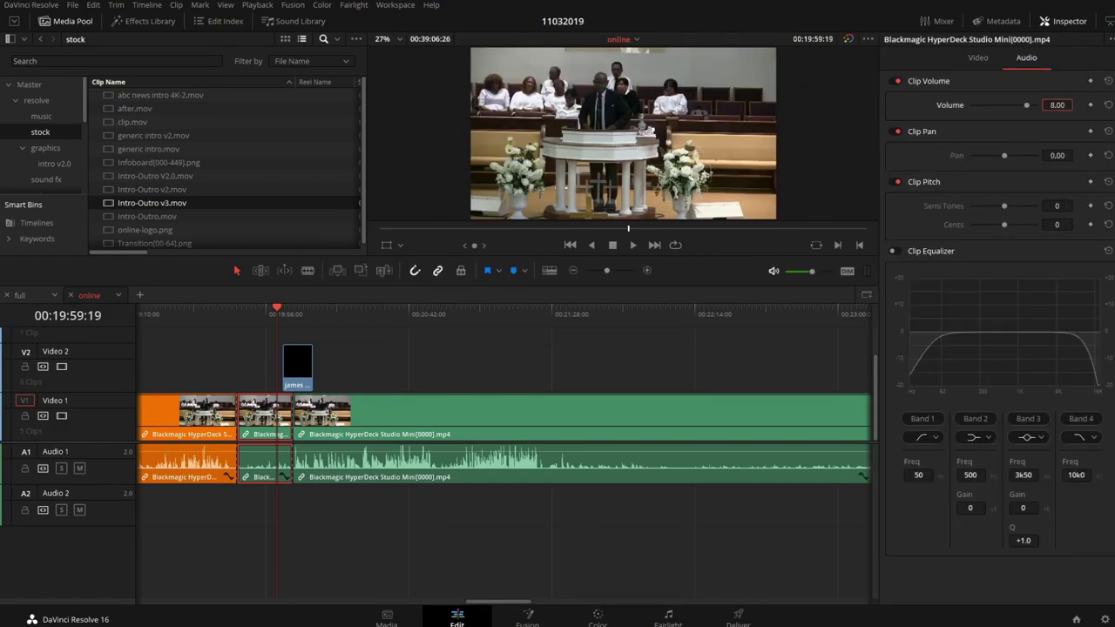
pyautogui.write('15')
pyautogui.press('Return')
# Play back the green segment from 00:19:46:29, and the quieter part from about 00:21:23, to check the audio levels.
pyautogui.click(238, 308)
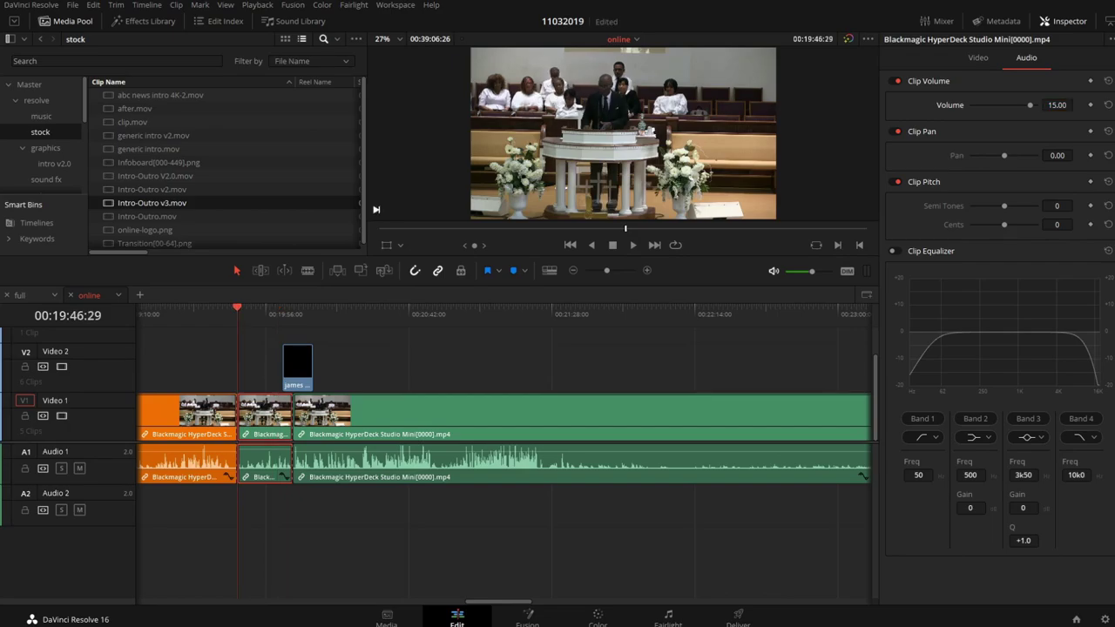
pyautogui.press('space')
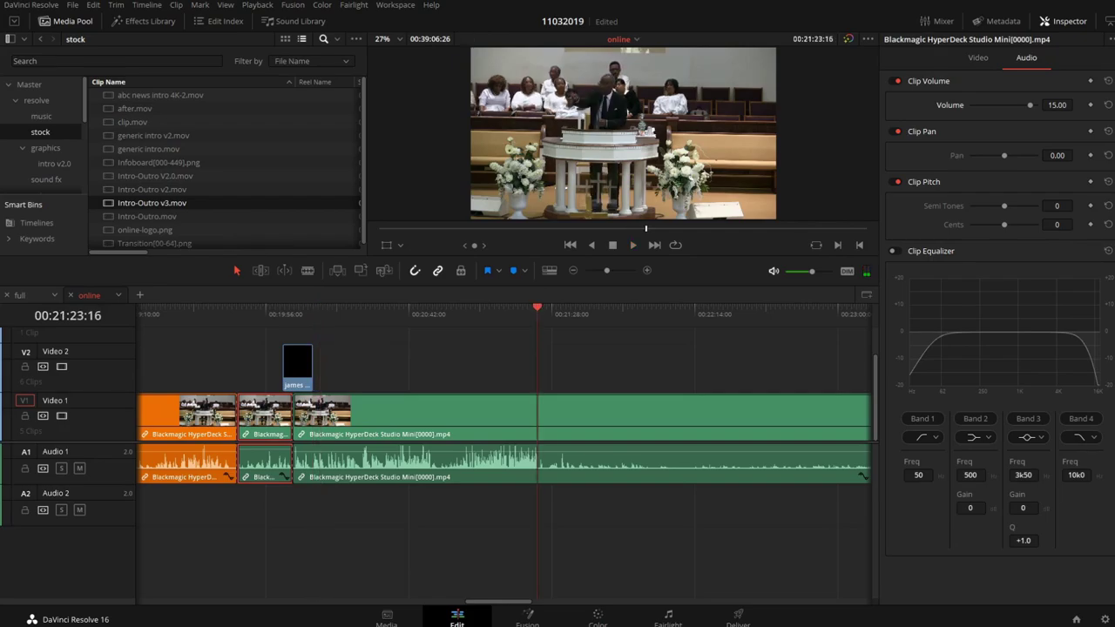
pyautogui.press('space')
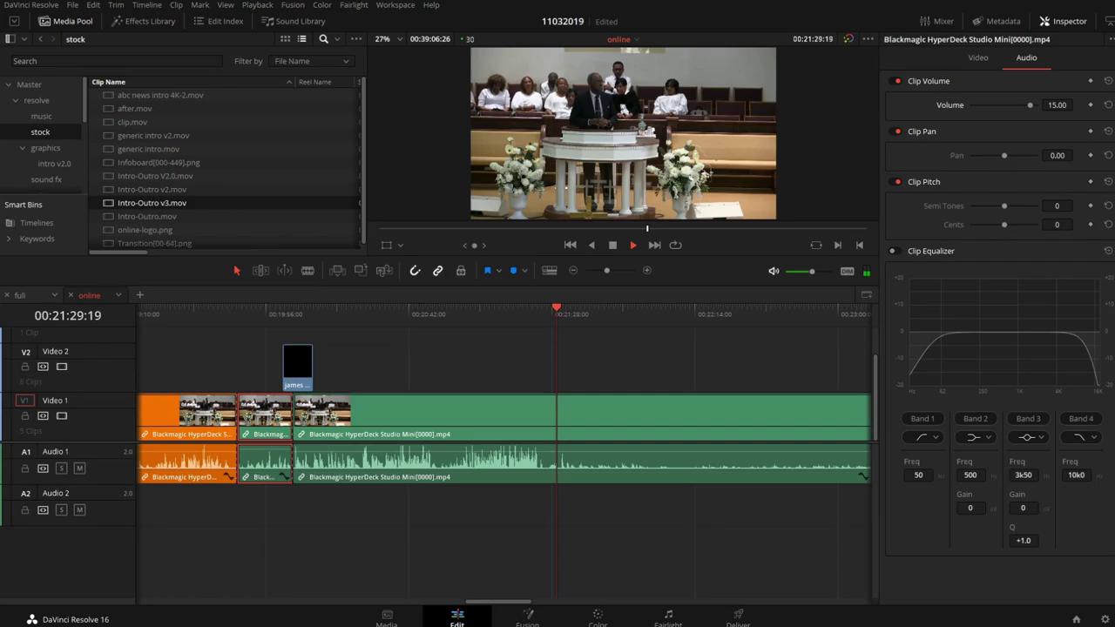
# Split the green segment's video and audio at 00:21:26:11 and about 00:24:42 to isolate the quiet passage.
pyautogui.press('space')
pyautogui.moveTo(558, 308); pyautogui.dragTo(546, 308)
pyautogui.click(547, 414)
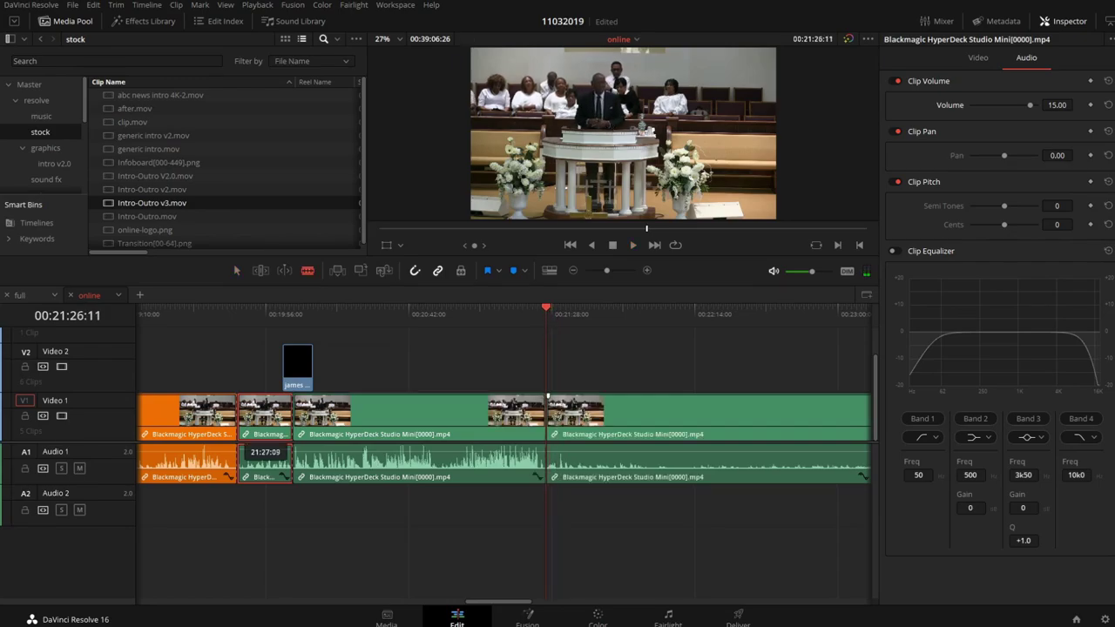
pyautogui.hscroll(5, 523, 435)
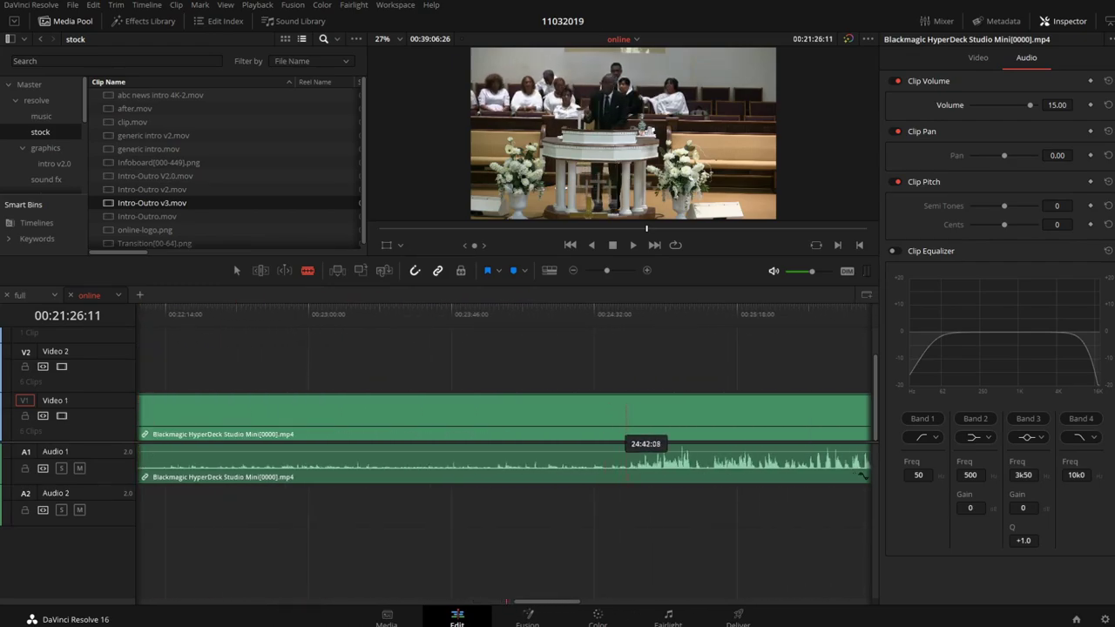
pyautogui.click(625, 416)
pyautogui.press('a')
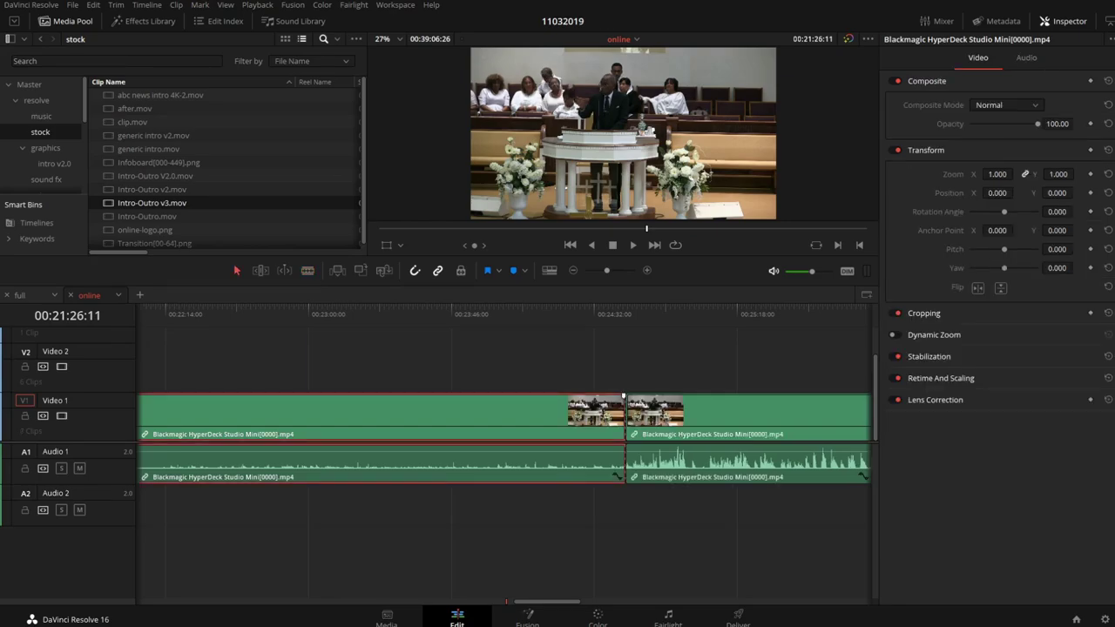
# Set the isolated quiet green clip's audio volume to 15 and play its start to check the level.
pyautogui.click(1026, 57)
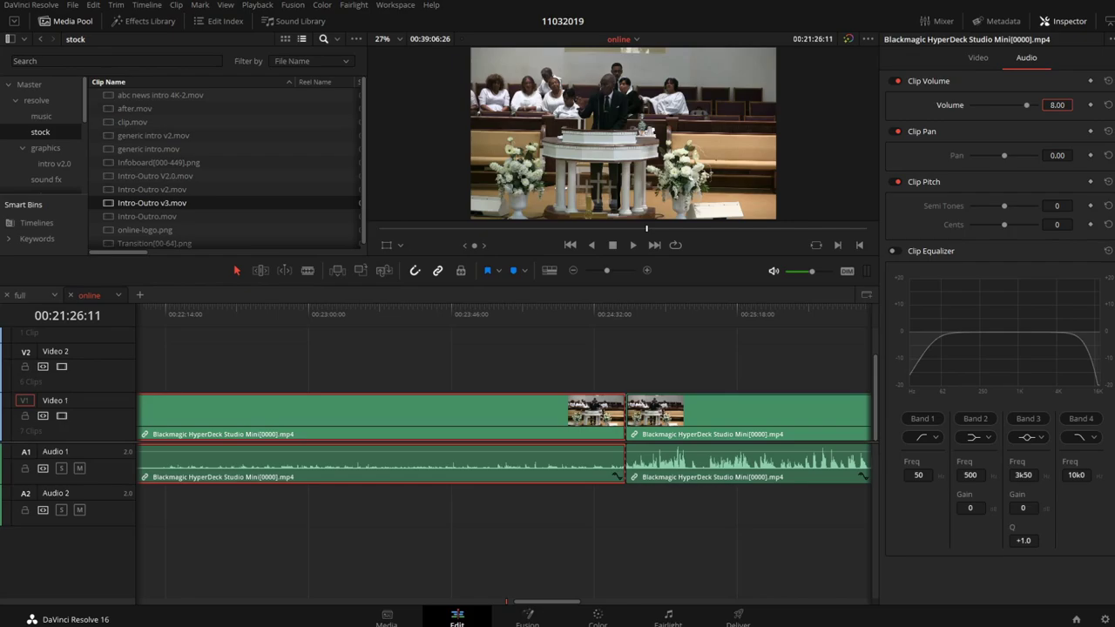
pyautogui.write('12')
pyautogui.press('Return')
pyautogui.write('15')
pyautogui.press('Return')
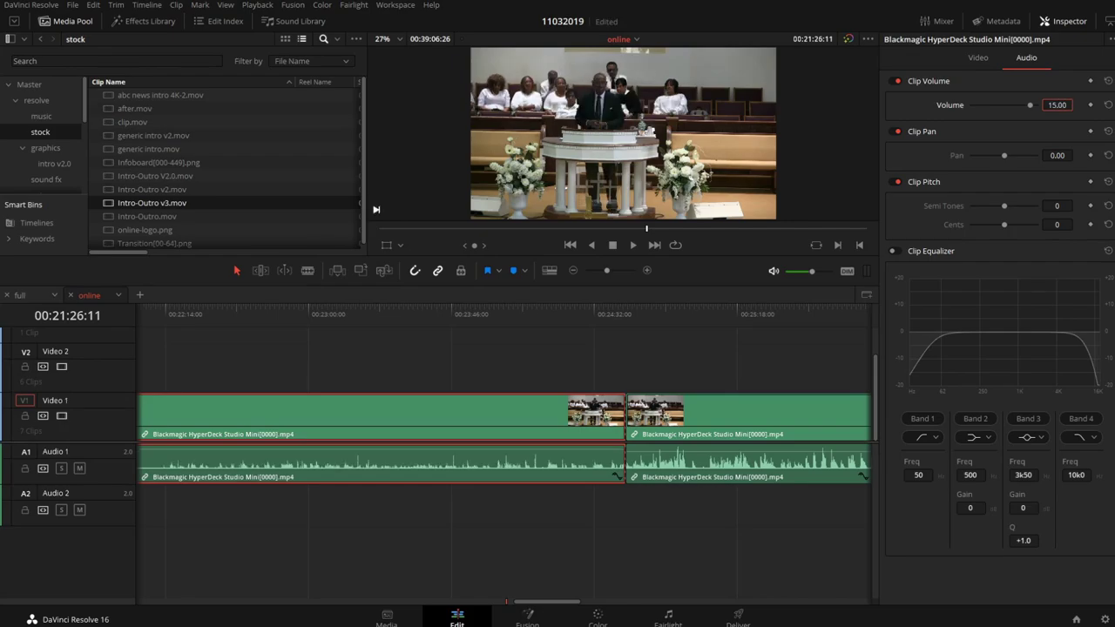
pyautogui.press('space')
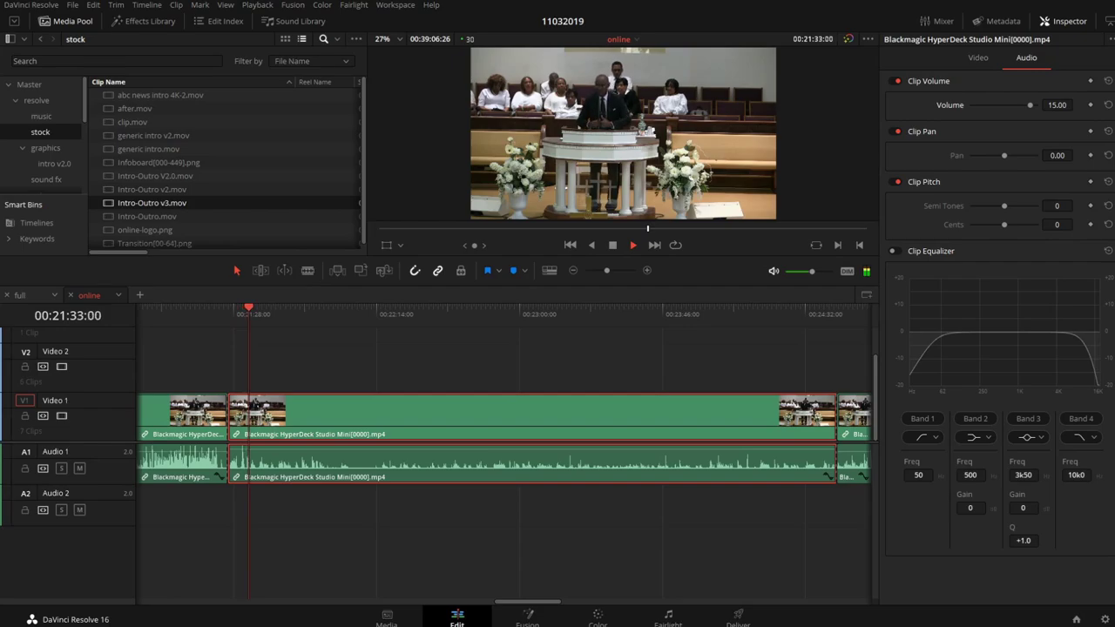
pyautogui.press('space')
# Play the green segment around 00:28:00 to find a pause in the speech, and split its video and audio at 00:28:10:07.
pyautogui.hscroll(-5, 503, 436)
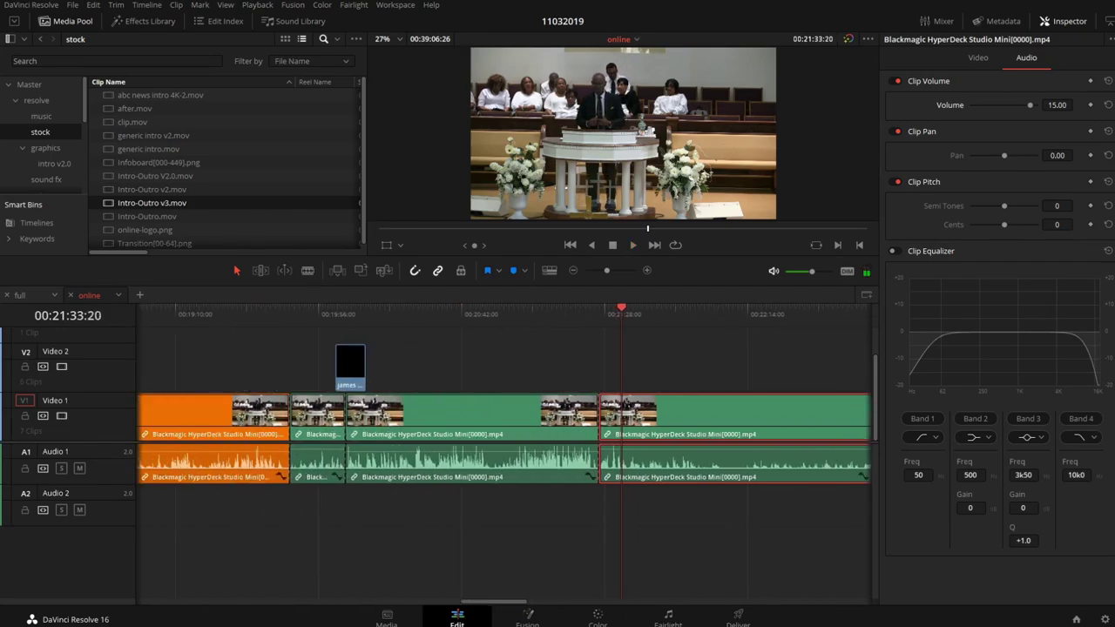
pyautogui.click(290, 313)
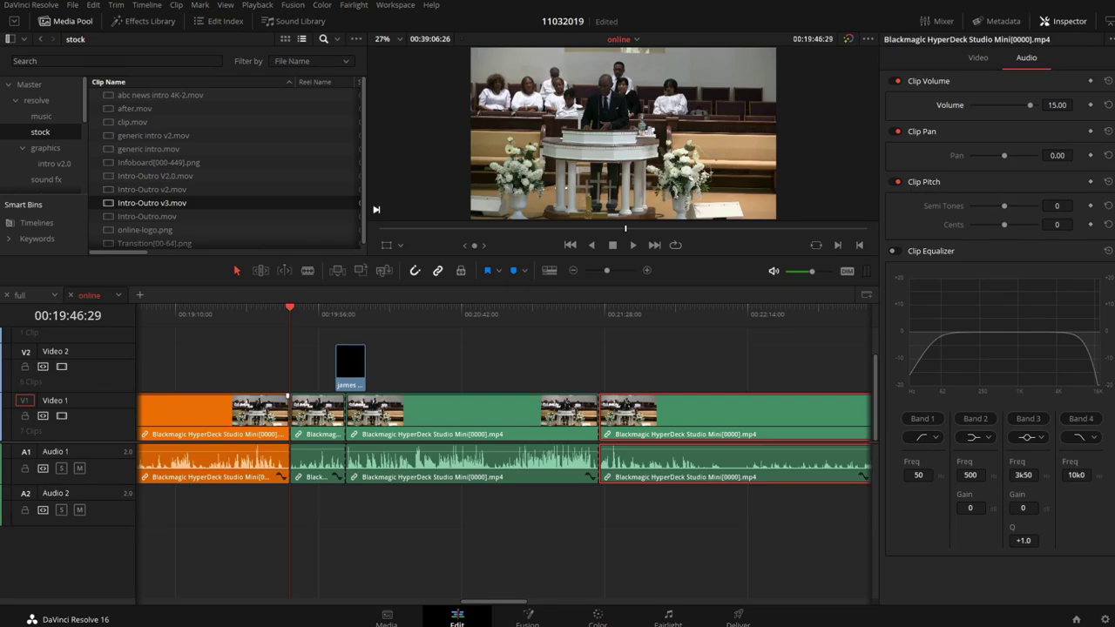
pyautogui.hscroll(10, 504, 409)
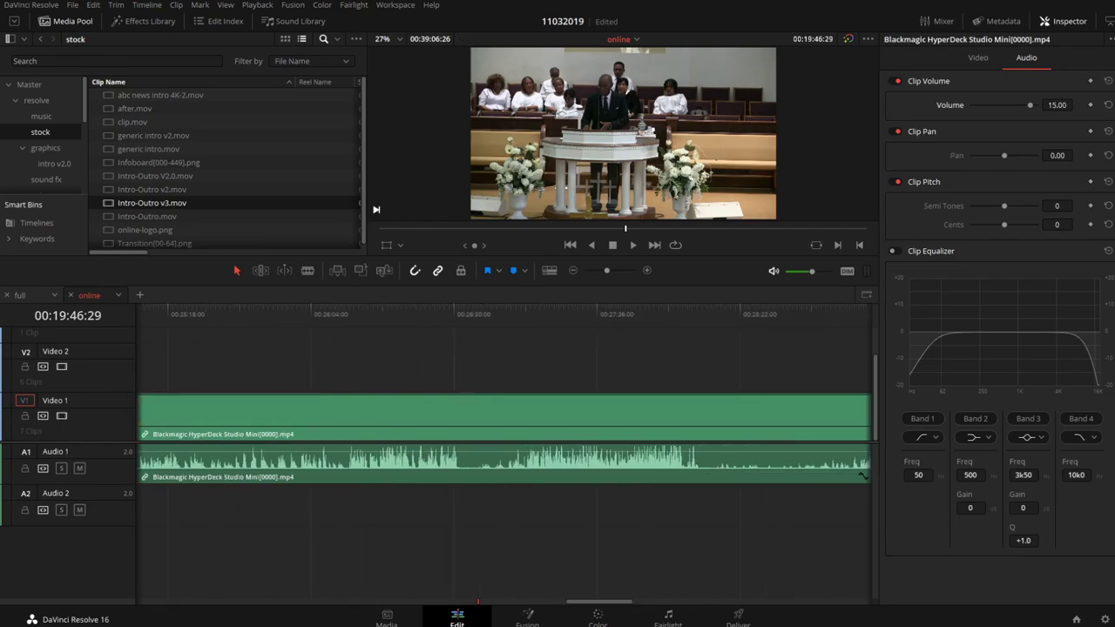
pyautogui.moveTo(677, 311)
pyautogui.mouseDown()
pyautogui.moveTo(735, 308)
pyautogui.moveTo(672, 308)
pyautogui.moveTo(681, 309)
pyautogui.mouseUp()
pyautogui.press('space')
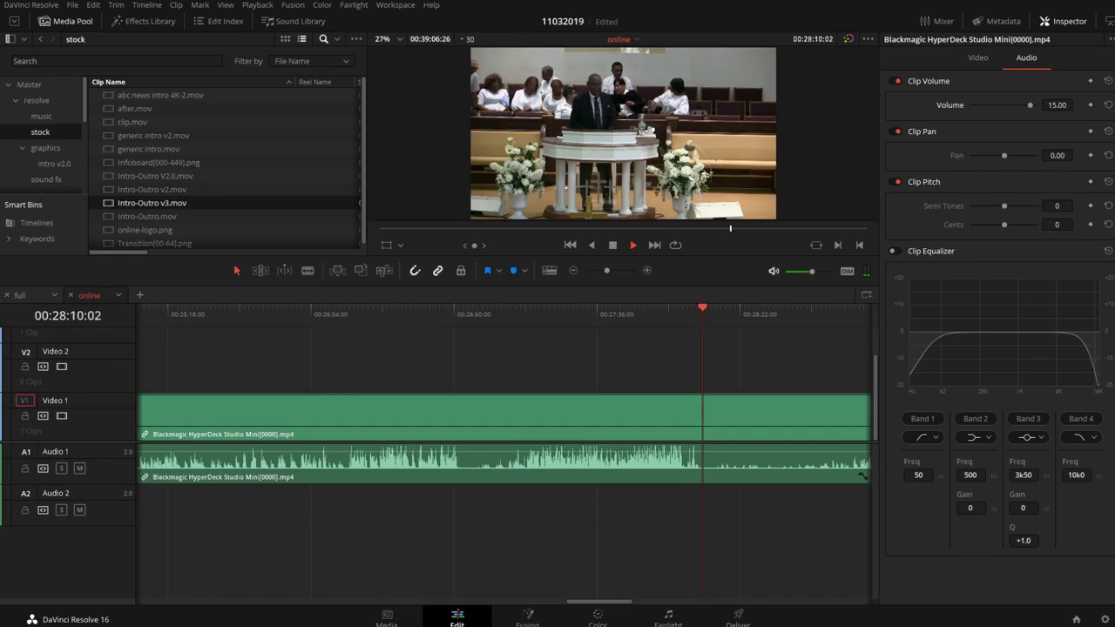
pyautogui.press('space')
pyautogui.press('b')
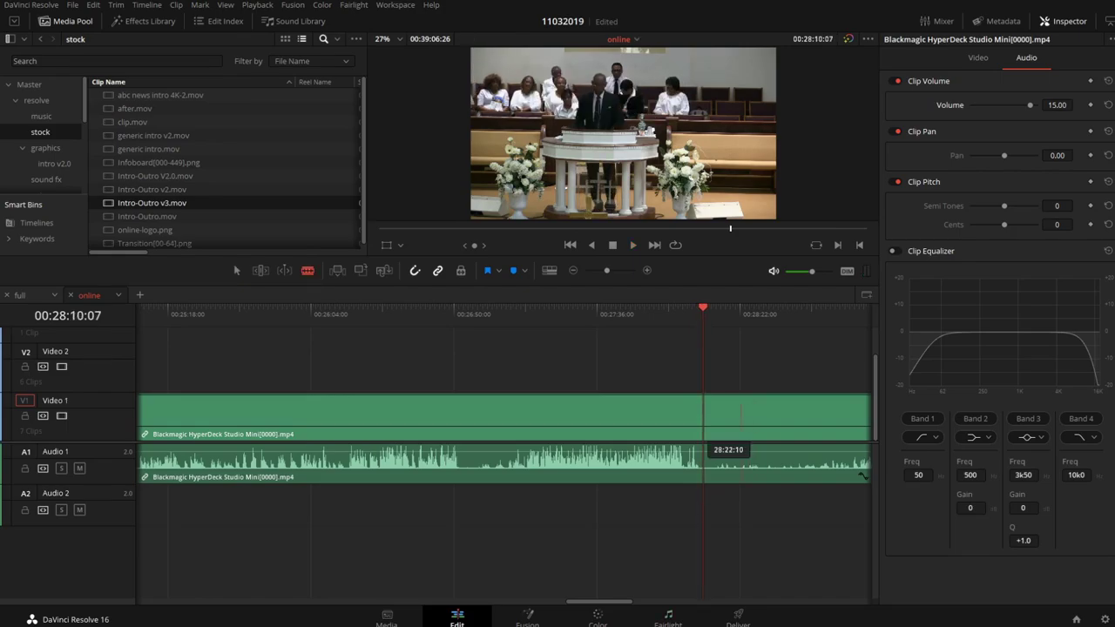
pyautogui.click(703, 435)
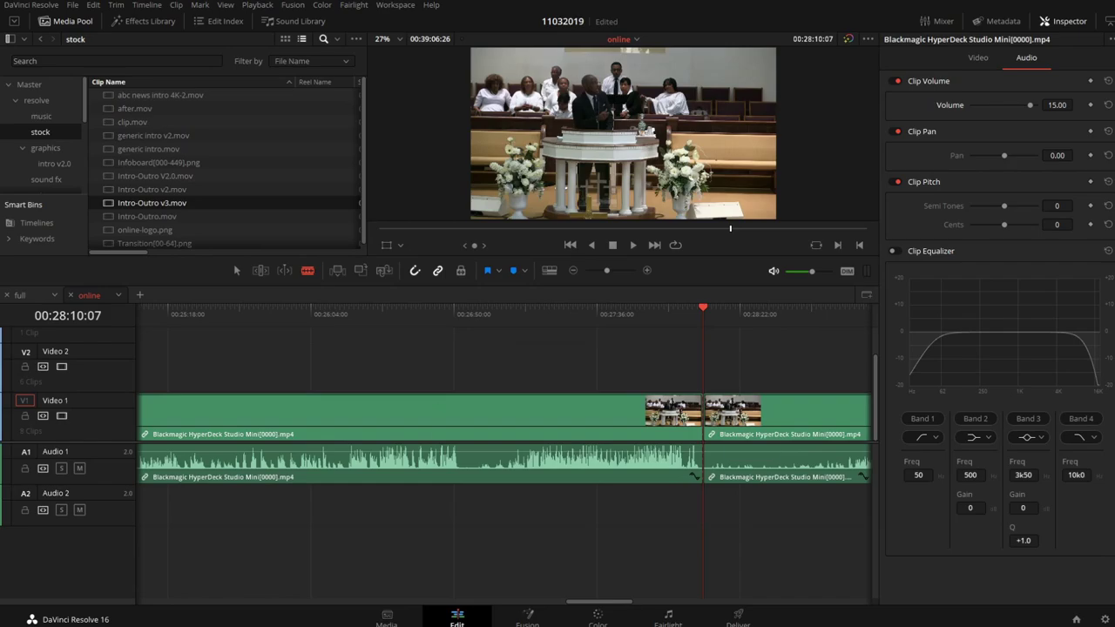
# Paste the copied pastor title onto Video 2 at 00:28:28:28 and save the project.
pyautogui.hscroll(3, 505, 444)
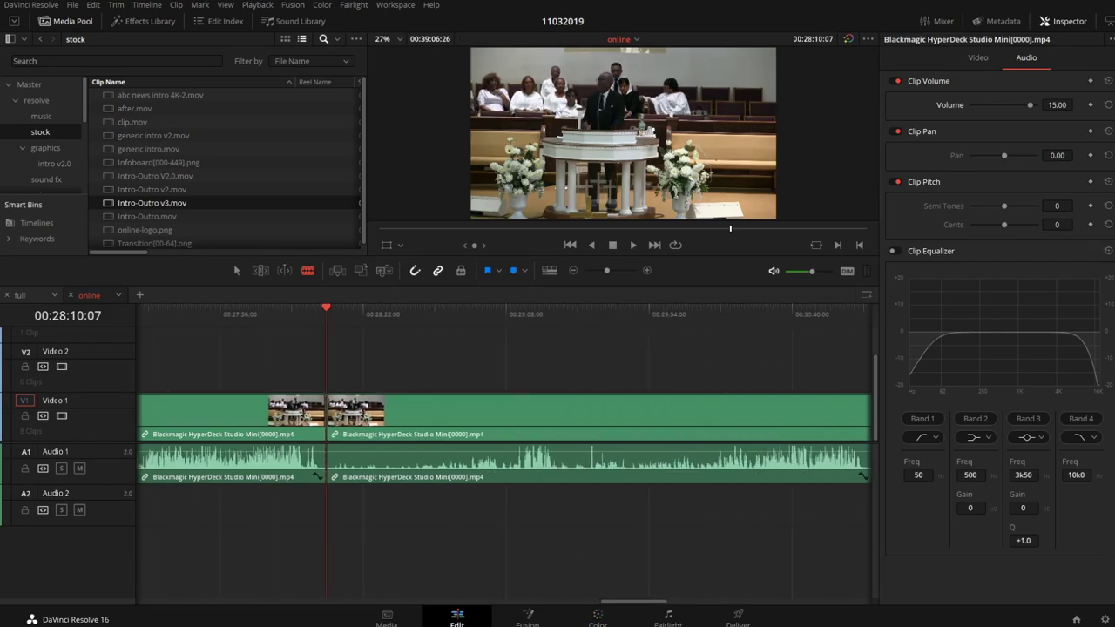
pyautogui.click(384, 309)
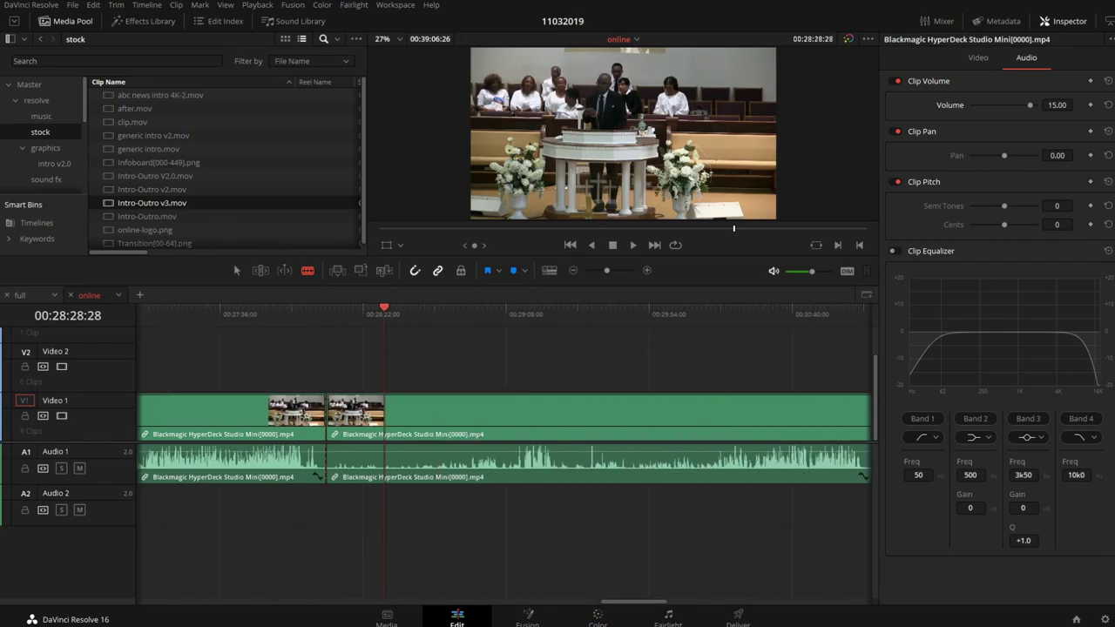
pyautogui.hotkey('ctrl', 'v')
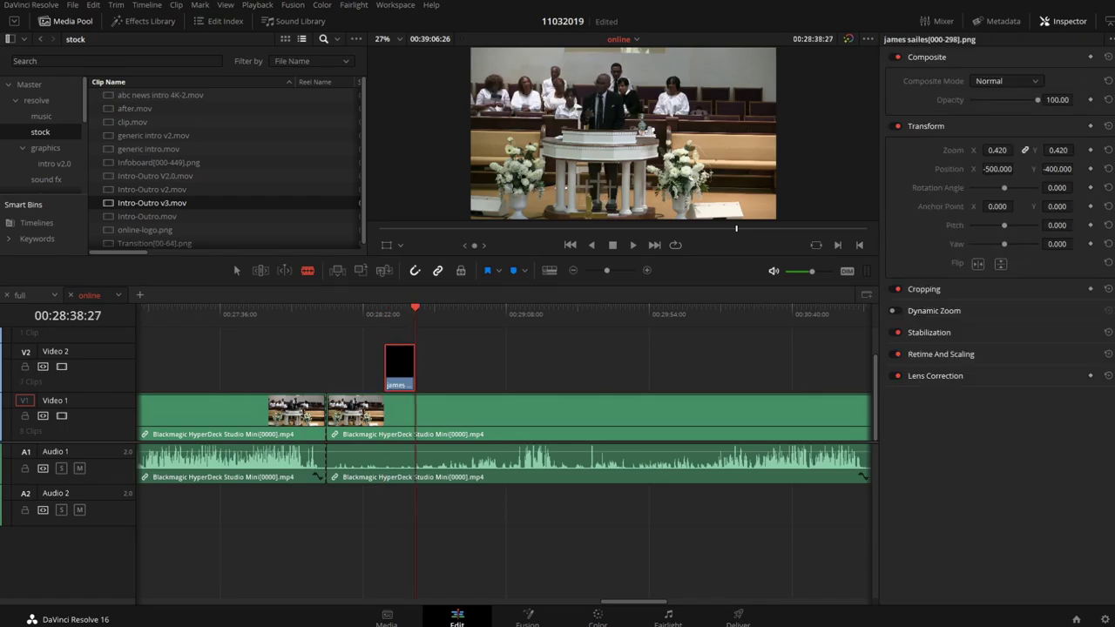
pyautogui.hotkey('ctrl', 's')
pyautogui.press('a')
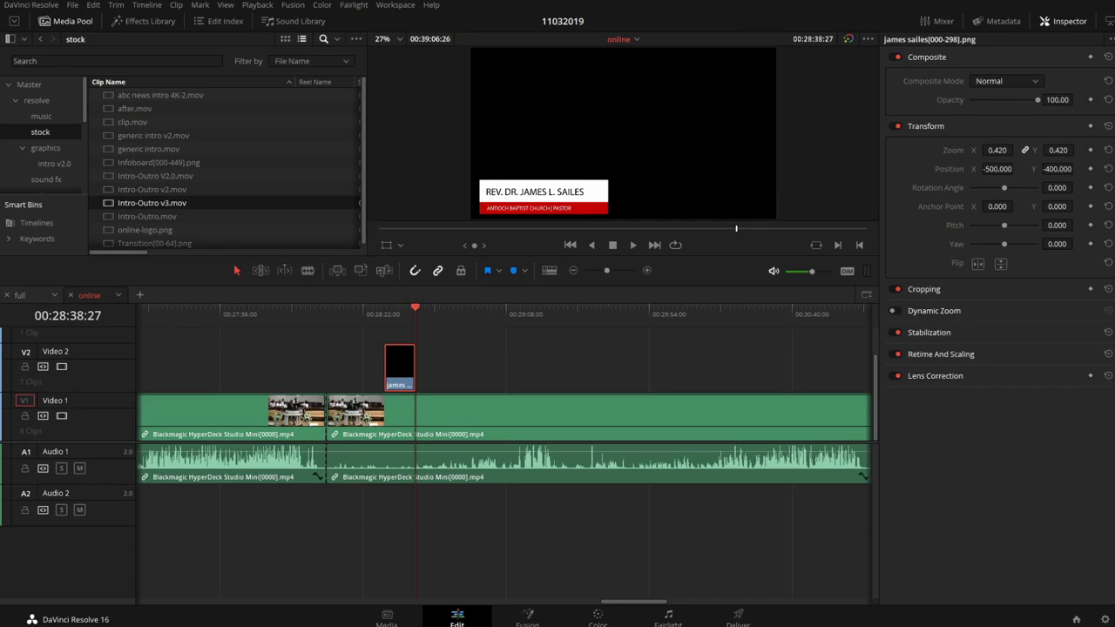
# Play from the new cut and roll its edit point from there to 00:28:12:12 on both video and audio.
pyautogui.press('Up')
pyautogui.press('space')
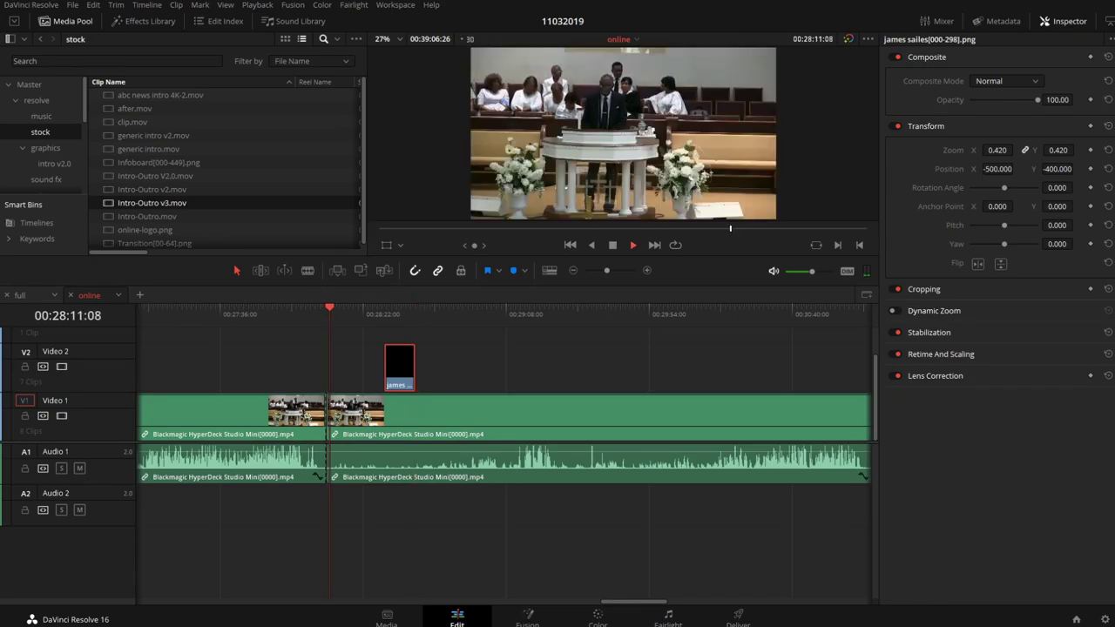
pyautogui.press('space')
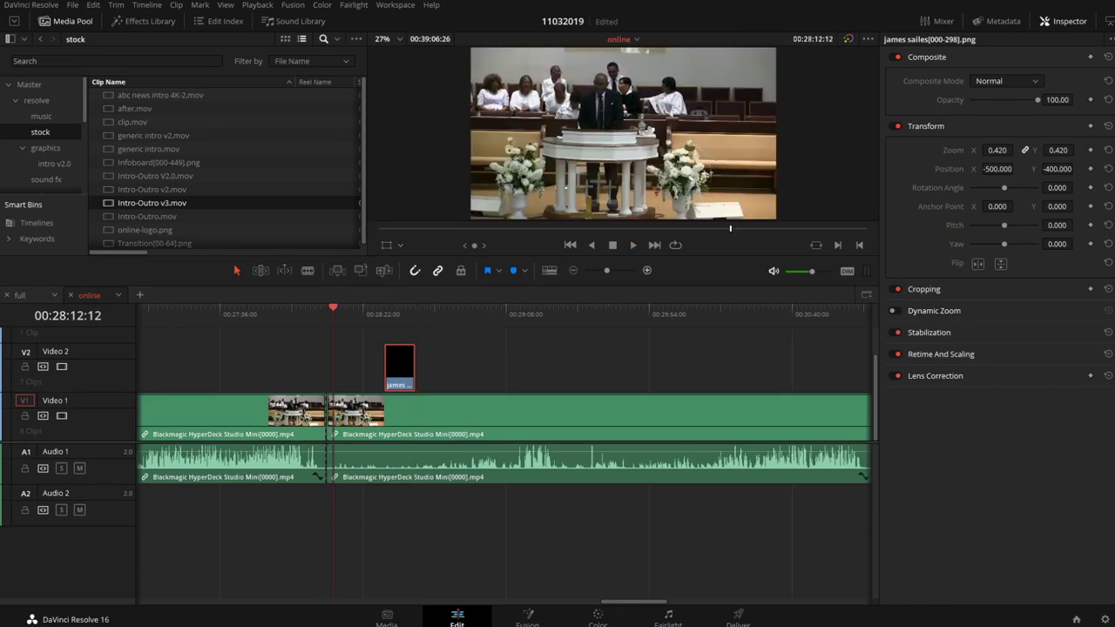
pyautogui.click(646, 270)
pyautogui.click(646, 270)
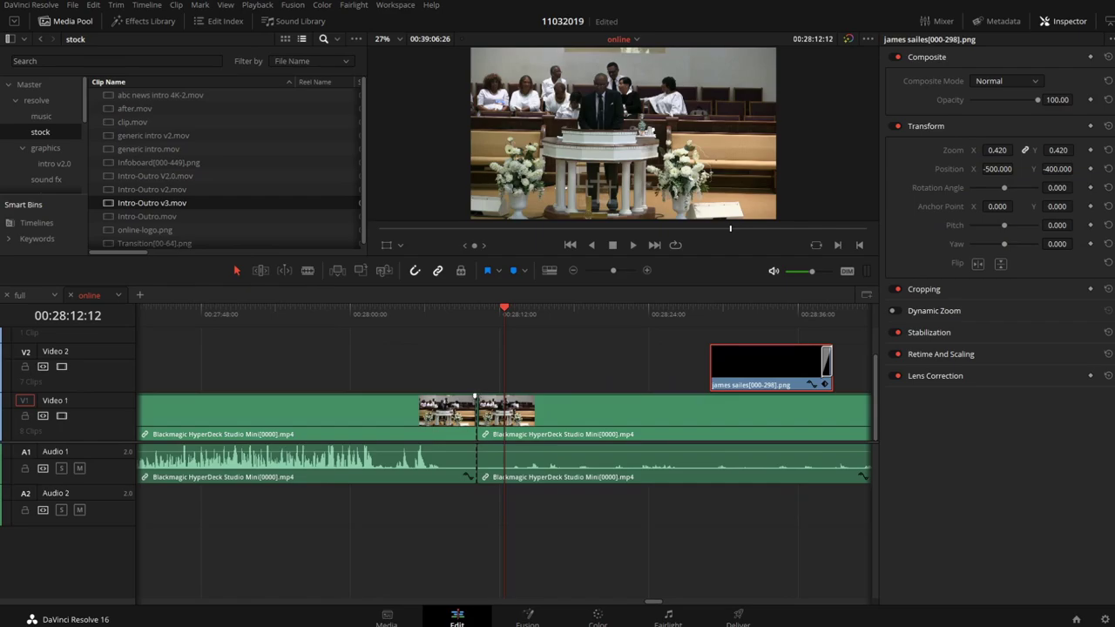
pyautogui.moveTo(475, 397); pyautogui.dragTo(502, 396)
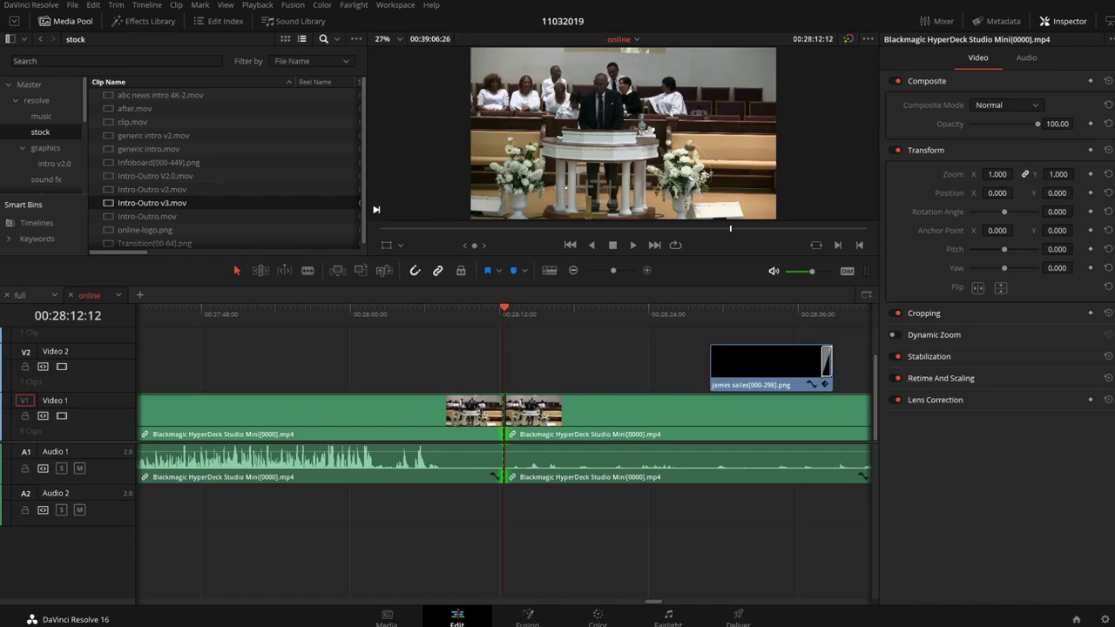
# Set the clip color of the HyperDeck video and audio after the 00:28:12:12 cut to Blue.
pyautogui.click(573, 270)
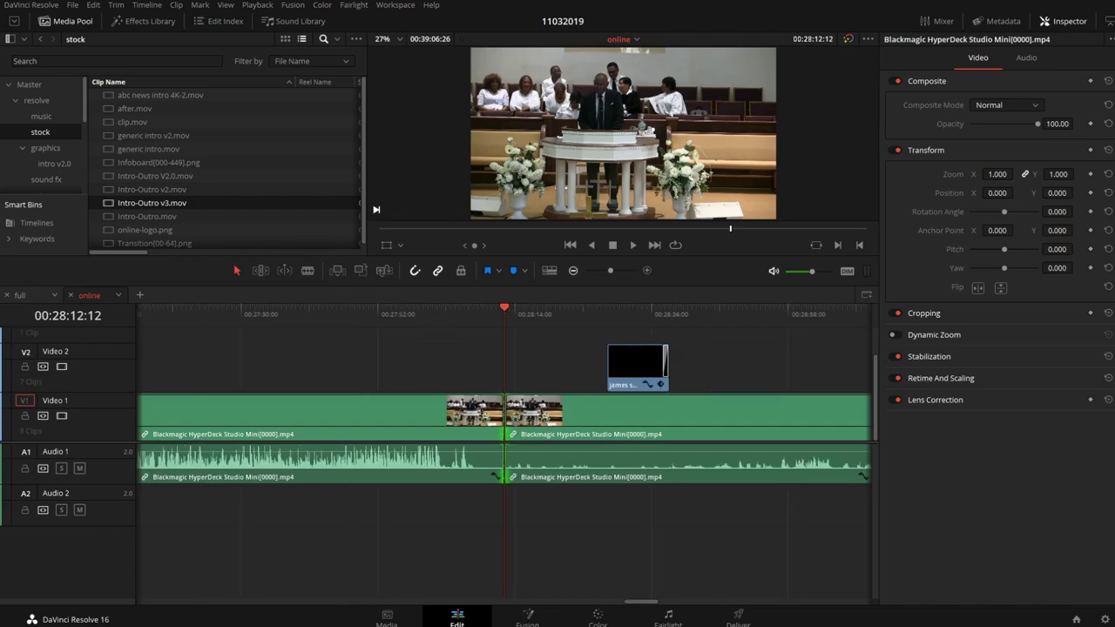
pyautogui.click(573, 270)
pyautogui.click(573, 270)
pyautogui.click(573, 270)
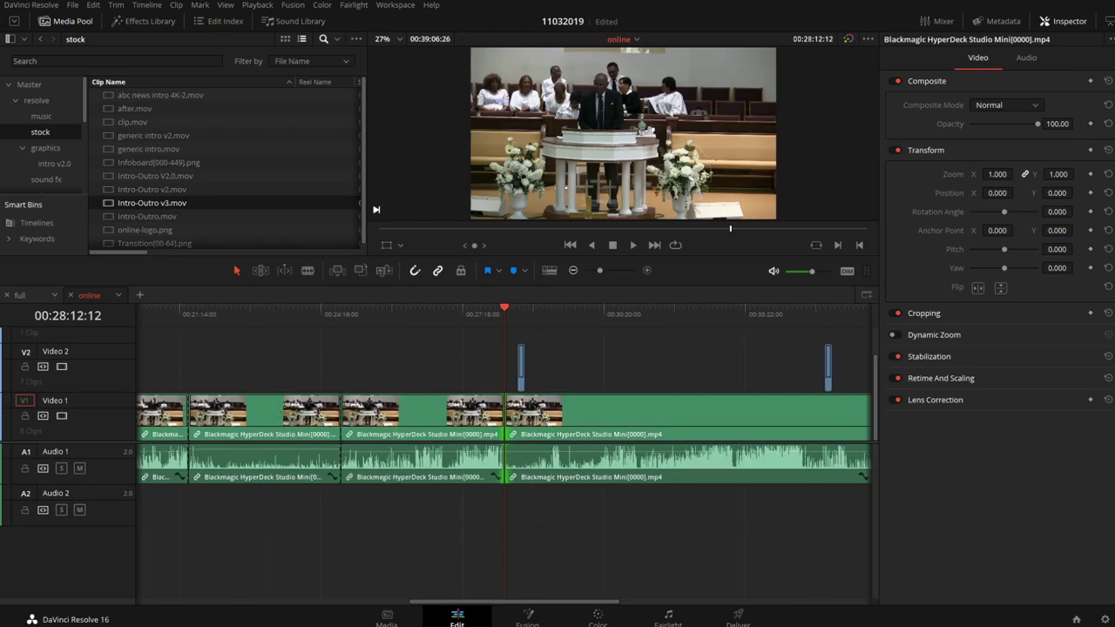
pyautogui.click(573, 270)
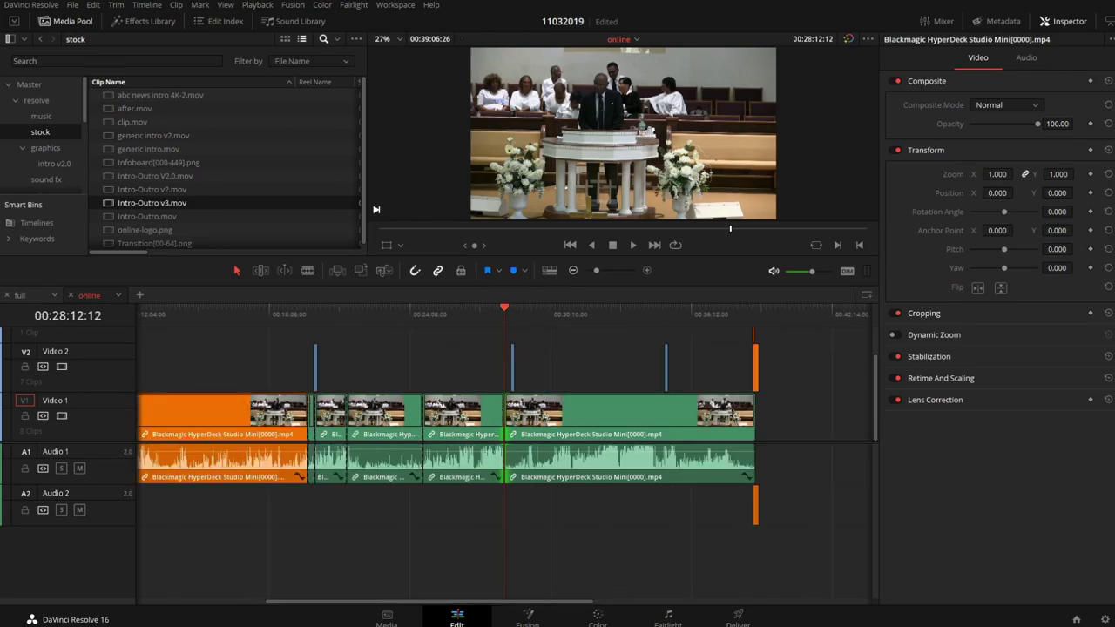
pyautogui.click(573, 270)
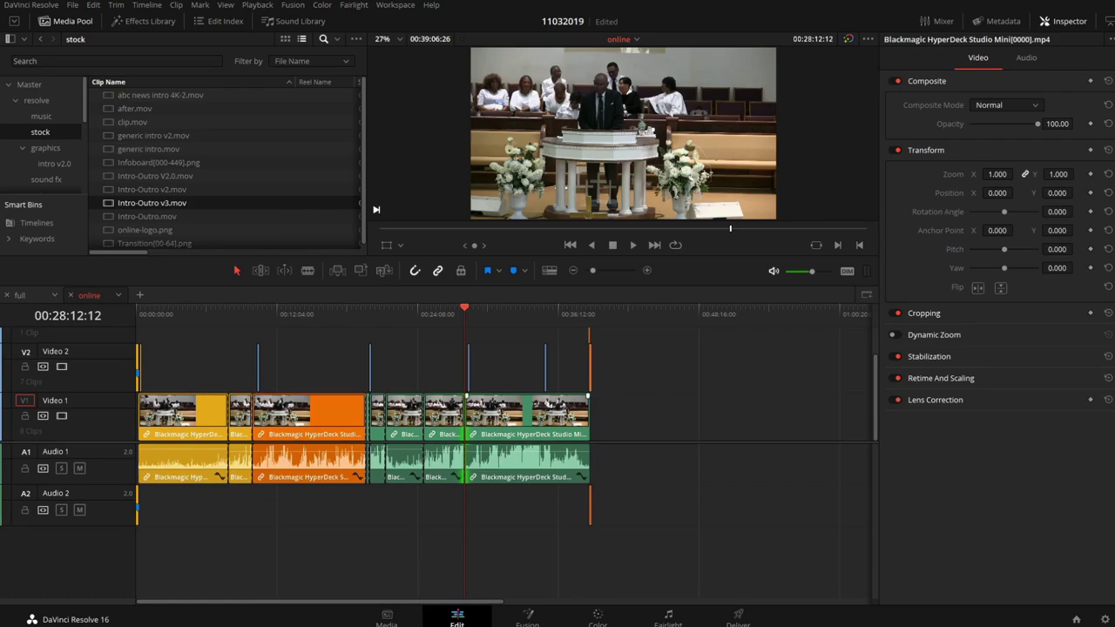
pyautogui.rightClick(512, 421)
pyautogui.moveTo(558, 254)
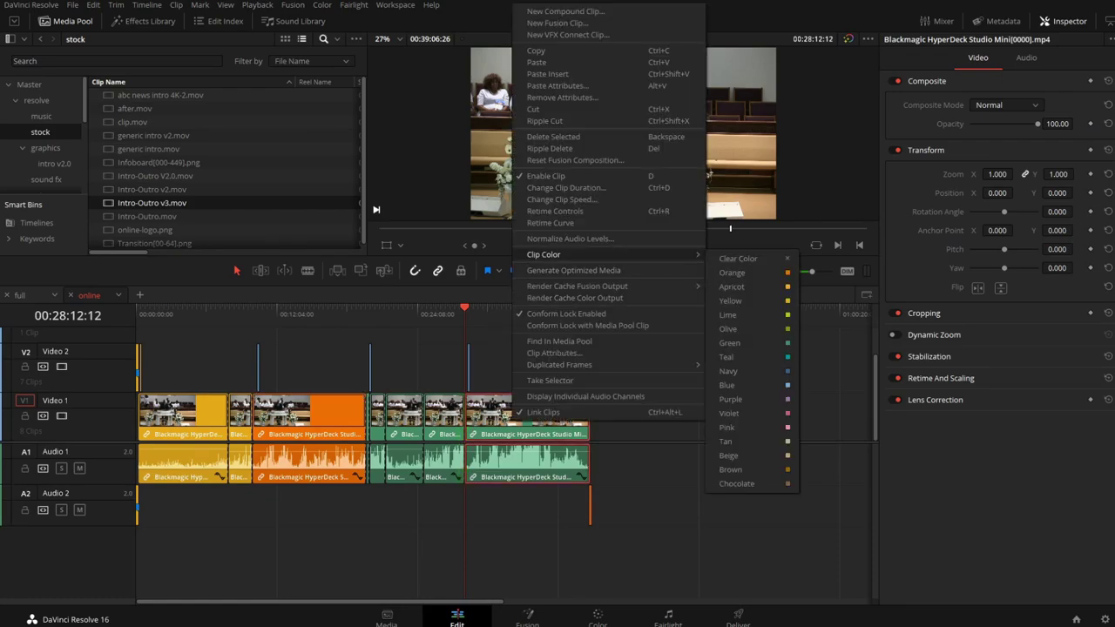
pyautogui.click(727, 385)
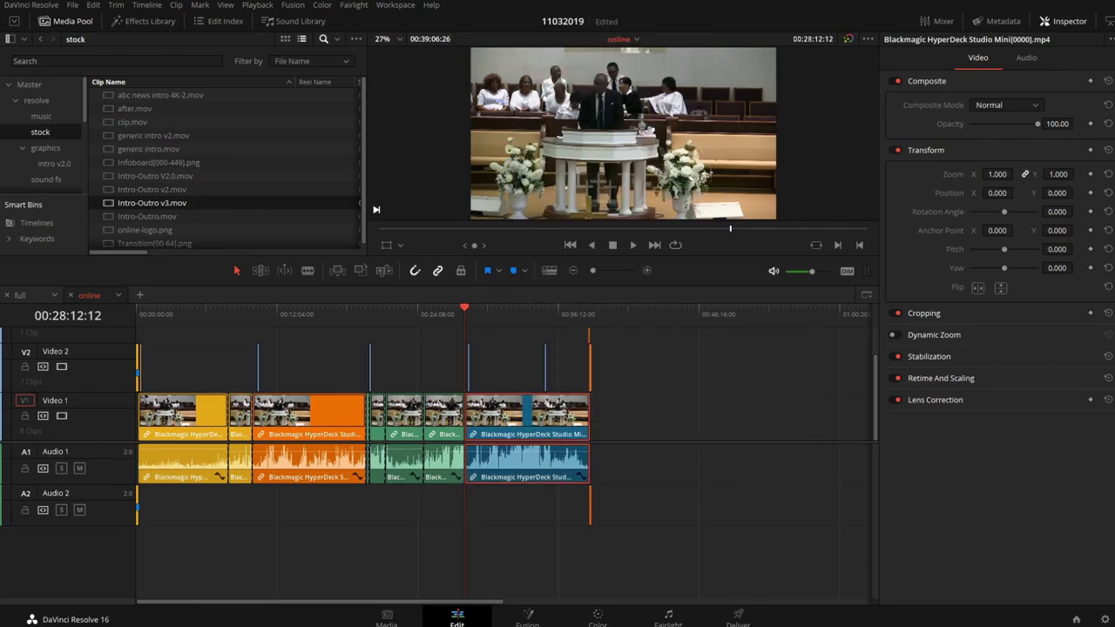
# Play back the opening of the blue segment to check its audio level.
pyautogui.click(647, 271)
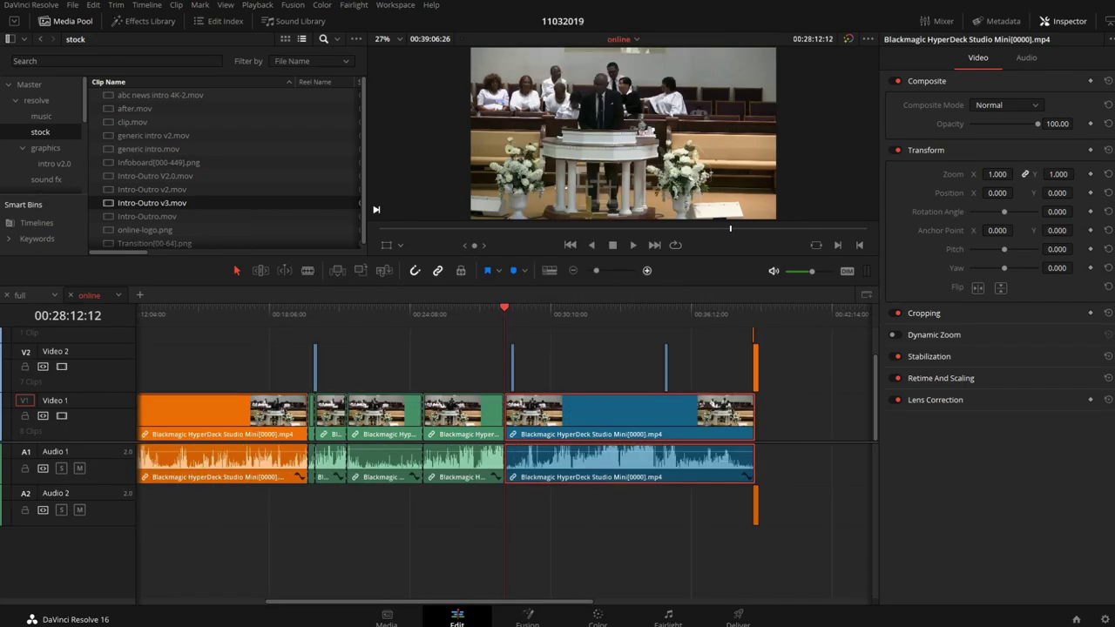
pyautogui.click(647, 270)
pyautogui.press('space')
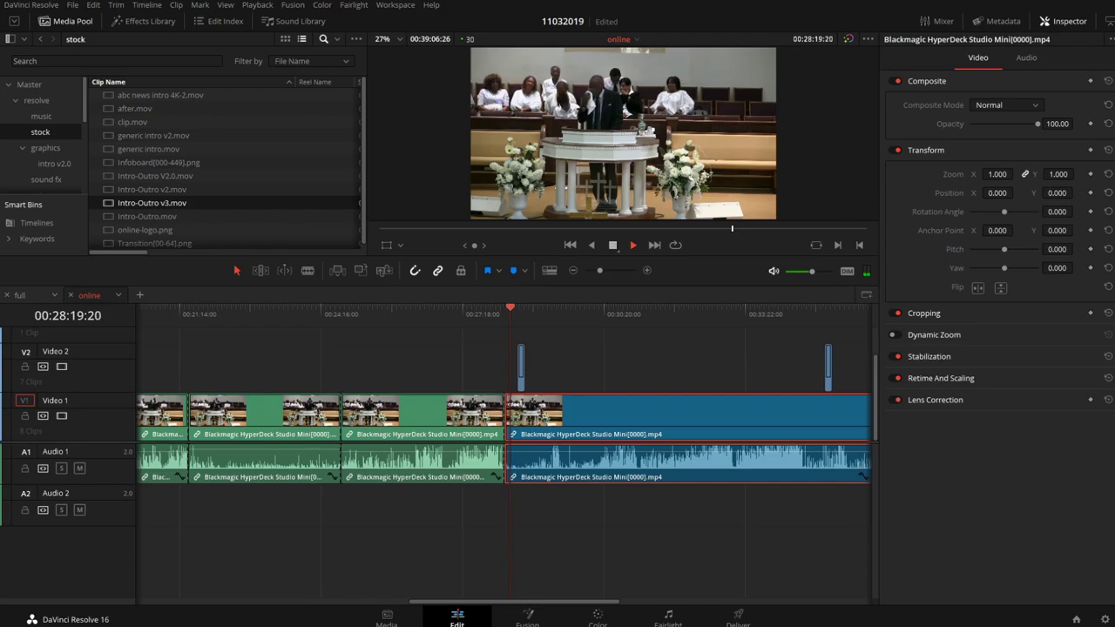
pyautogui.press('space')
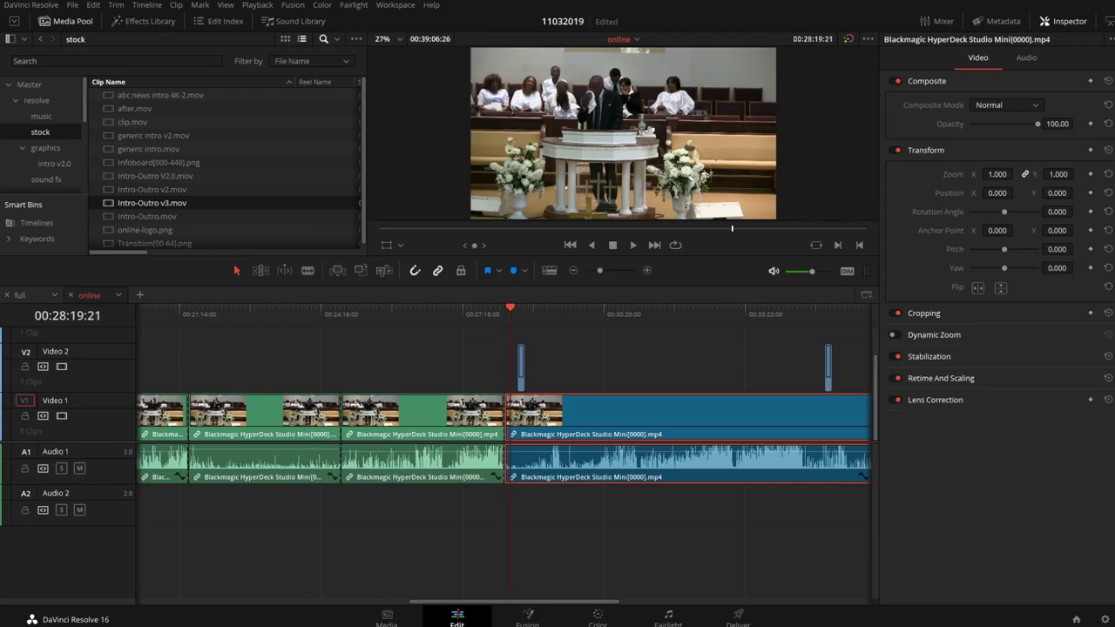
# Delete the extra pastor title over the blue segment at about 00:35:13:00 and save the project.
pyautogui.click(573, 271)
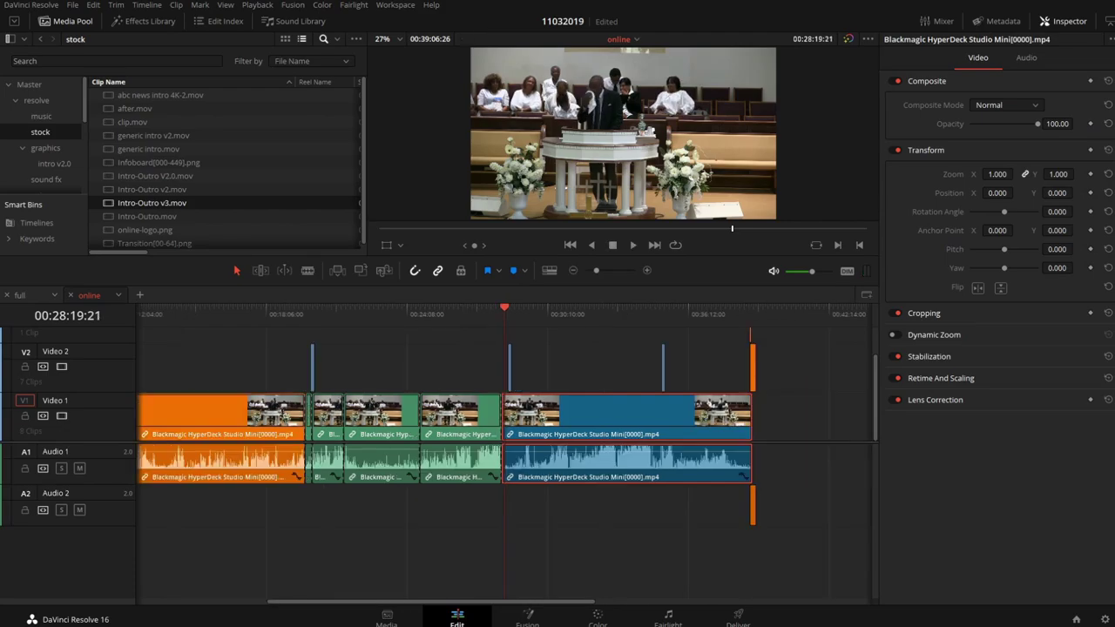
pyautogui.click(635, 311)
pyautogui.click(665, 309)
pyautogui.click(662, 366)
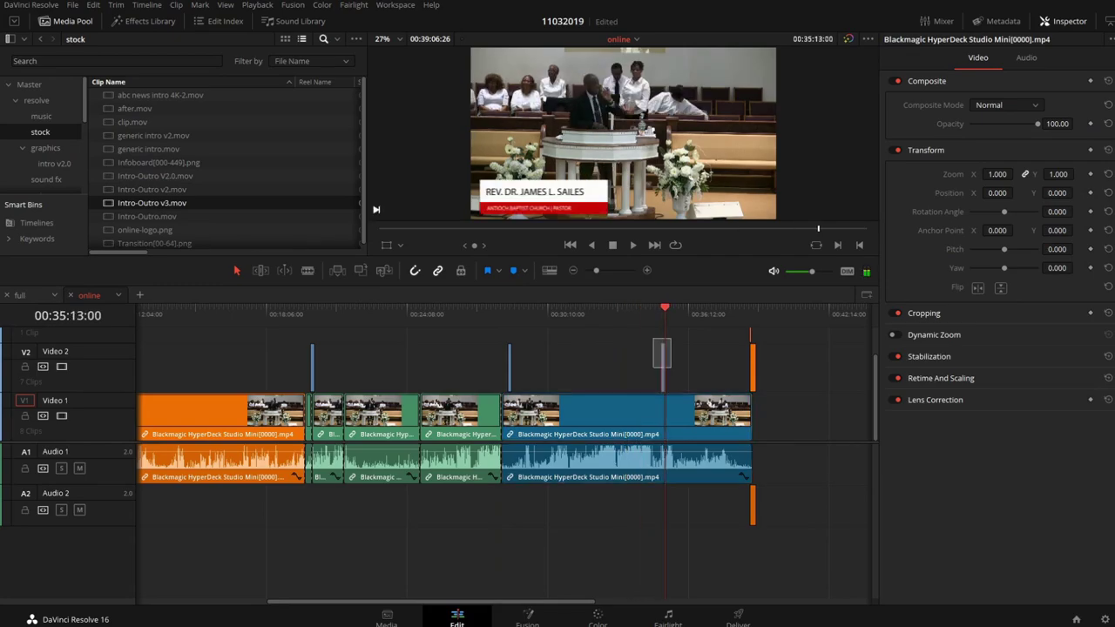
pyautogui.press('Delete')
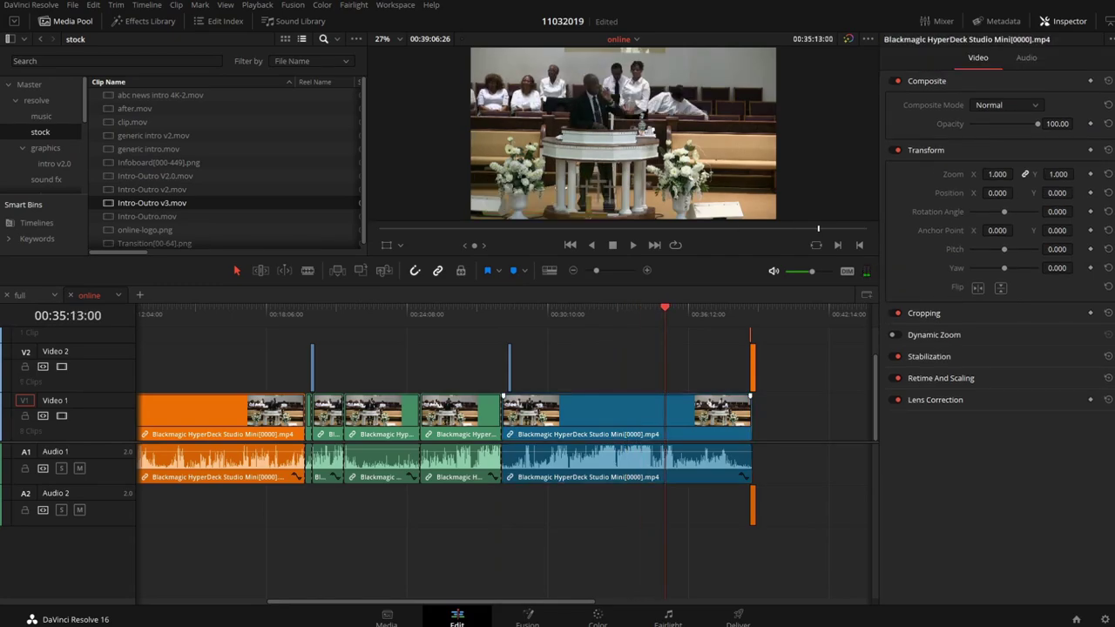
pyautogui.hotkey('ctrl', 's')
pyautogui.hscroll(-8, 504, 409)
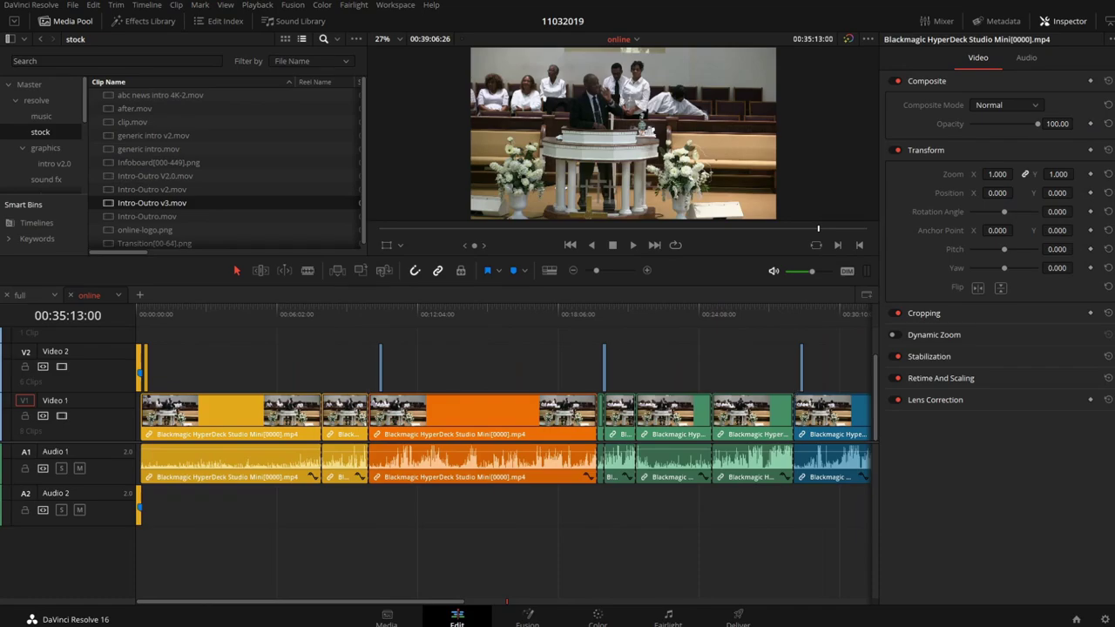
pyautogui.click(573, 270)
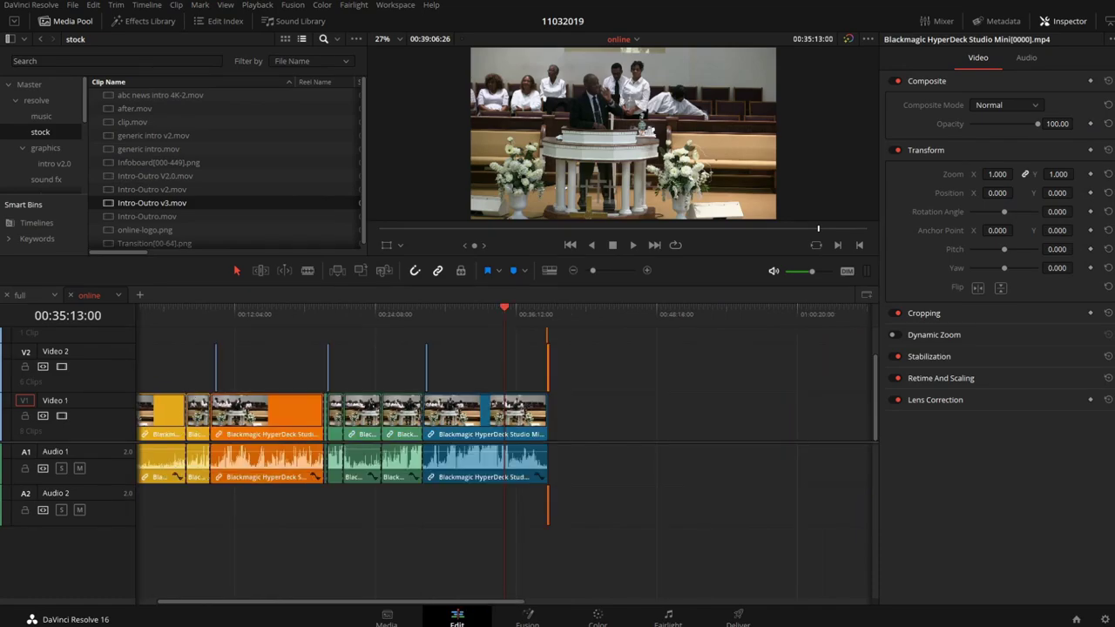
pyautogui.hscroll(-2, 502, 409)
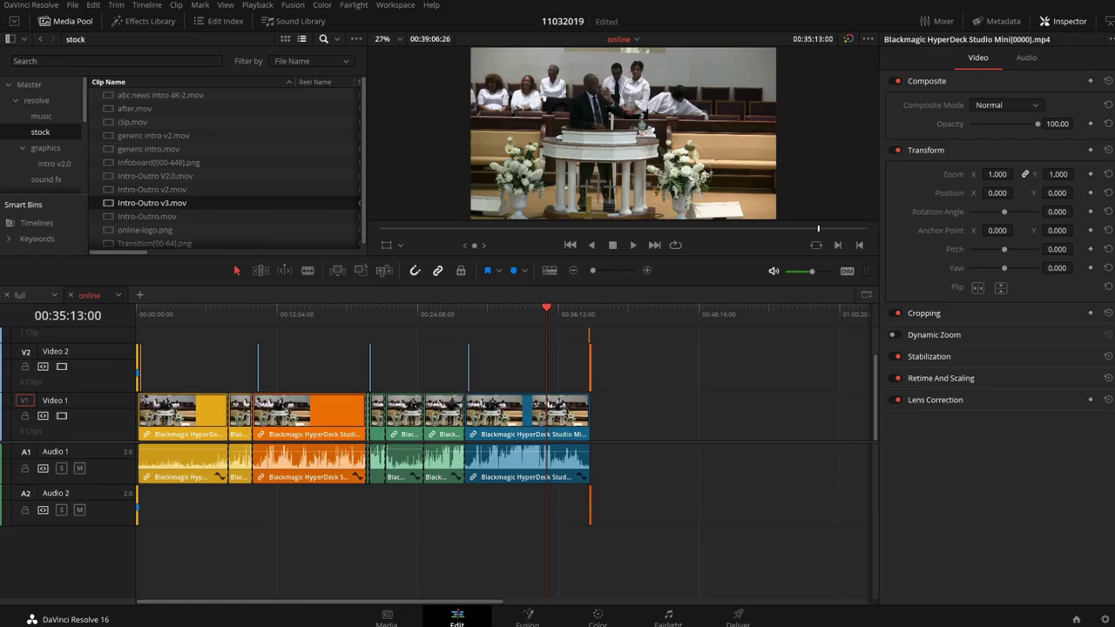
# Copy all clips of the online timeline and create an empty timeline named clip 1.
pyautogui.moveTo(671, 516); pyautogui.dragTo(137, 345)
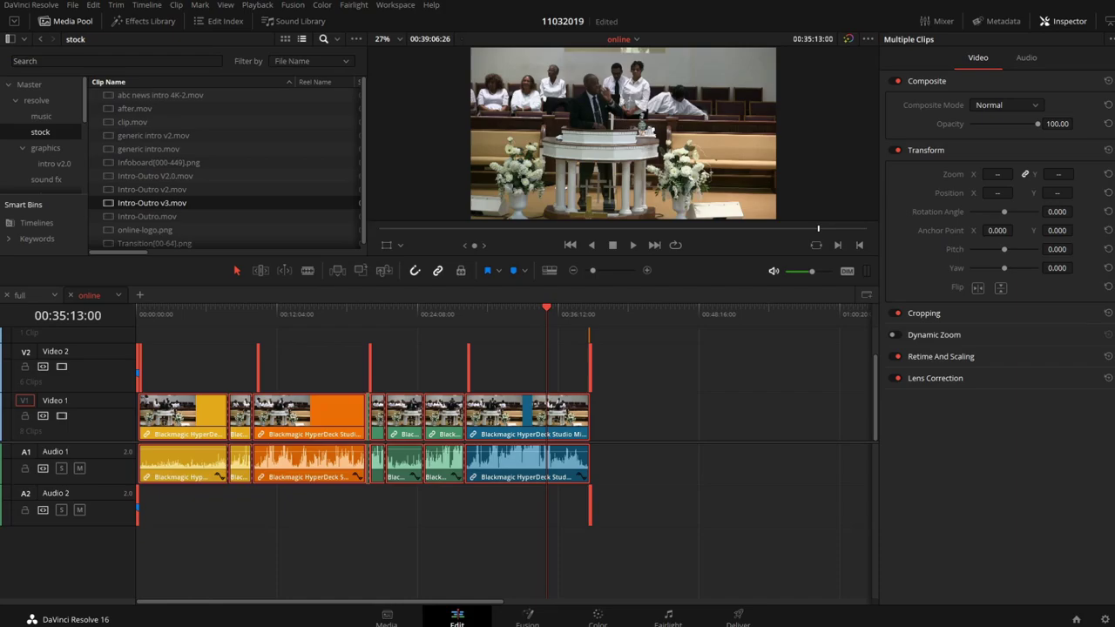
pyautogui.hotkey('ctrl', 'n')
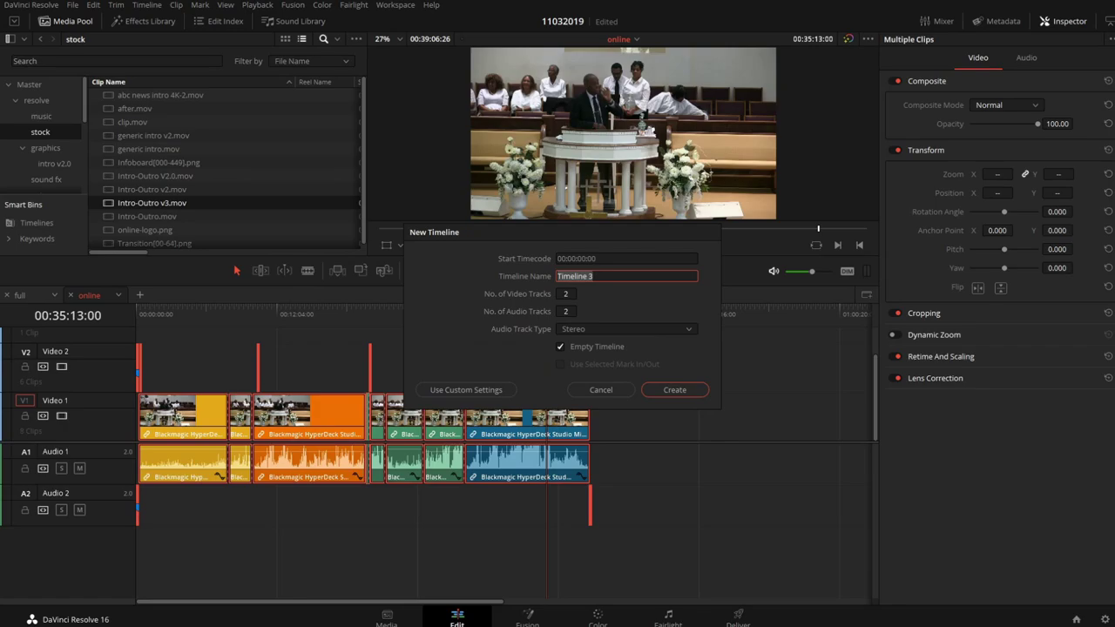
pyautogui.write('test 1')
pyautogui.press('Return')
# Create three more empty timelines named clip 2, clip 3 and clip 4.
pyautogui.hotkey('ctrl', 'n')
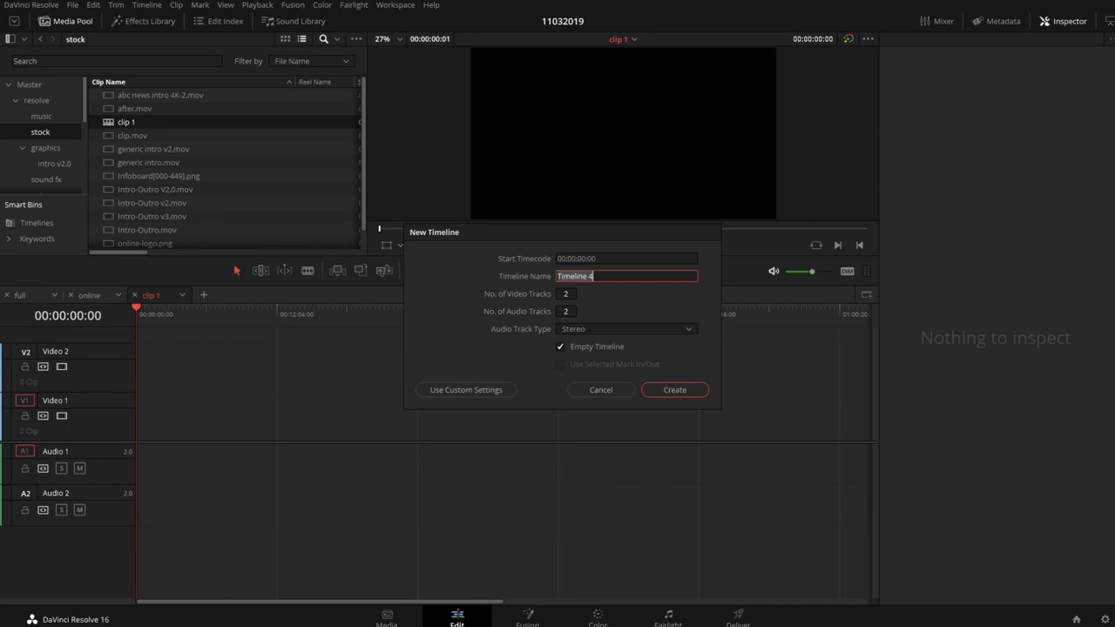
pyautogui.write('clip 2')
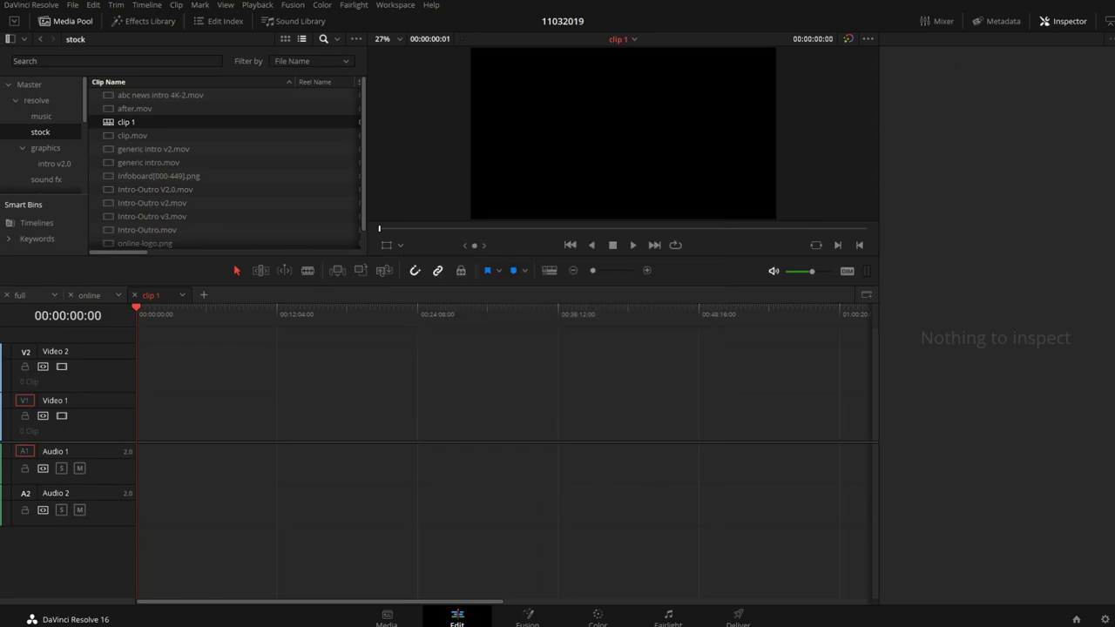
pyautogui.press('Return')
pyautogui.hotkey('ctrl', 'n')
pyautogui.write('clip 3')
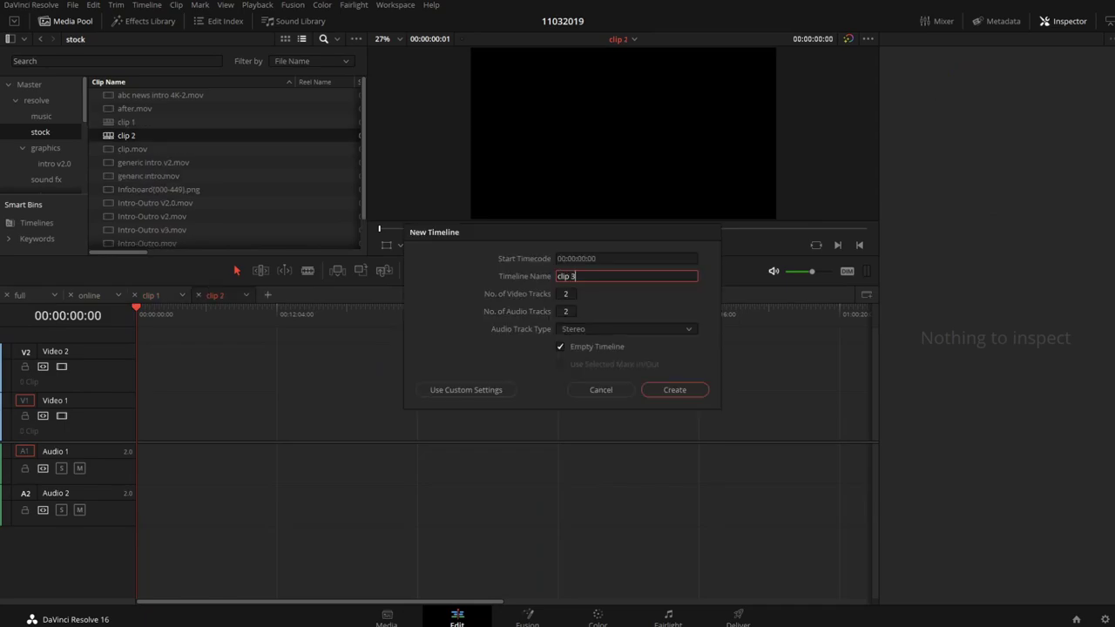
pyautogui.press('Return')
pyautogui.hotkey('ctrl', 'n')
pyautogui.write('clip 4')
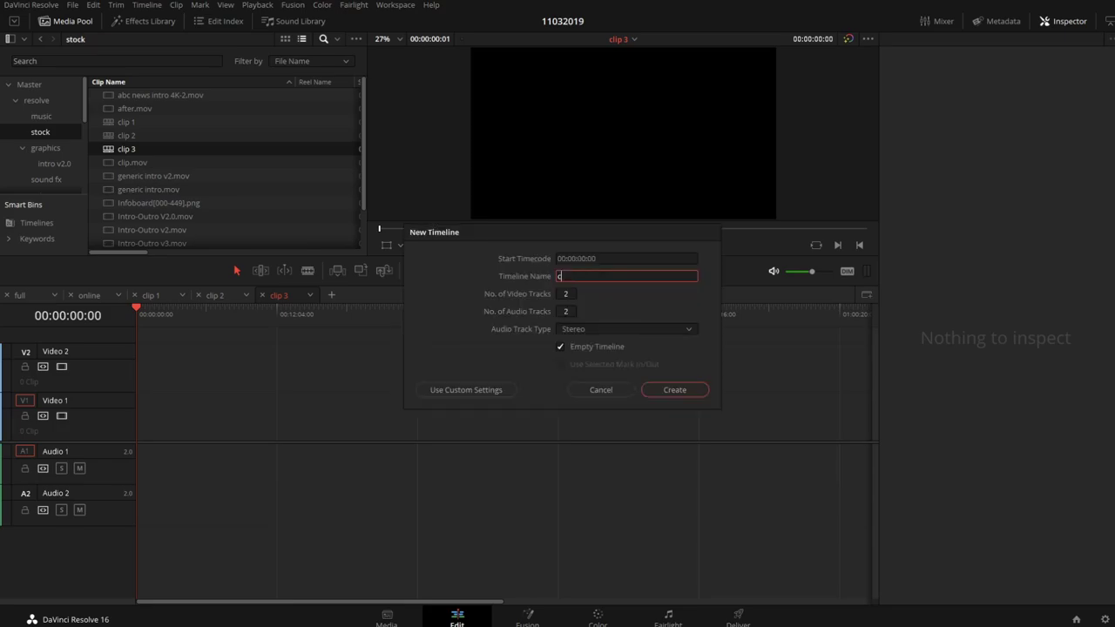
pyautogui.press('Return')
# Paste the copied service edit into each of the timelines clip 1, clip 2, clip 3 and clip 4.
pyautogui.click(151, 295)
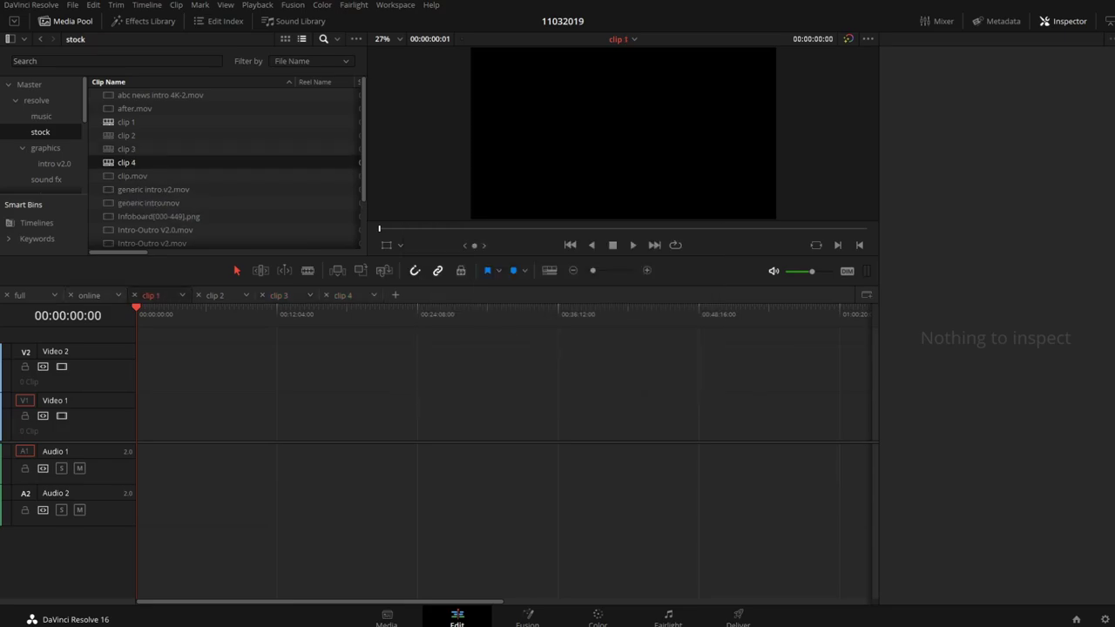
pyautogui.hotkey('ctrl', 'v')
pyautogui.click(215, 295)
pyautogui.hotkey('ctrl', 'v')
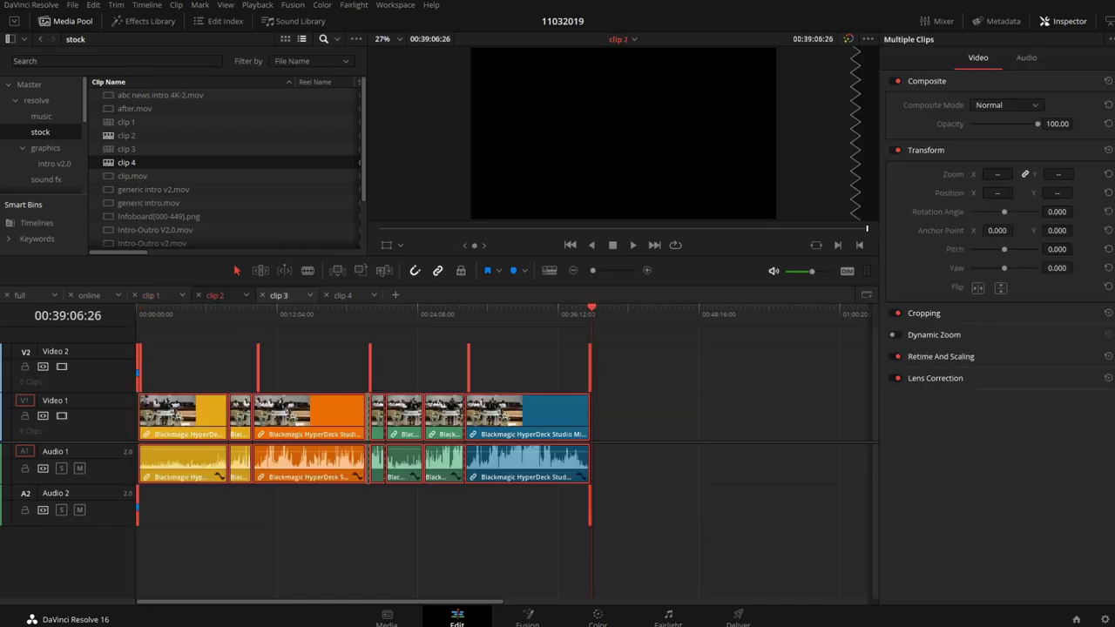
pyautogui.click(278, 295)
pyautogui.hotkey('ctrl', 'v')
pyautogui.click(343, 296)
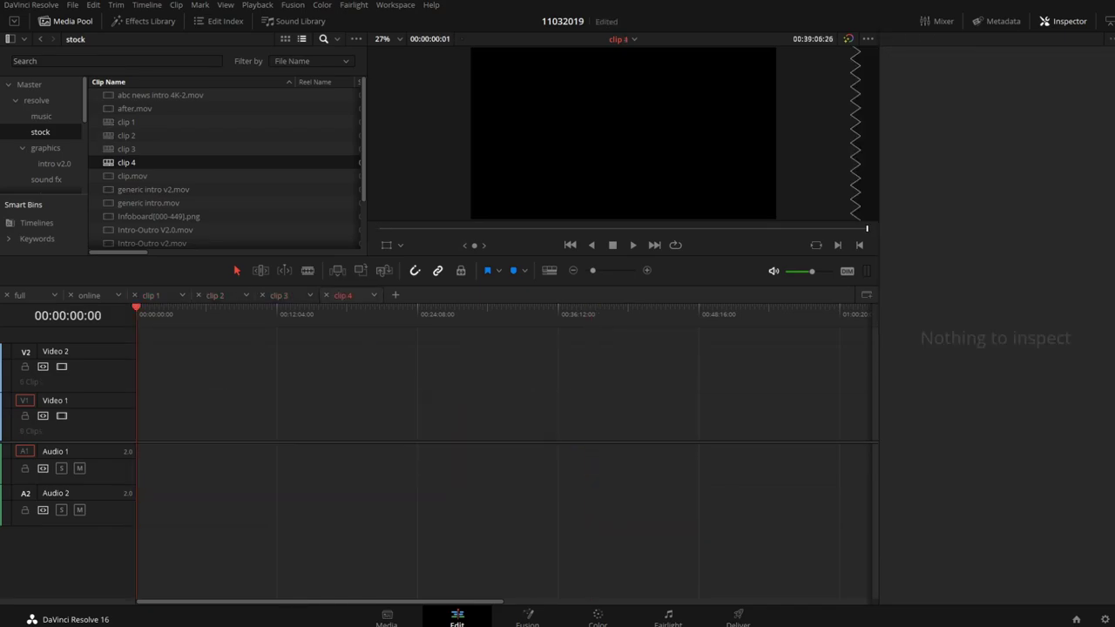
pyautogui.hotkey('ctrl', 'v')
# In the clip 1 timeline, delete the orange, green and blue segments with their titles, keeping the yellow segment and the closing outro.
pyautogui.click(152, 295)
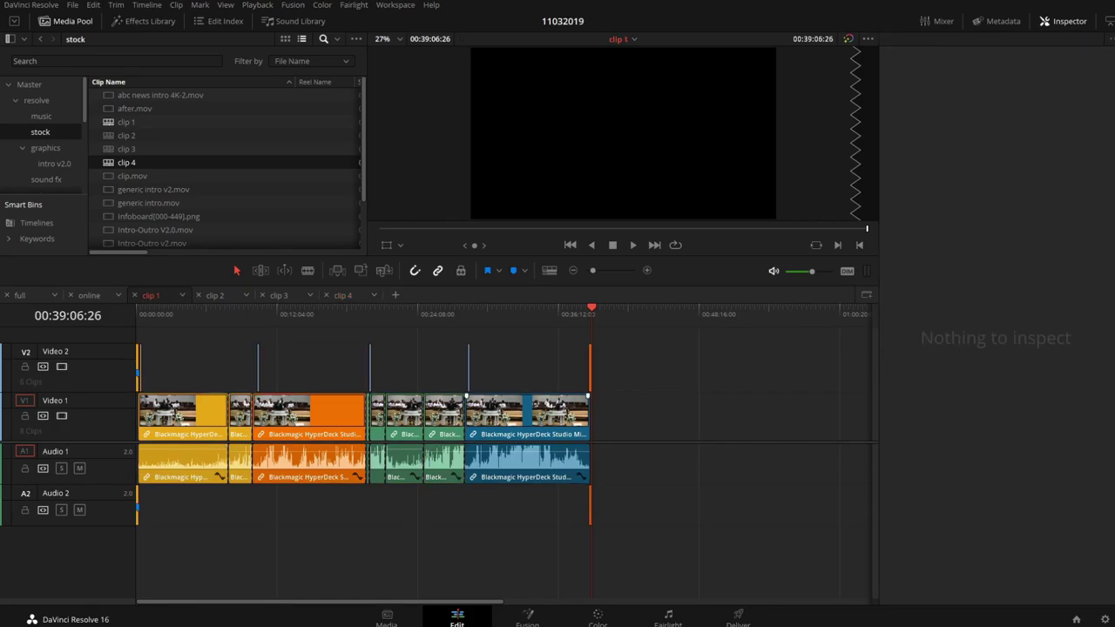
pyautogui.click(647, 270)
pyautogui.click(647, 270)
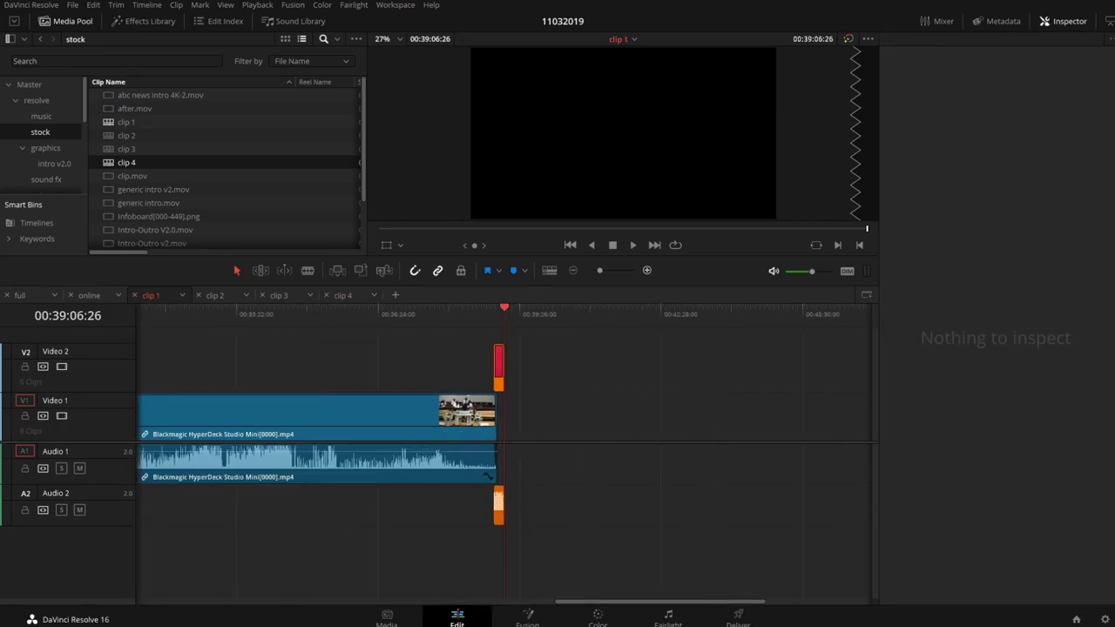
pyautogui.click(573, 270)
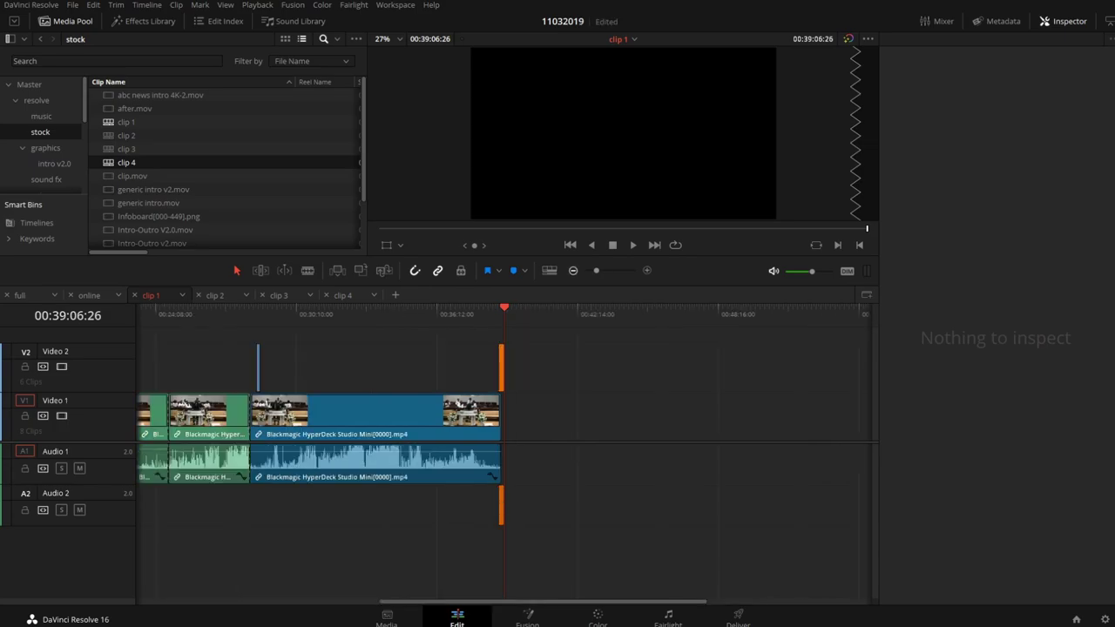
pyautogui.click(573, 270)
pyautogui.click(573, 270)
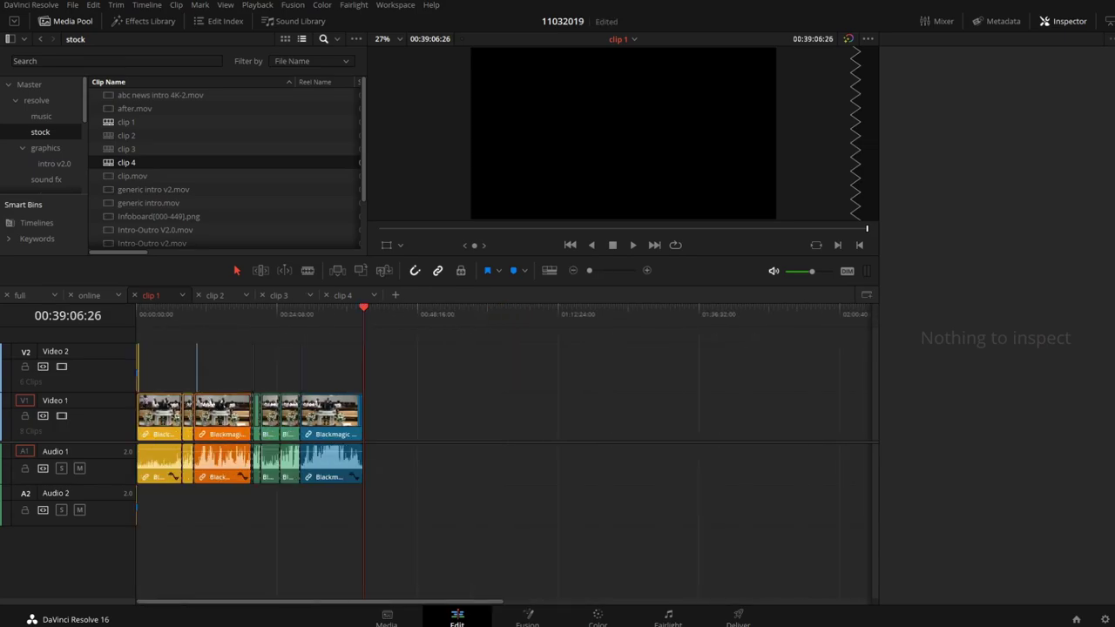
pyautogui.click(646, 270)
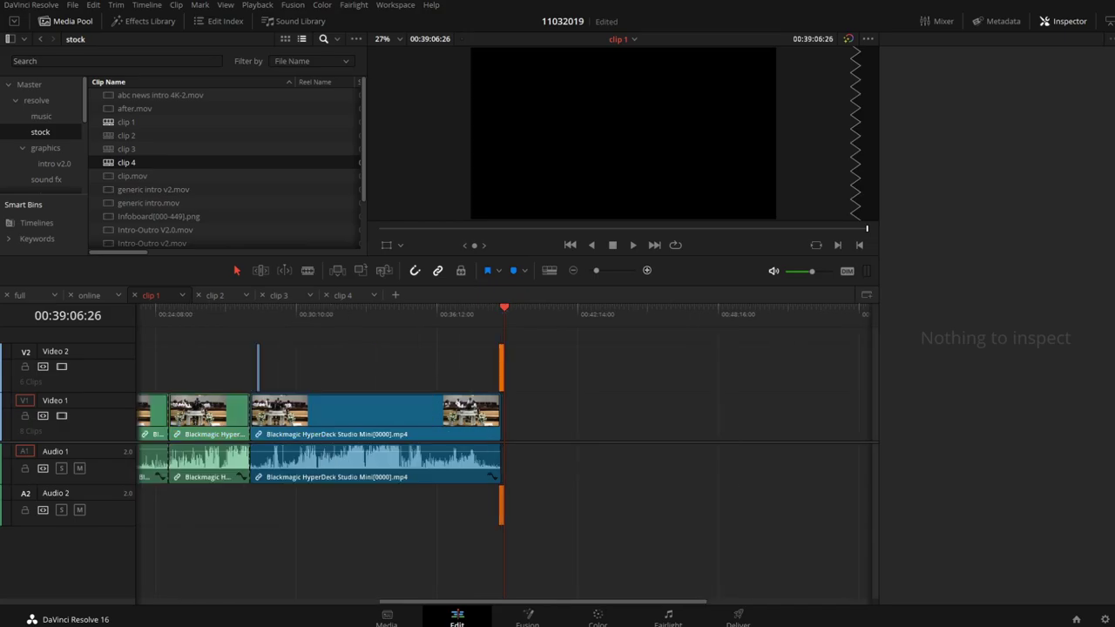
pyautogui.moveTo(574, 601); pyautogui.dragTo(331, 602)
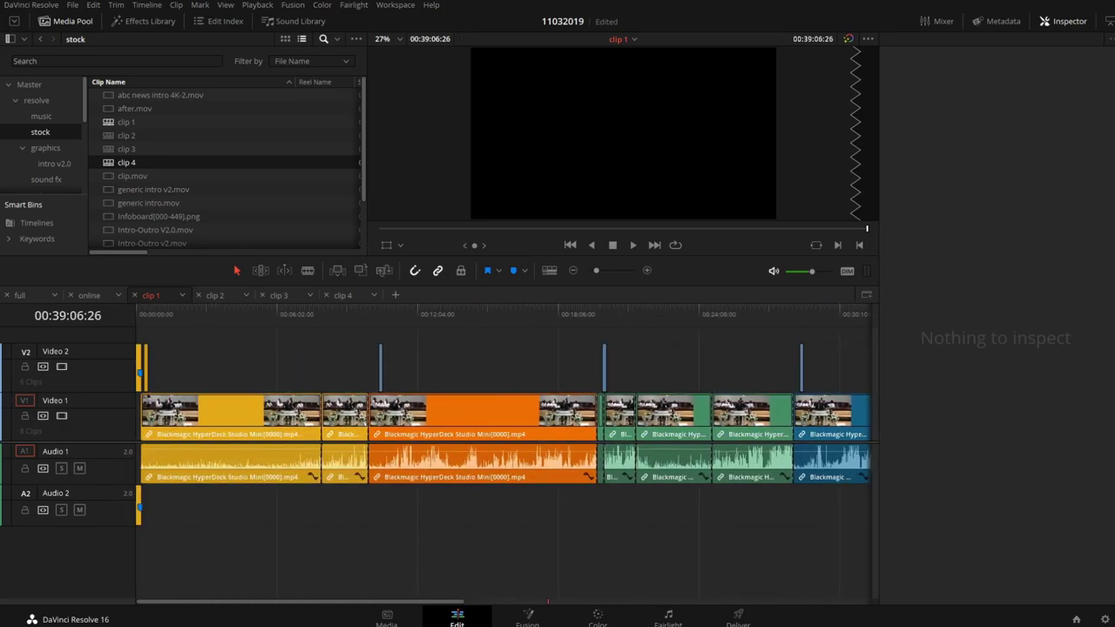
pyautogui.hscroll(5, 503, 414)
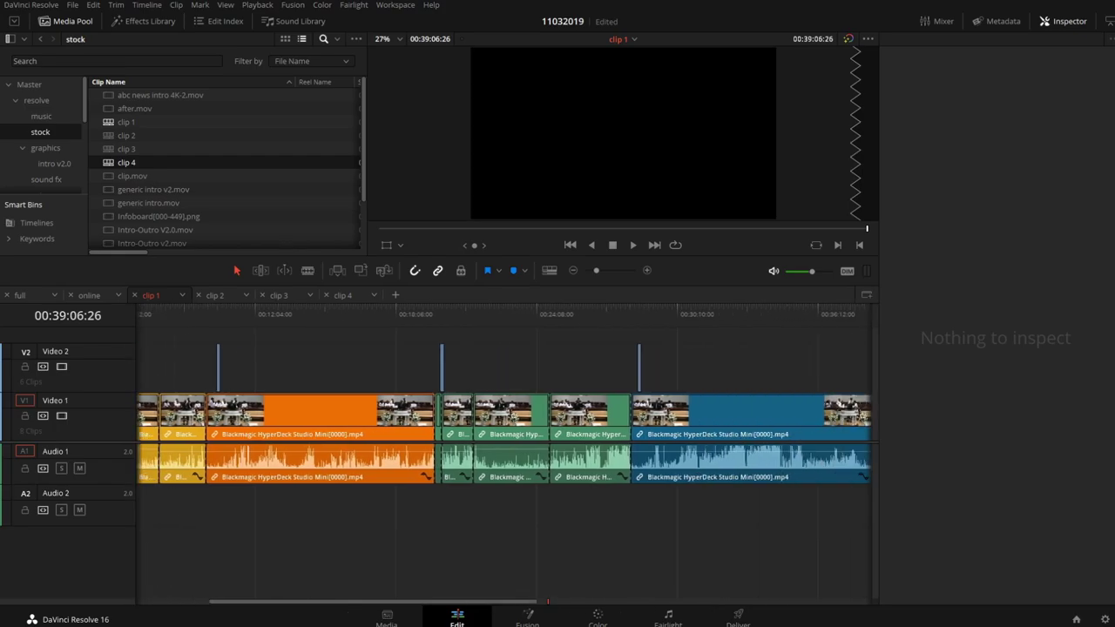
pyautogui.hscroll(3, 502, 414)
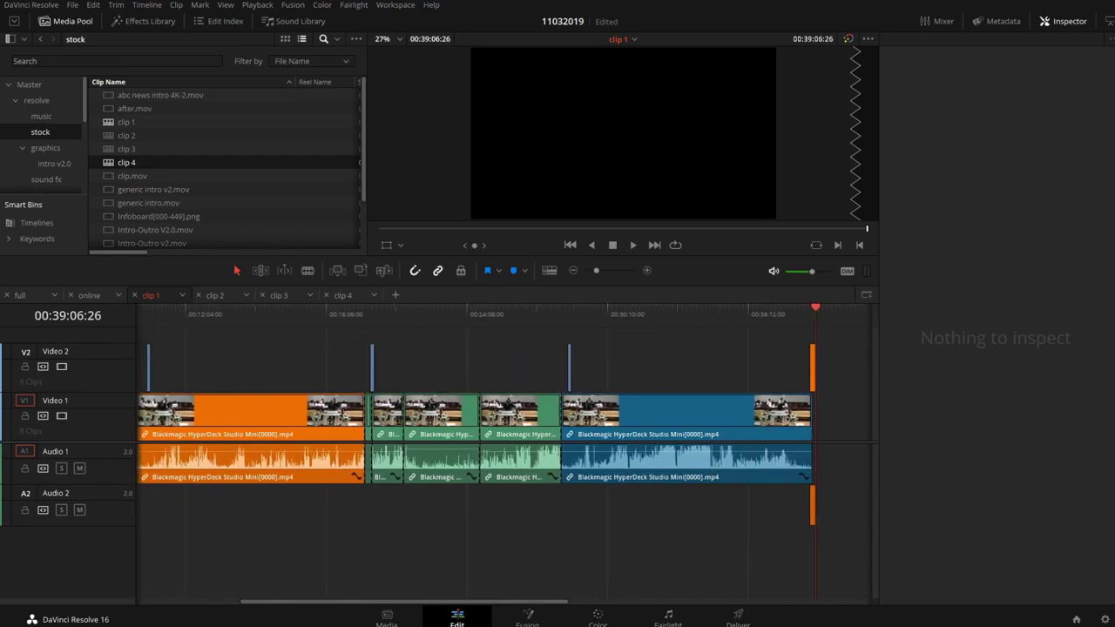
pyautogui.hscroll(1, 503, 414)
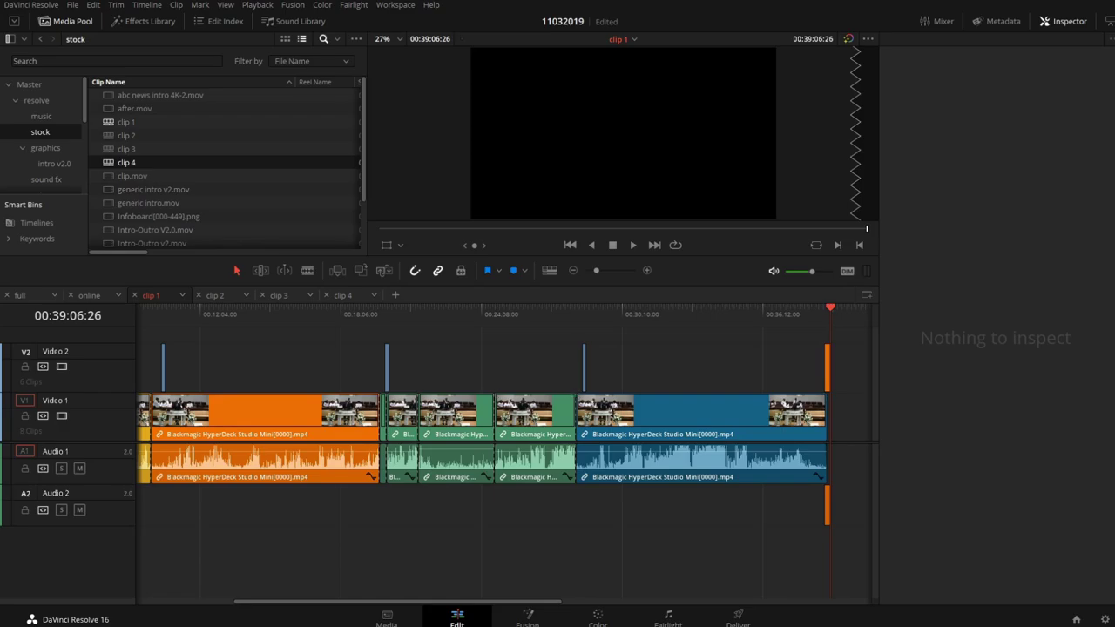
pyautogui.moveTo(843, 362); pyautogui.dragTo(159, 517)
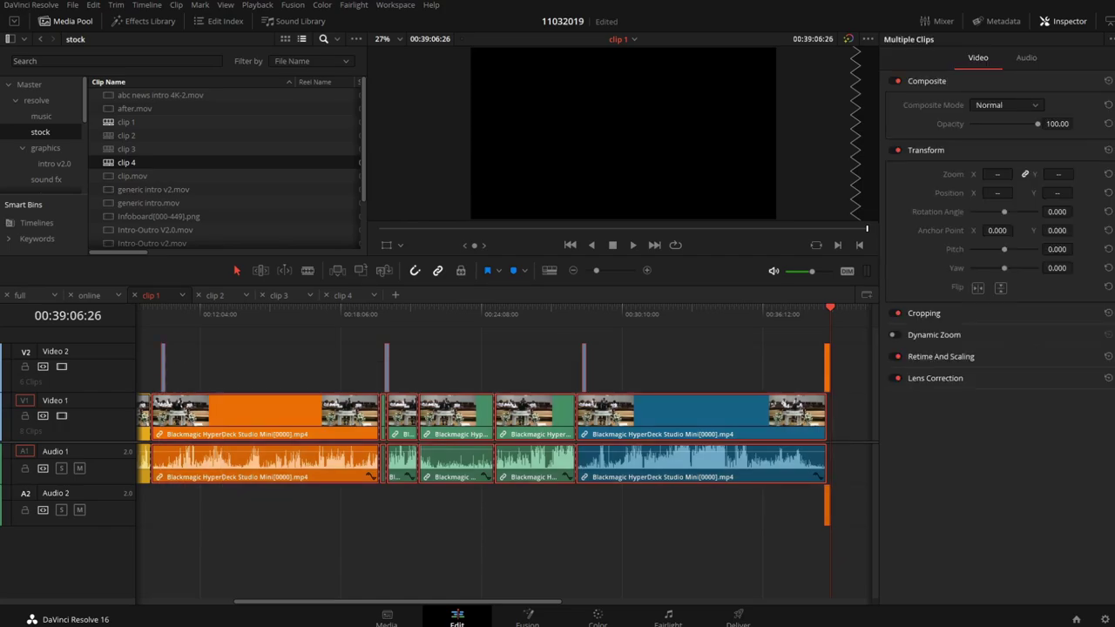
pyautogui.press('Delete')
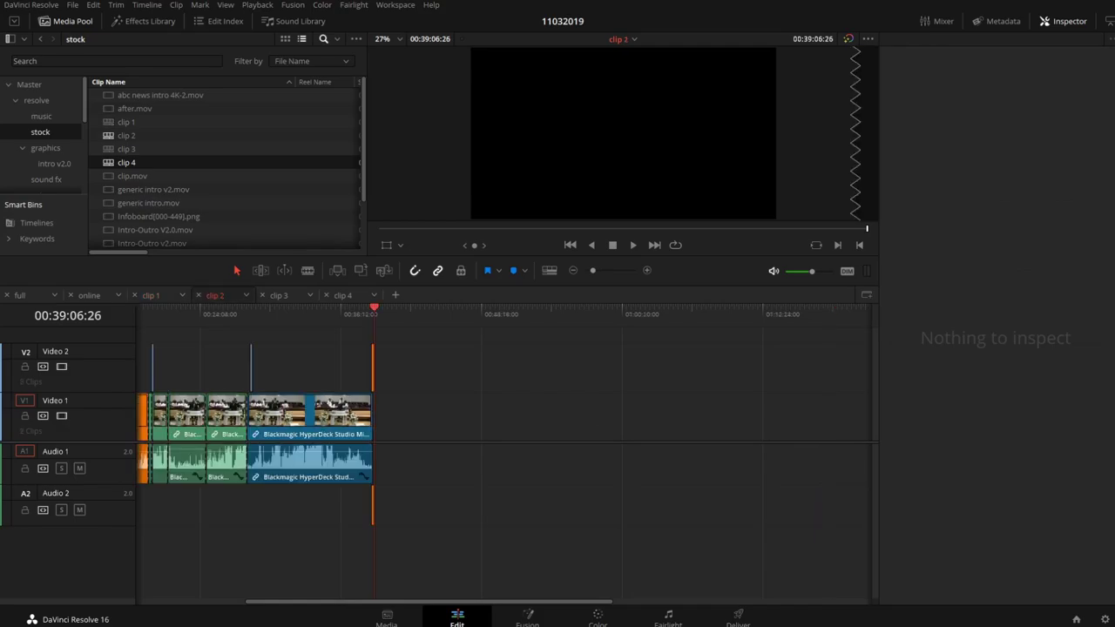
# In the clip 2 timeline, delete the green and blue segments with their titles and the closing outro.
pyautogui.hscroll(-5, 506, 435)
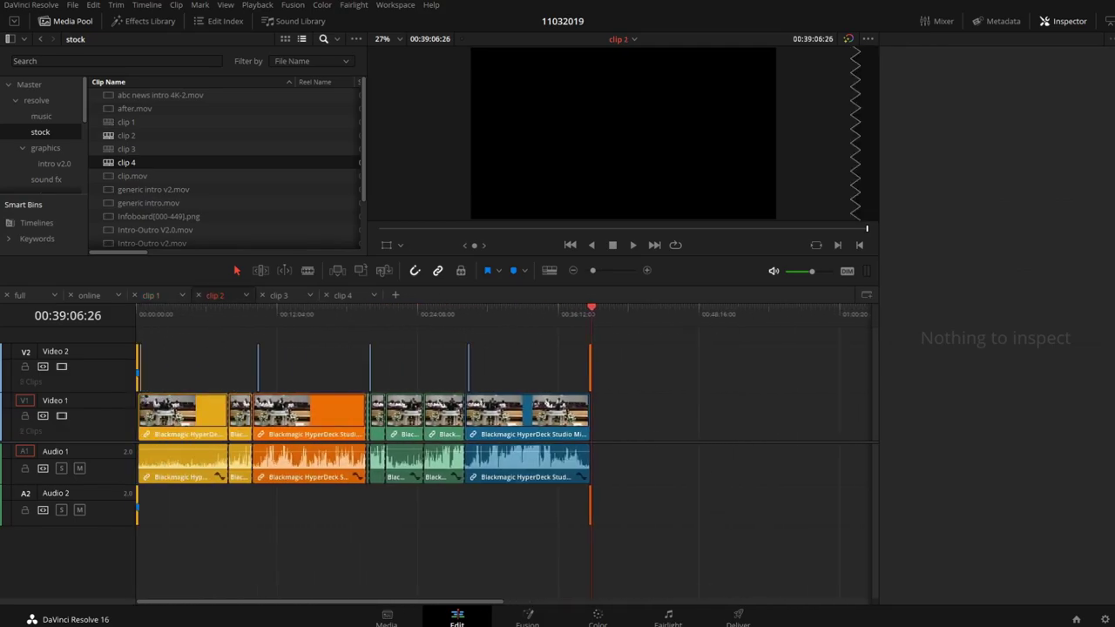
pyautogui.moveTo(672, 371); pyautogui.dragTo(367, 571)
pyautogui.press('Delete')
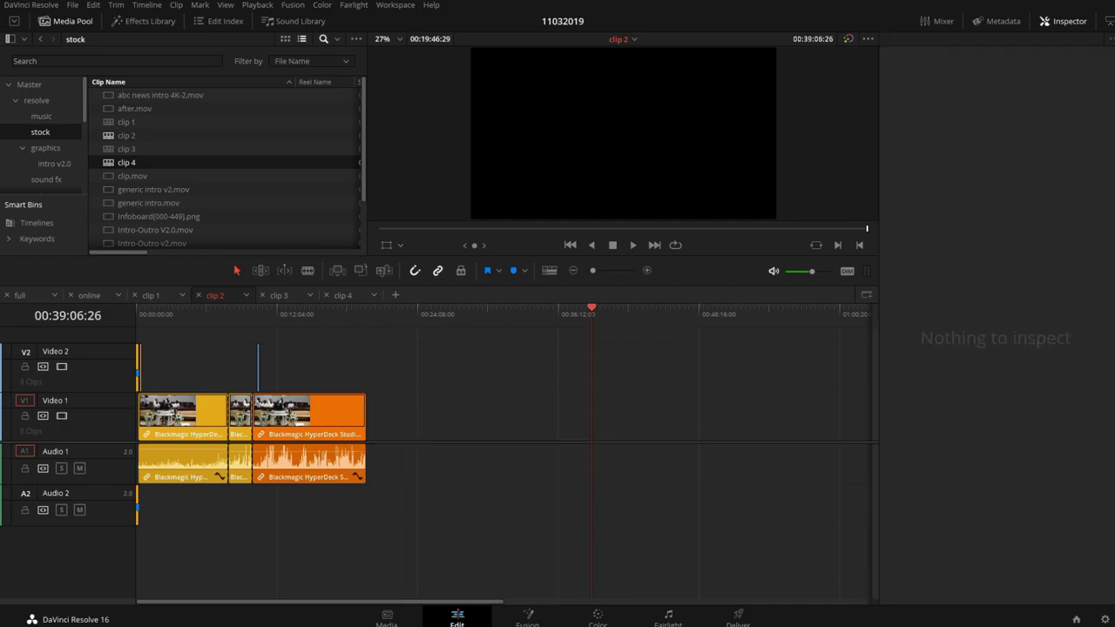
# Delete the two yellow service clips and their title from clip 2, closing the gap between the intro and the orange segment.
pyautogui.press('End')
pyautogui.moveTo(241, 355); pyautogui.dragTo(157, 470)
pyautogui.click(647, 270)
pyautogui.click(647, 269)
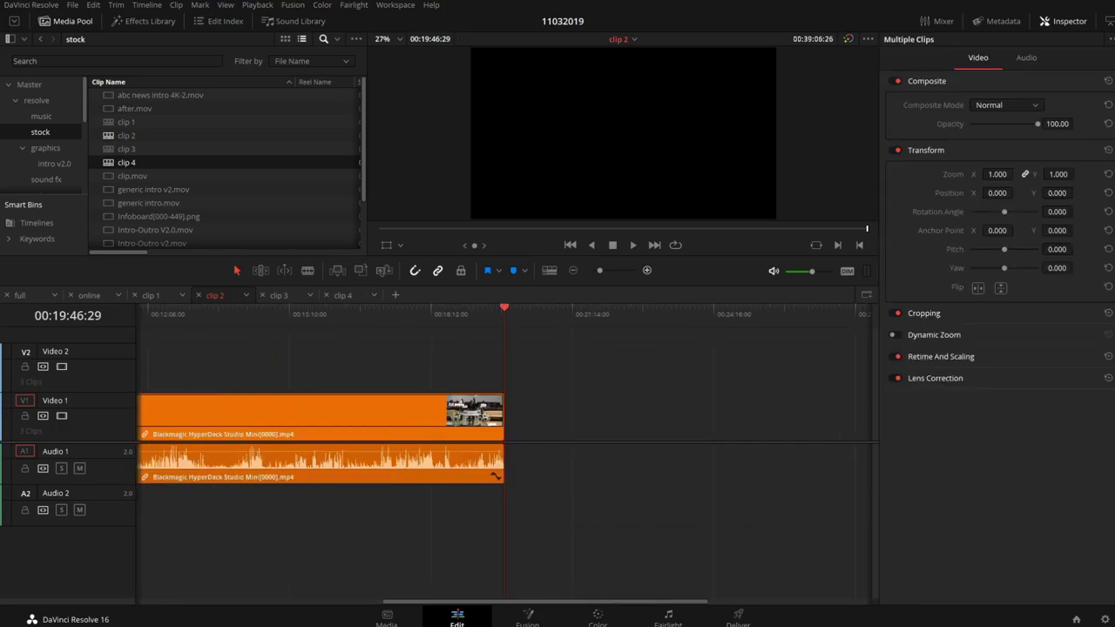
pyautogui.hscroll(-10, 505, 453)
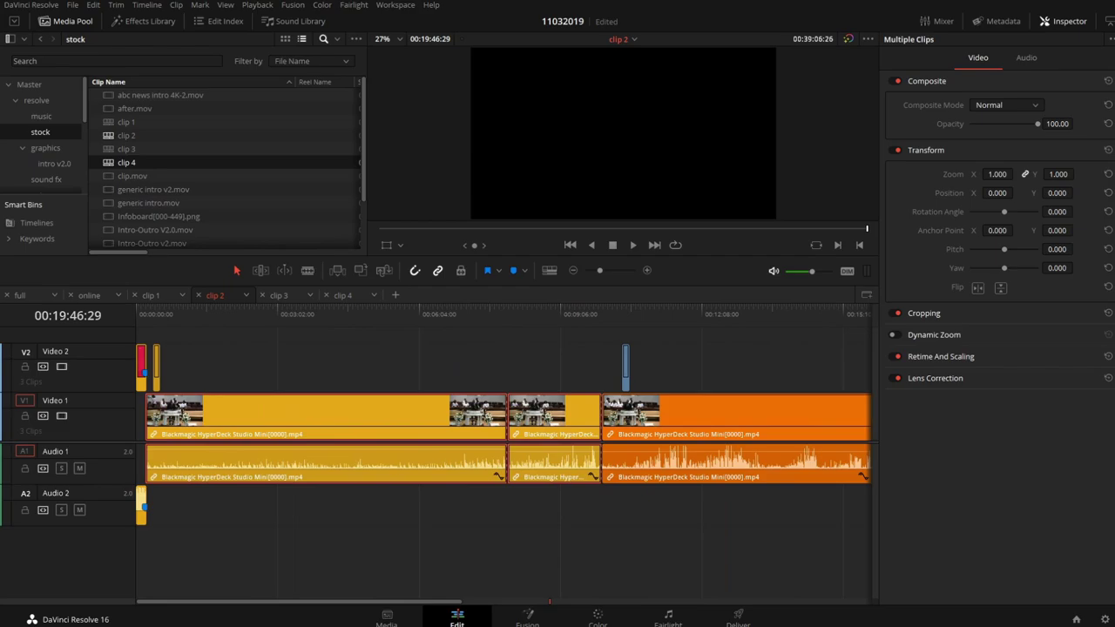
pyautogui.moveTo(557, 367); pyautogui.dragTo(157, 484)
pyautogui.press('Delete')
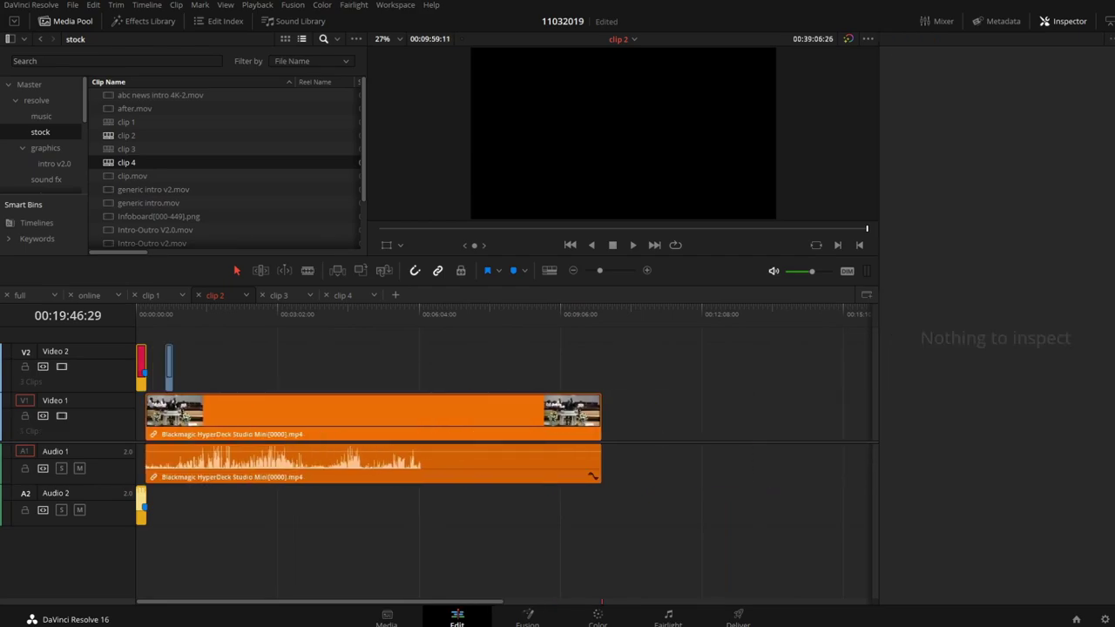
# Add a short audio fade-in at the start of the orange clip and play back its transition from the intro.
pyautogui.press('Up')
pyautogui.click(646, 270)
pyautogui.click(646, 270)
pyautogui.moveTo(664, 601); pyautogui.dragTo(240, 601)
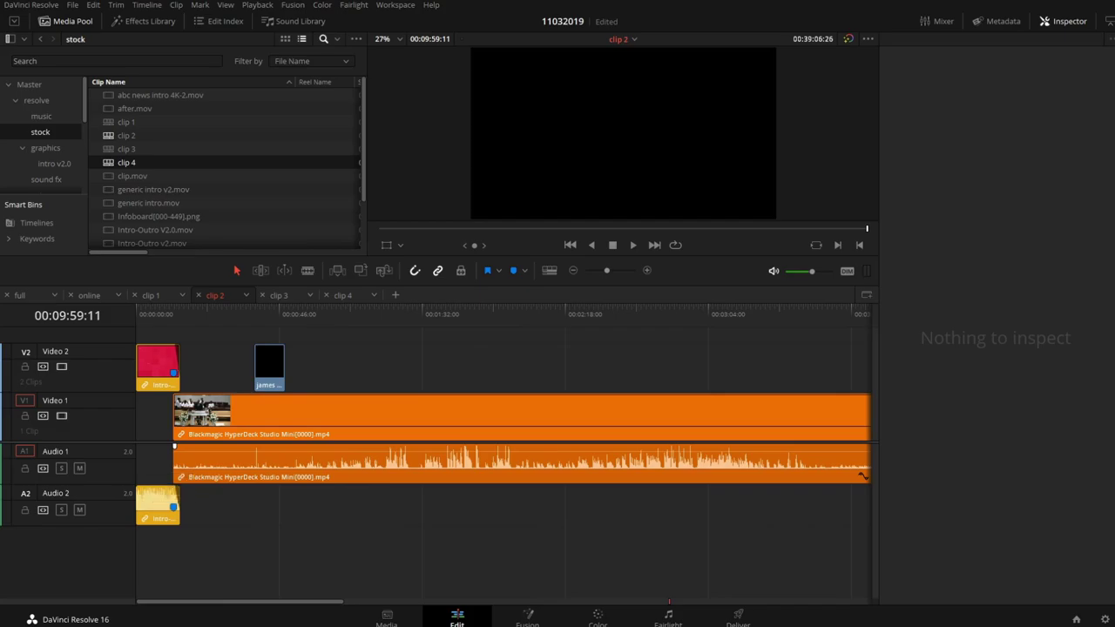
pyautogui.moveTo(174, 446); pyautogui.dragTo(179, 447)
pyautogui.click(173, 314)
pyautogui.press('space')
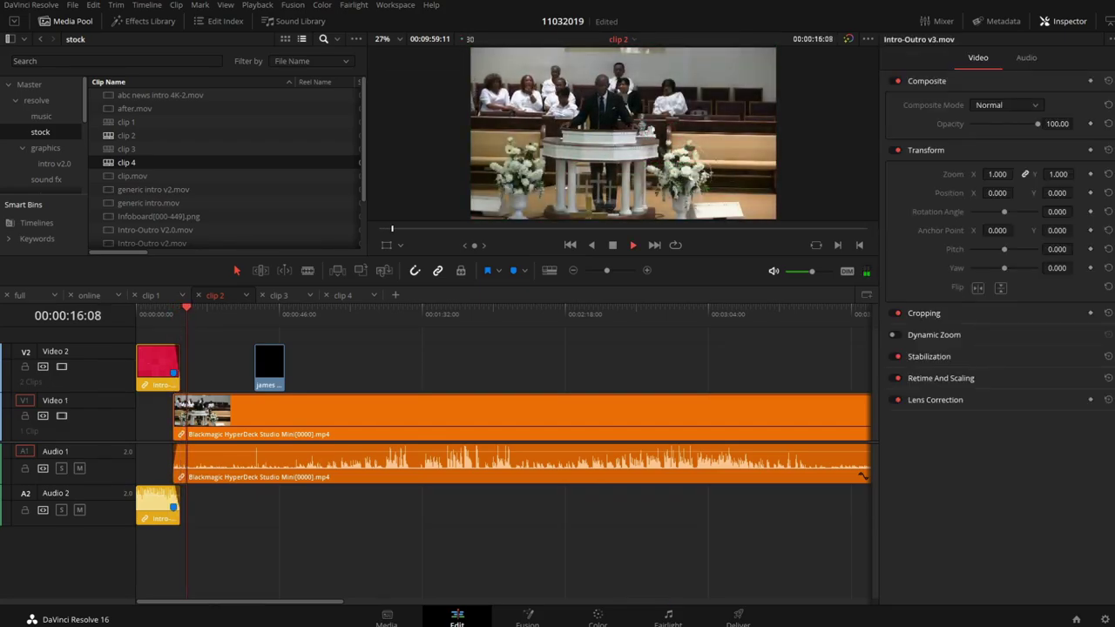
pyautogui.press('space')
# In the clip 3 timeline, delete the yellow, orange and blue segments with their titles and the closing outro, keeping the intro and green segment.
pyautogui.click(278, 296)
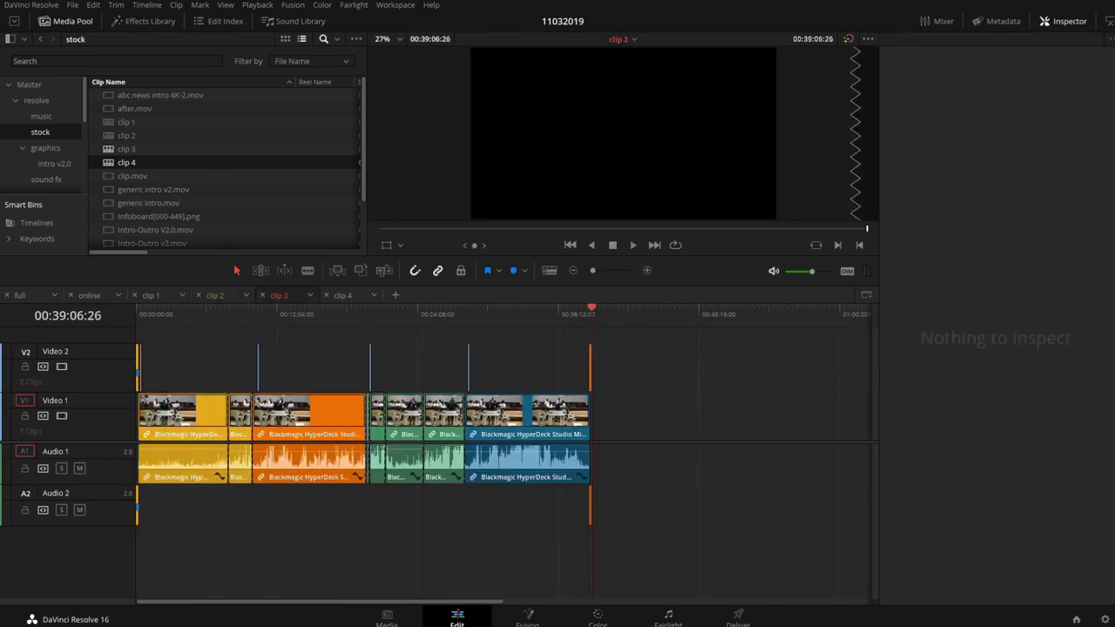
pyautogui.moveTo(343, 360); pyautogui.dragTo(141, 490)
pyautogui.press('Delete')
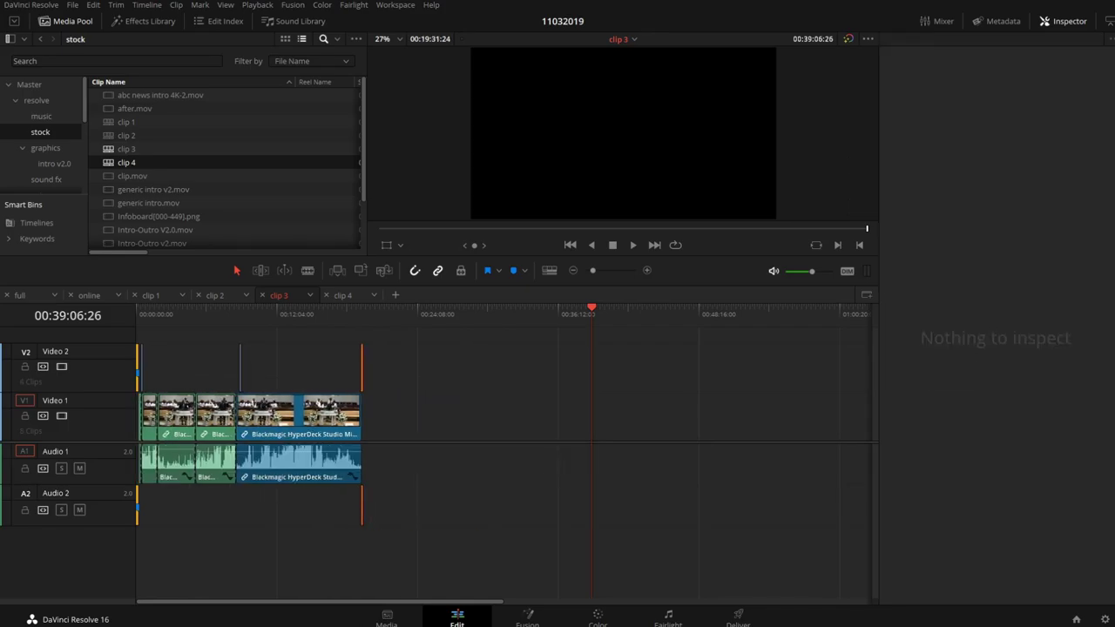
pyautogui.moveTo(426, 364); pyautogui.dragTo(241, 531)
pyautogui.press('Delete')
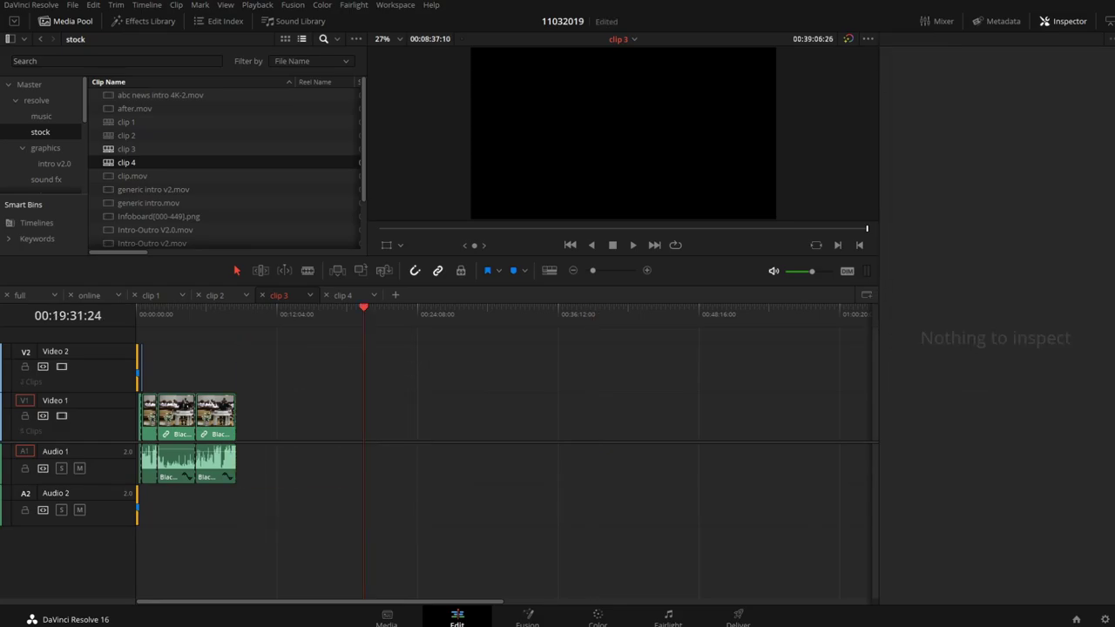
# Add a short audio fade-in at the start of the first green clip and play back its transition from the intro.
pyautogui.click(138, 307)
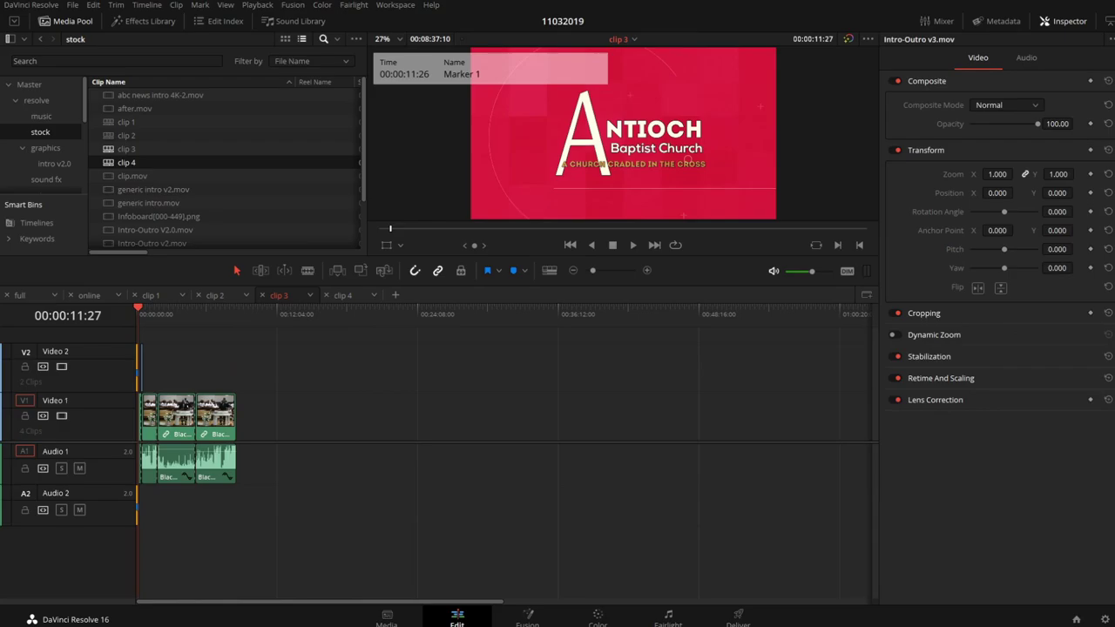
pyautogui.click(646, 271)
pyautogui.click(646, 270)
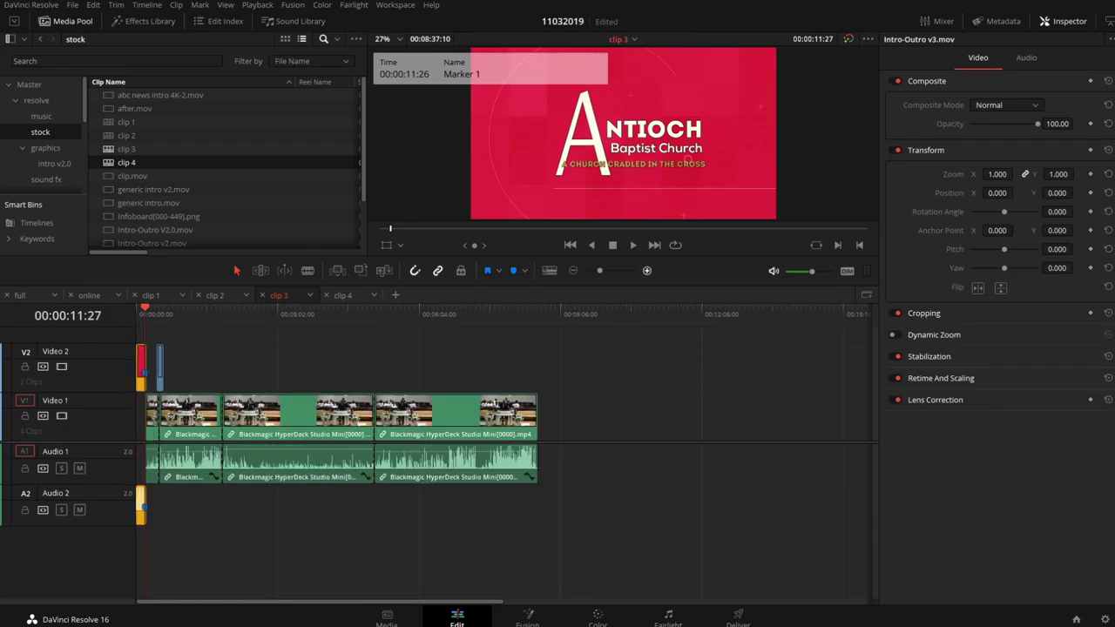
pyautogui.click(646, 271)
pyautogui.click(646, 271)
pyautogui.click(646, 270)
pyautogui.click(646, 271)
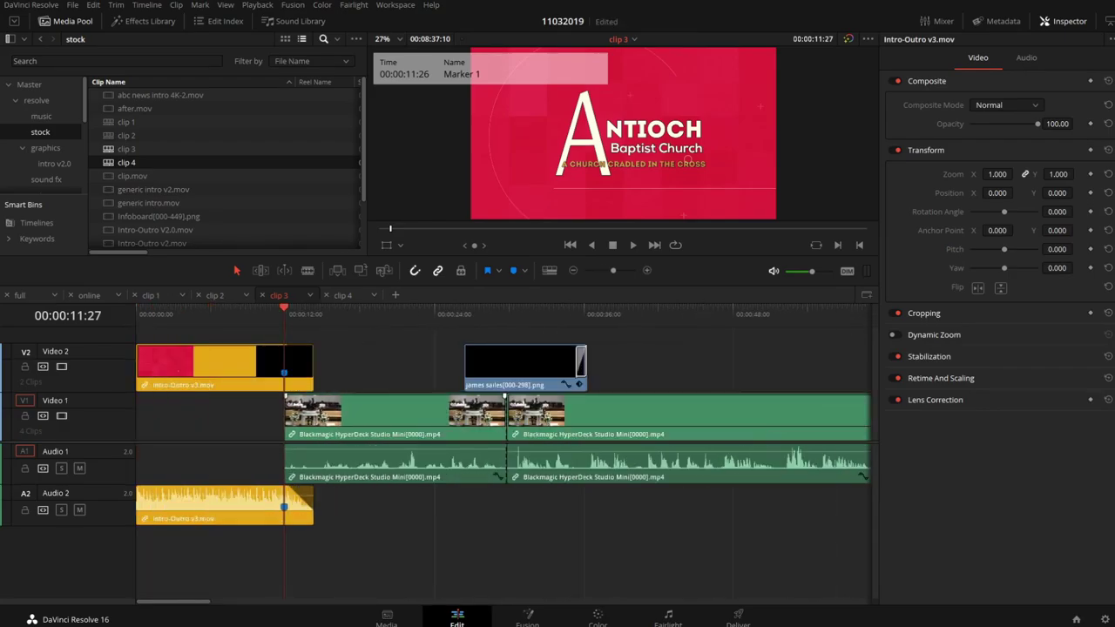
pyautogui.moveTo(286, 447)
pyautogui.mouseDown()
pyautogui.moveTo(310, 446)
pyautogui.moveTo(294, 454)
pyautogui.mouseUp()
pyautogui.press('space')
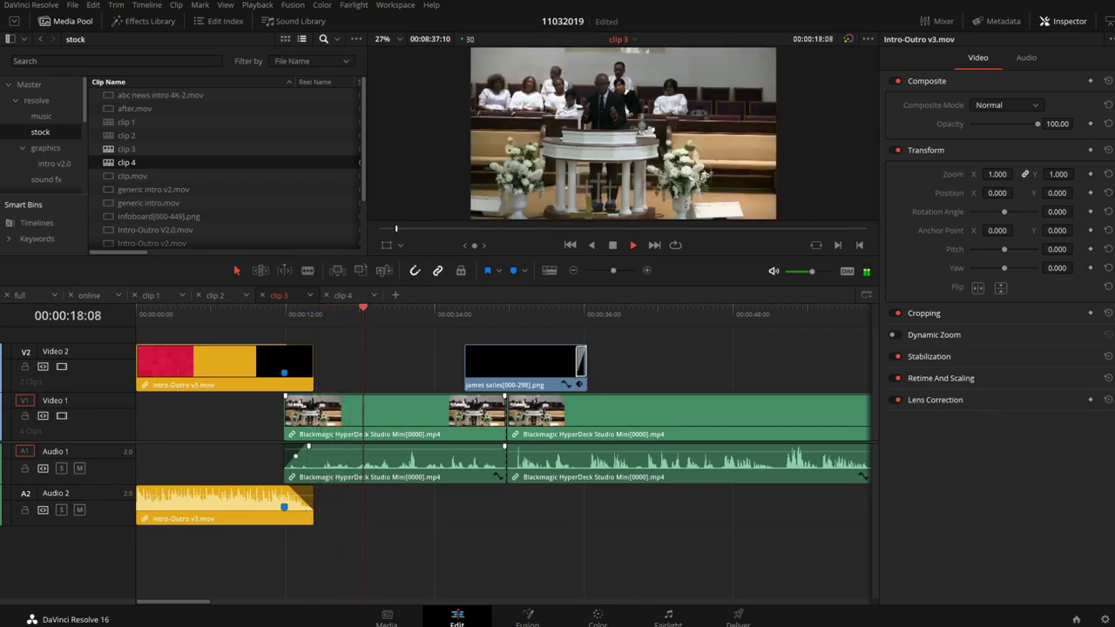
pyautogui.press('space')
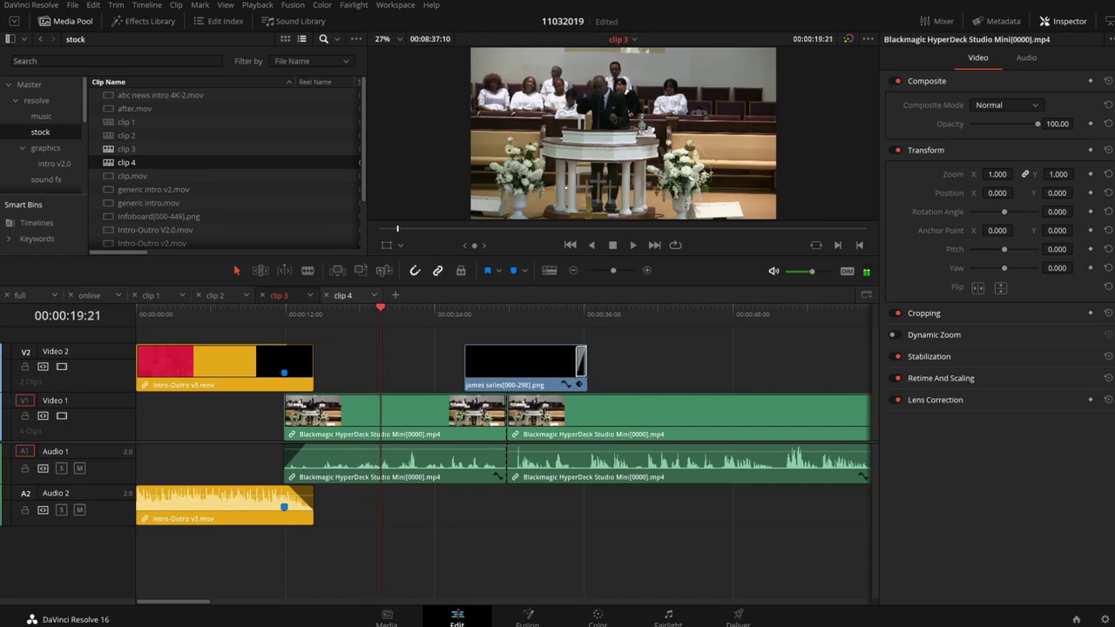
# In the clip 4 timeline, delete the yellow, orange and green segments with their titles, keeping the intro, blue segment and outro.
pyautogui.click(342, 295)
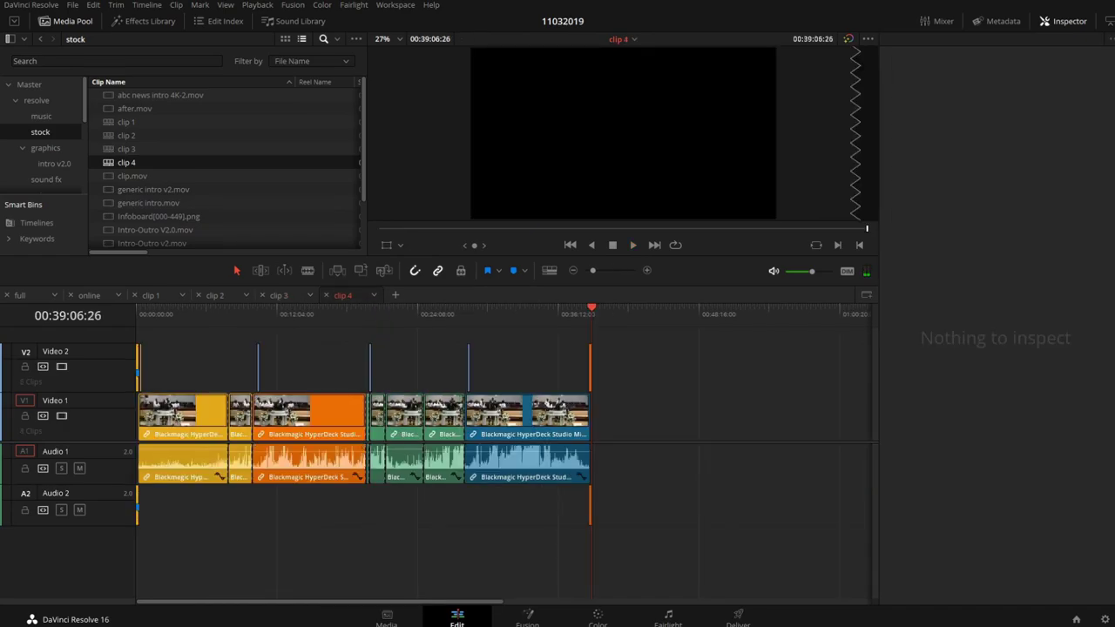
pyautogui.moveTo(448, 362); pyautogui.dragTo(139, 487)
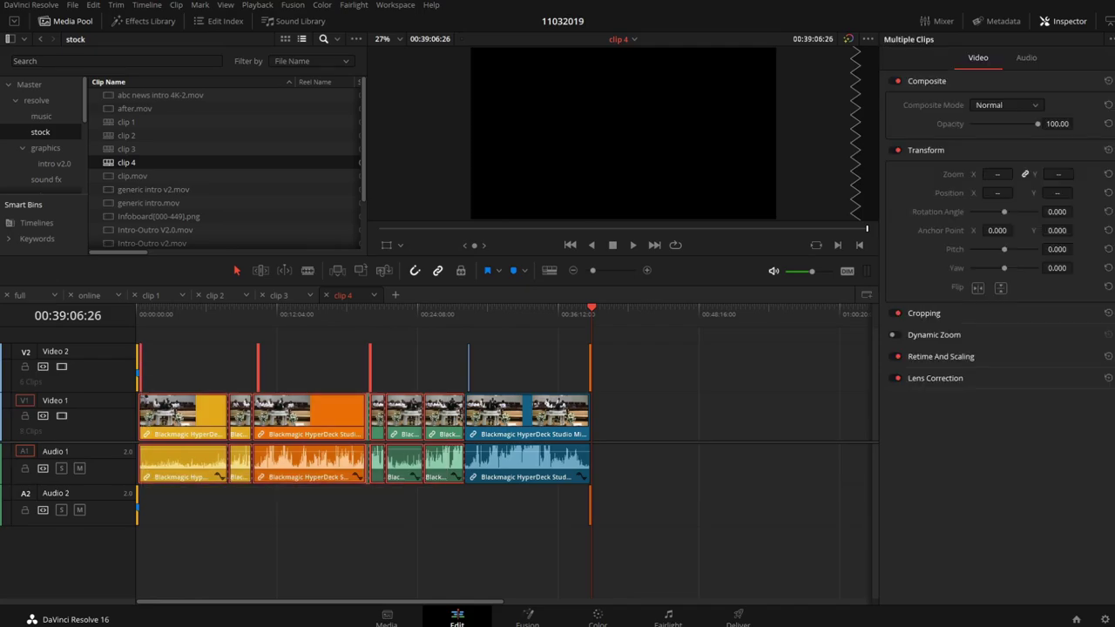
pyautogui.press('Delete')
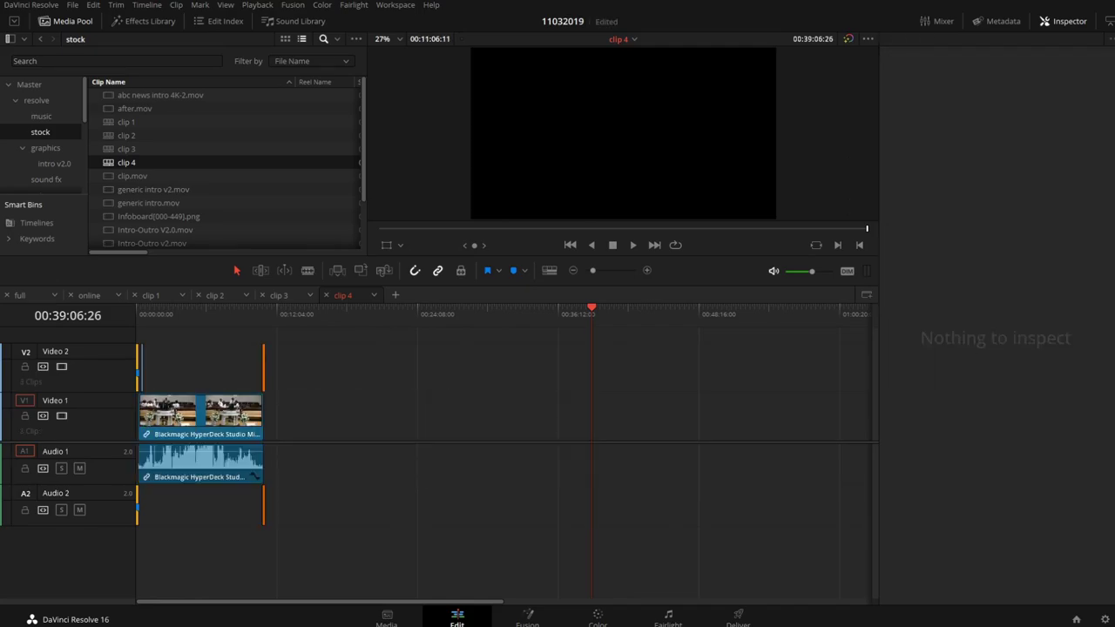
# Play back the transition from the blue segment into the closing outro at the end of clip 4.
pyautogui.press('Up')
pyautogui.click(647, 270)
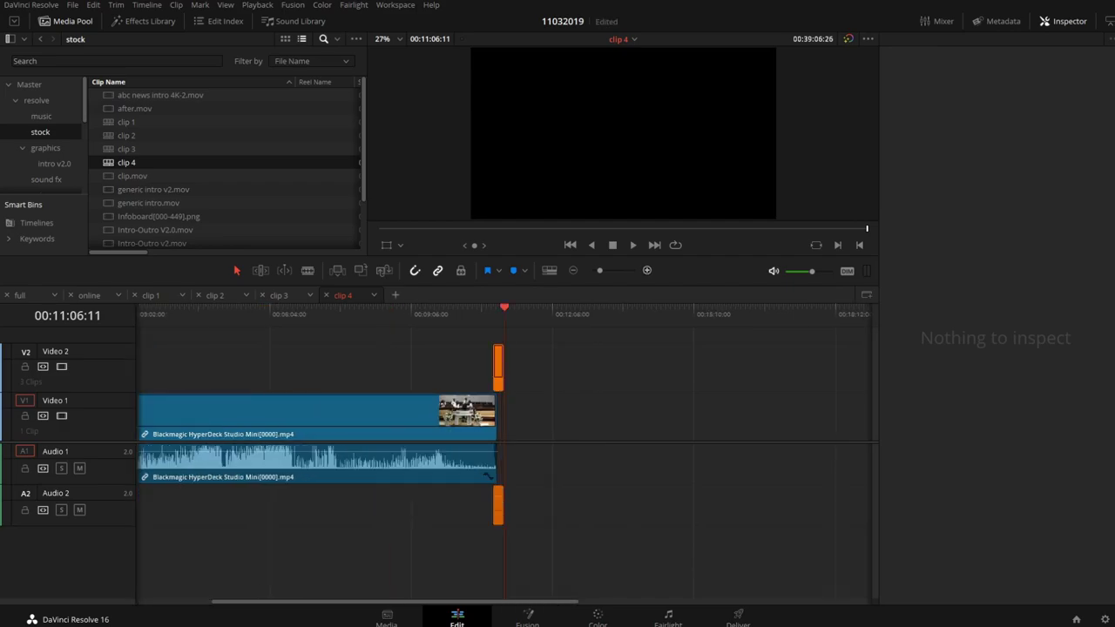
pyautogui.click(646, 270)
pyautogui.press('Up')
pyautogui.press('Up')
pyautogui.press('space')
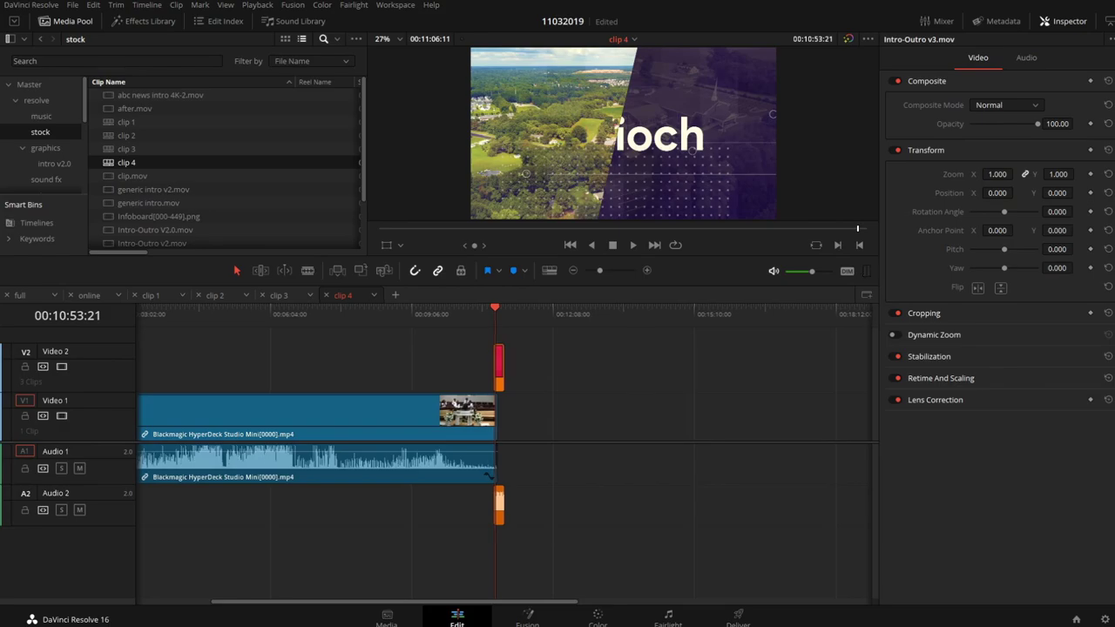
# Add a short audio fade-in at the start of the blue clip, play back its transition from the intro and save the project.
pyautogui.hscroll(-5, 505, 435)
pyautogui.click(145, 311)
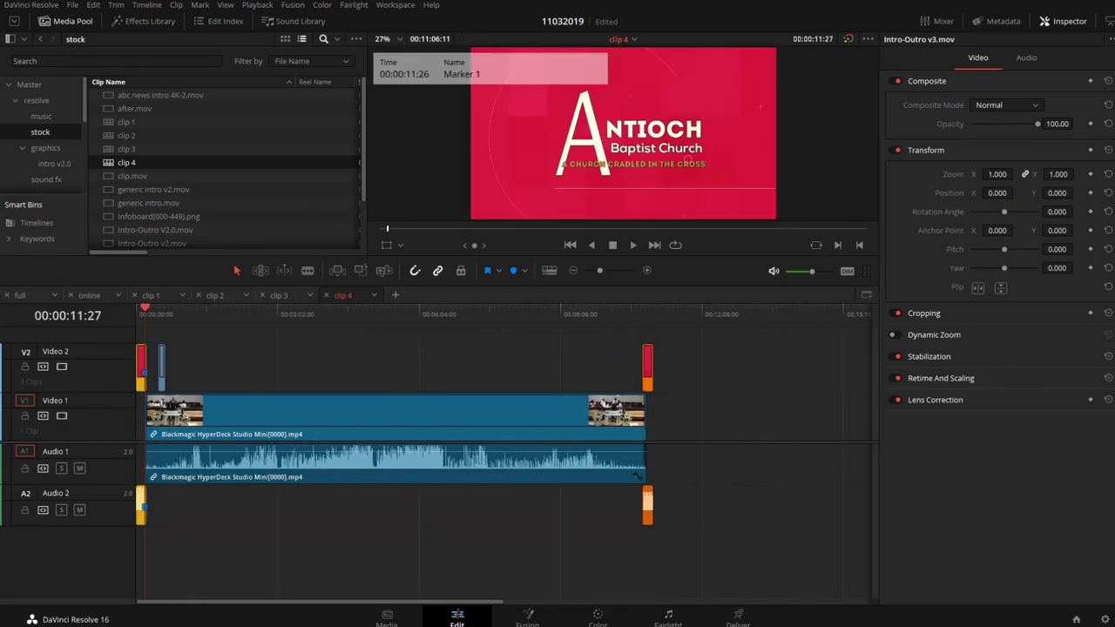
pyautogui.click(647, 271)
pyautogui.click(646, 271)
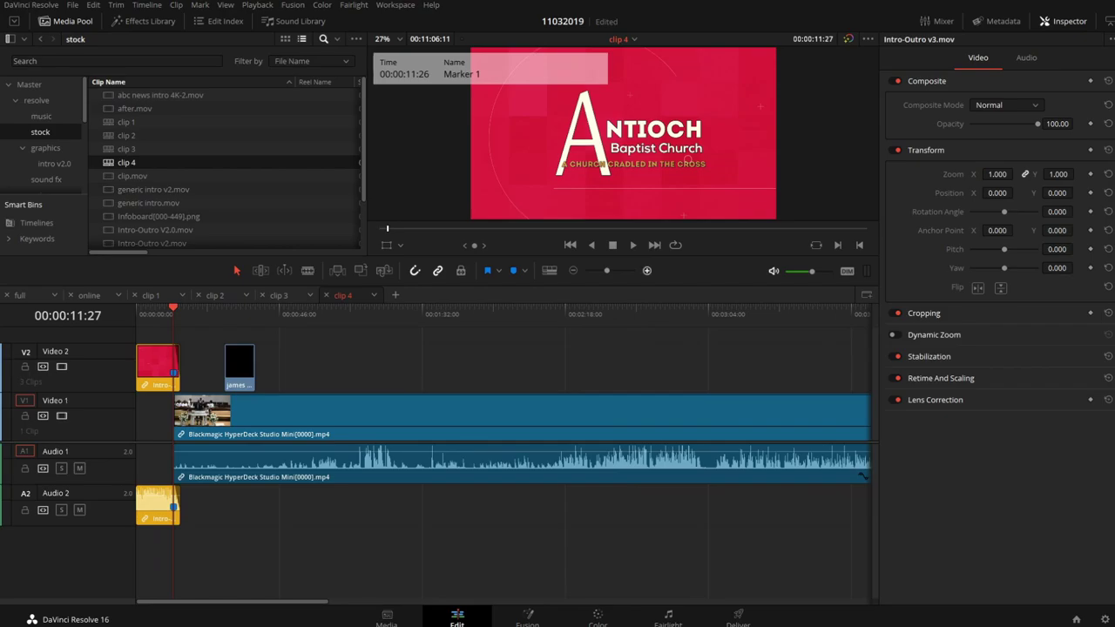
pyautogui.click(646, 271)
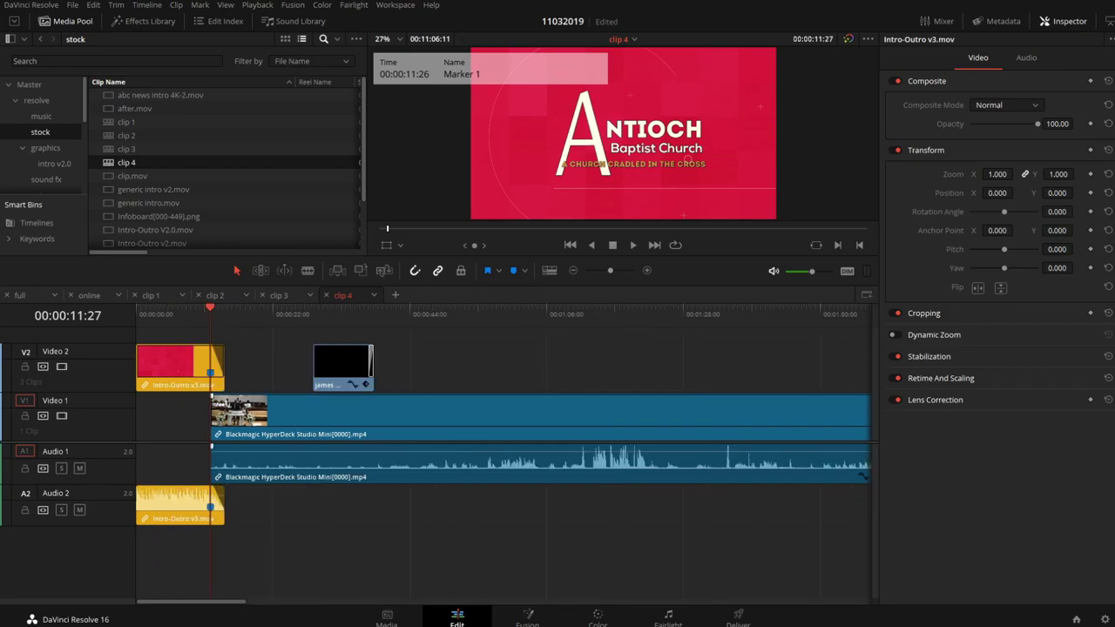
pyautogui.moveTo(212, 453); pyautogui.dragTo(220, 449)
pyautogui.press('space')
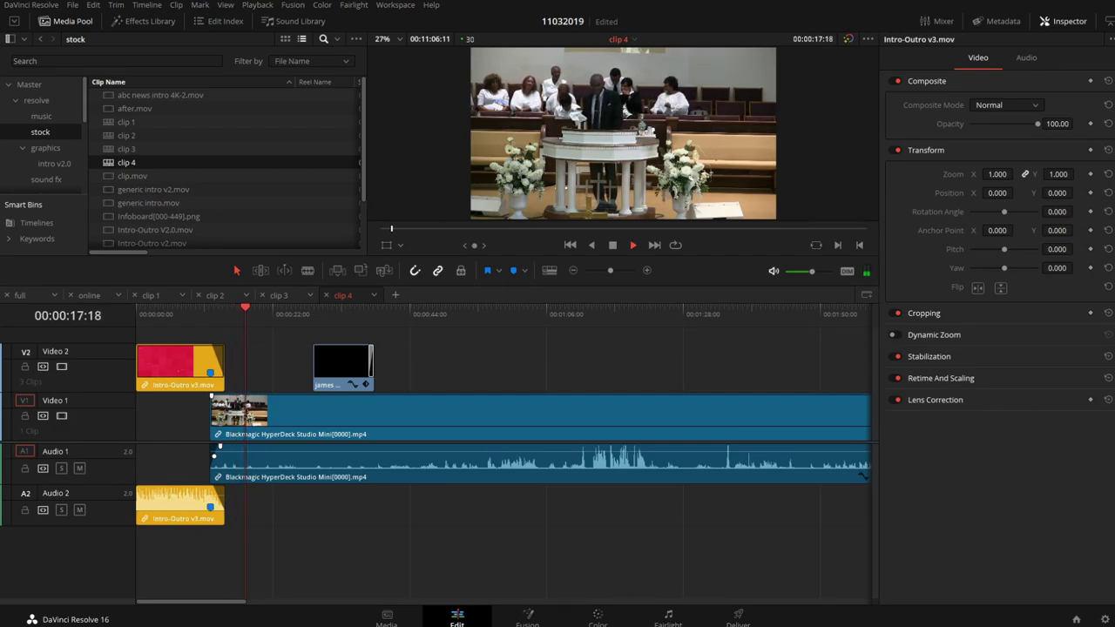
pyautogui.press('space')
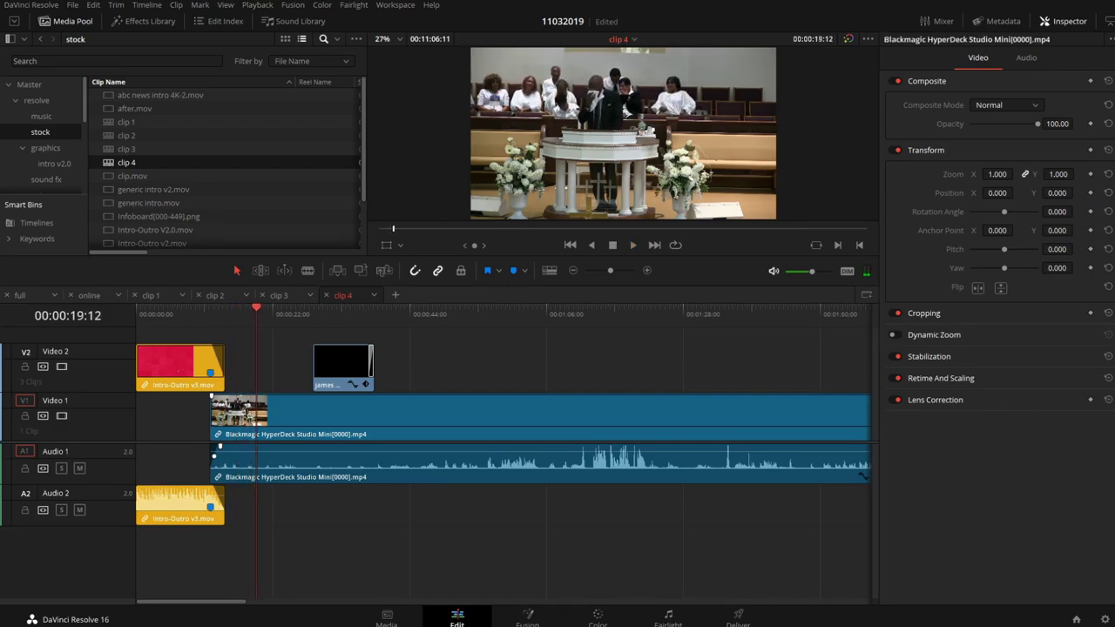
pyautogui.hotkey('ctrl', 's')
# Open the Deliver page and choose the full timeline for rendering.
pyautogui.click(89, 295)
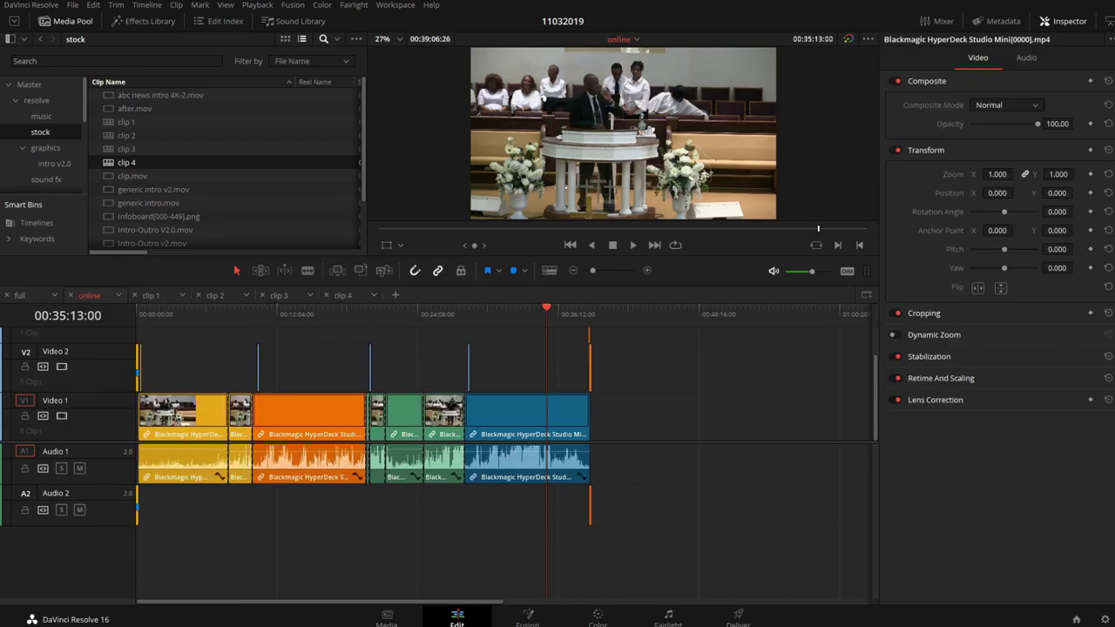
pyautogui.click(738, 617)
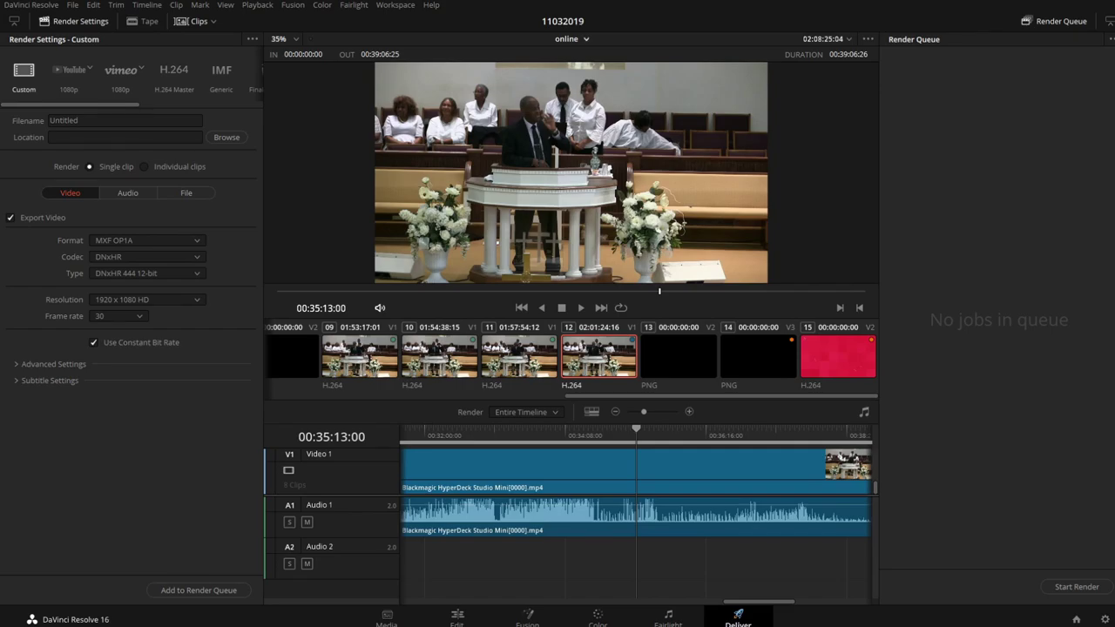
pyautogui.click(572, 39)
pyautogui.click(583, 56)
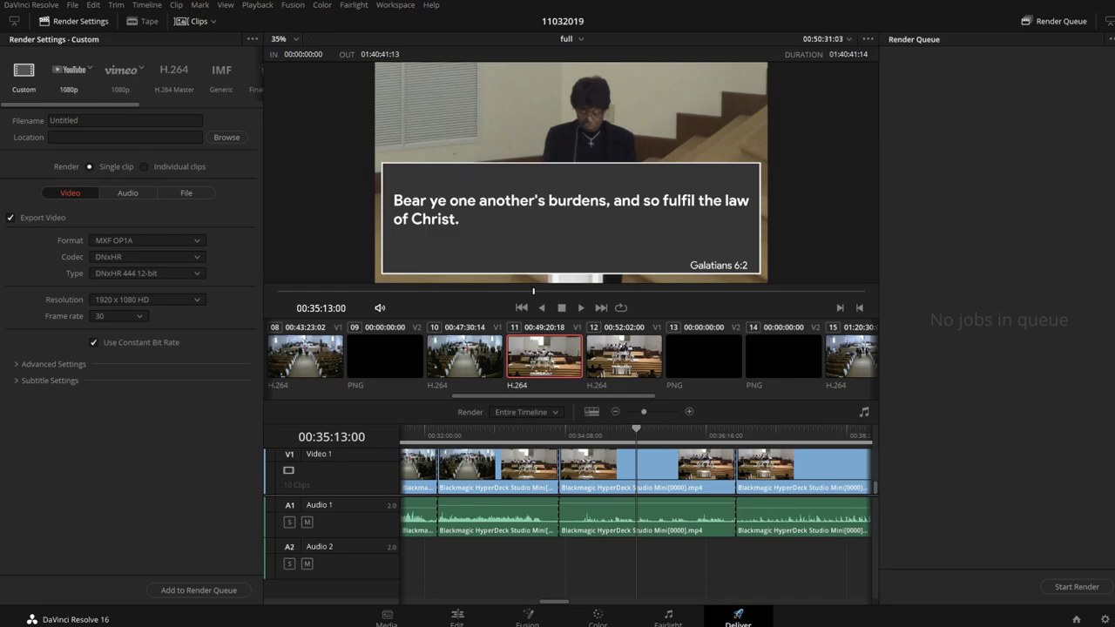
# Queue the full timeline for rendering with the YouTube 1080p preset, filename full_11032019 and location e:\.
pyautogui.click(69, 70)
pyautogui.click(64, 120)
pyautogui.doubleClick(64, 120)
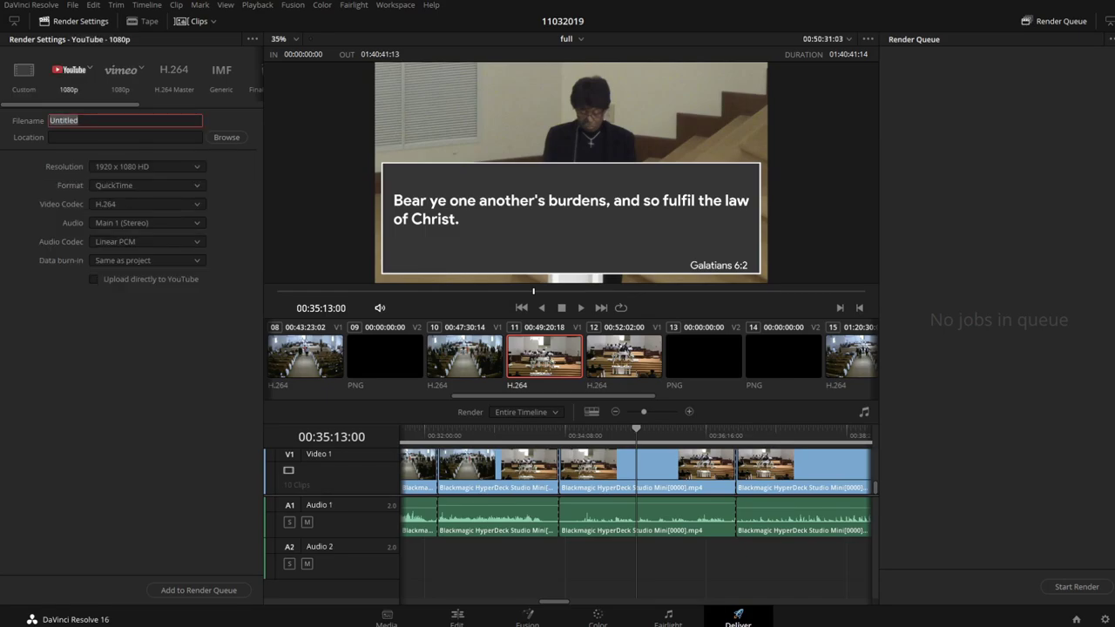
pyautogui.write('full_11032019')
pyautogui.press('Tab')
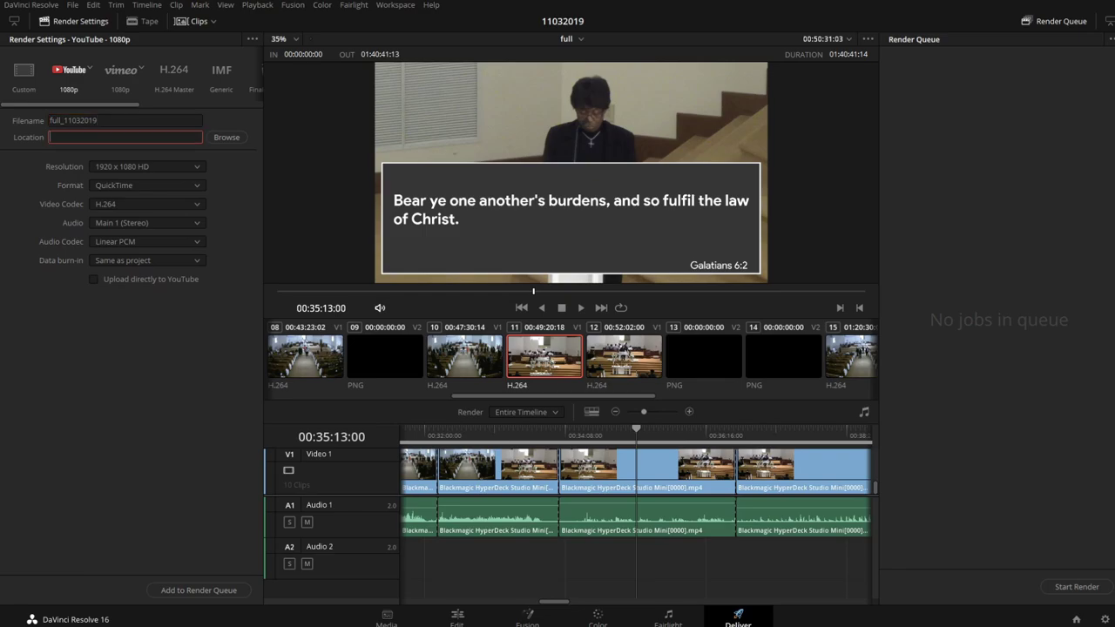
pyautogui.write('e:\\')
pyautogui.click(199, 589)
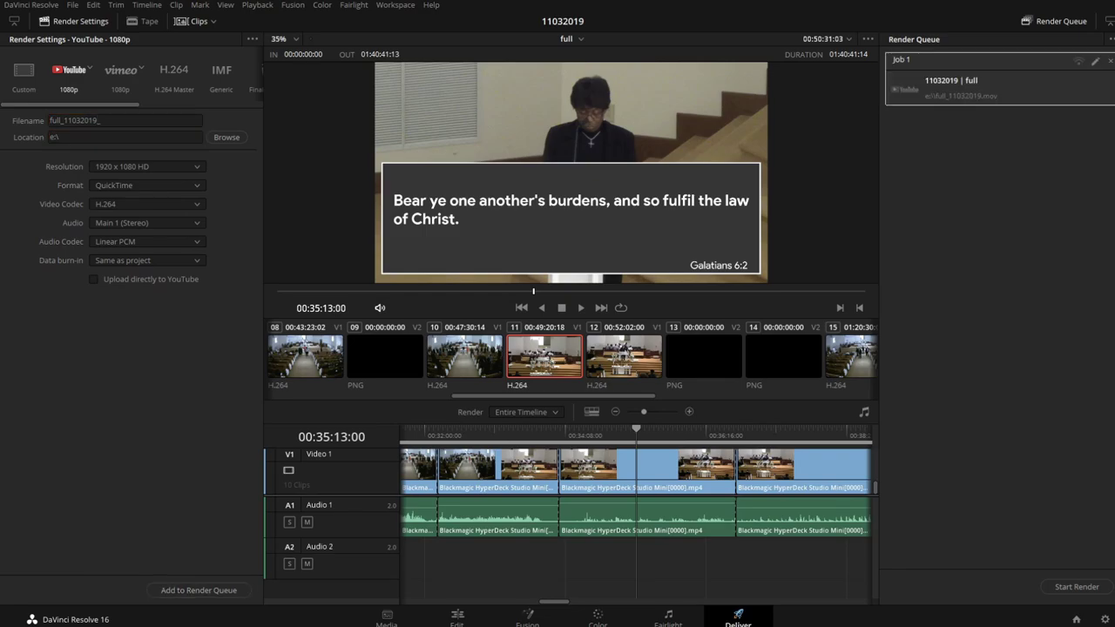
# Add the clip 1 timeline to the render queue with the filename clip1_11032019.
pyautogui.click(581, 39)
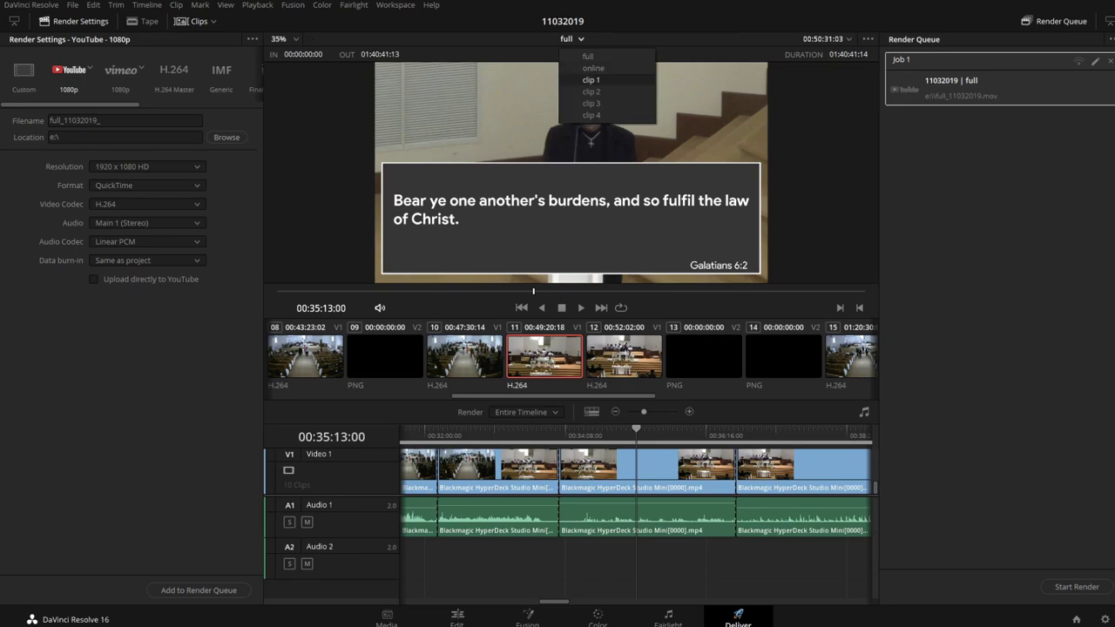
pyautogui.click(592, 81)
pyautogui.click(103, 121)
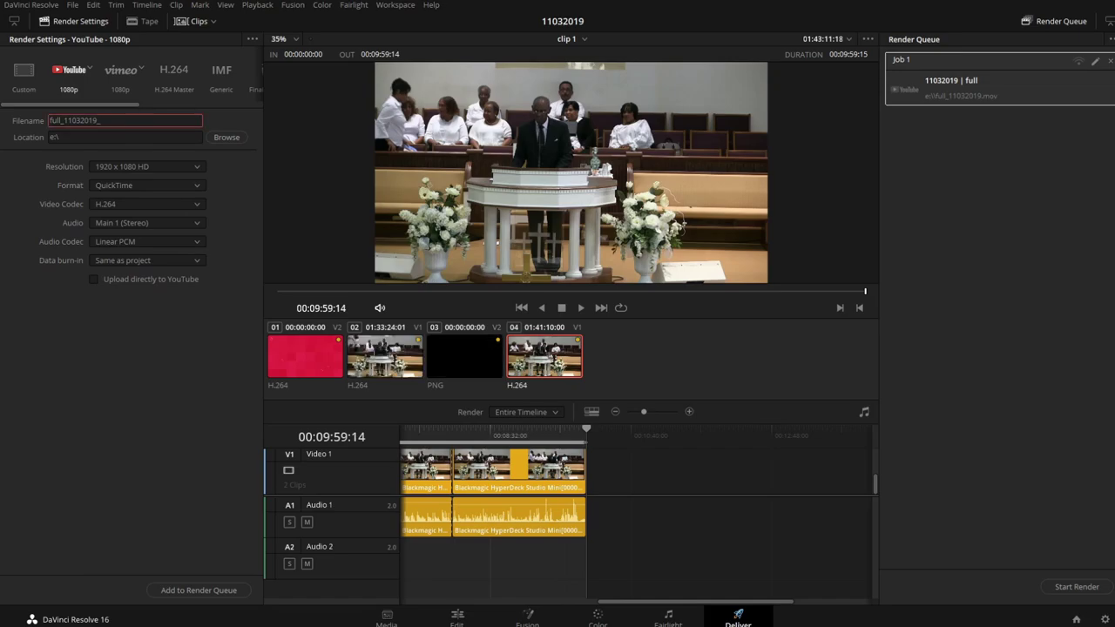
pyautogui.press('BackSpace')
pyautogui.press('BackSpace')
pyautogui.press('BackSpace')
pyautogui.press('BackSpace')
pyautogui.write('clip1')
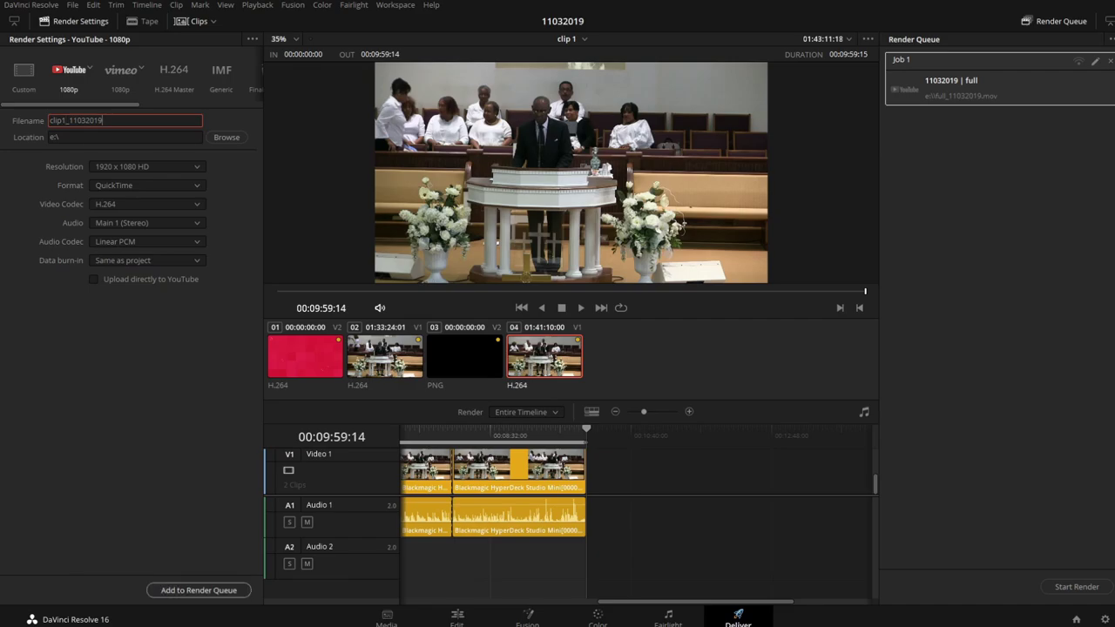
pyautogui.click(198, 589)
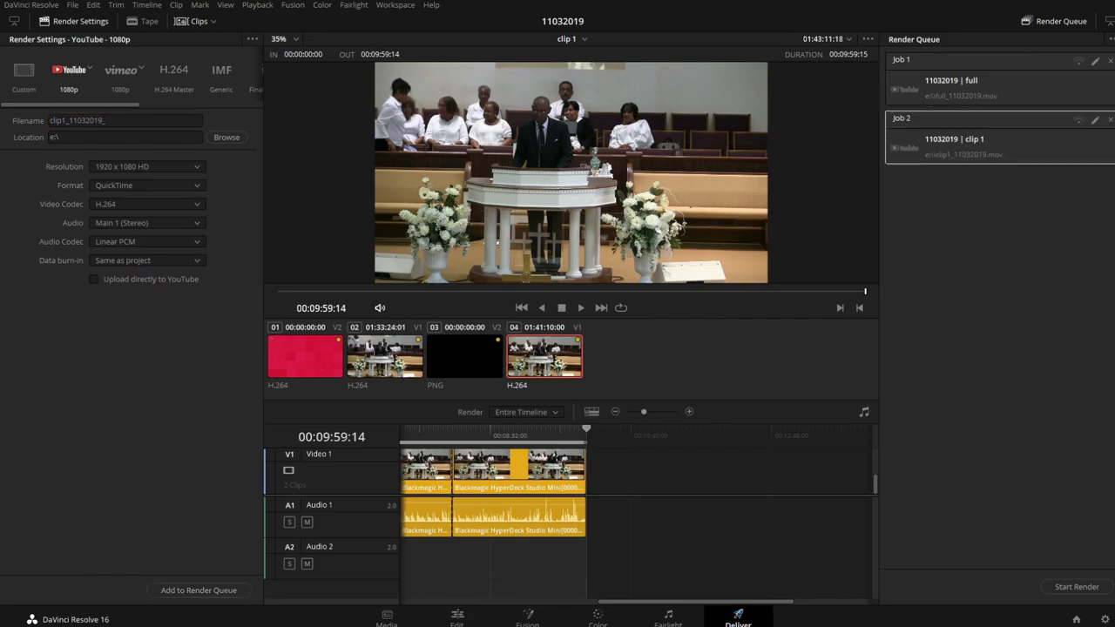
# Add the clip 2 timeline to the render queue with the filename clip2_11032019_.
pyautogui.click(583, 39)
pyautogui.click(590, 91)
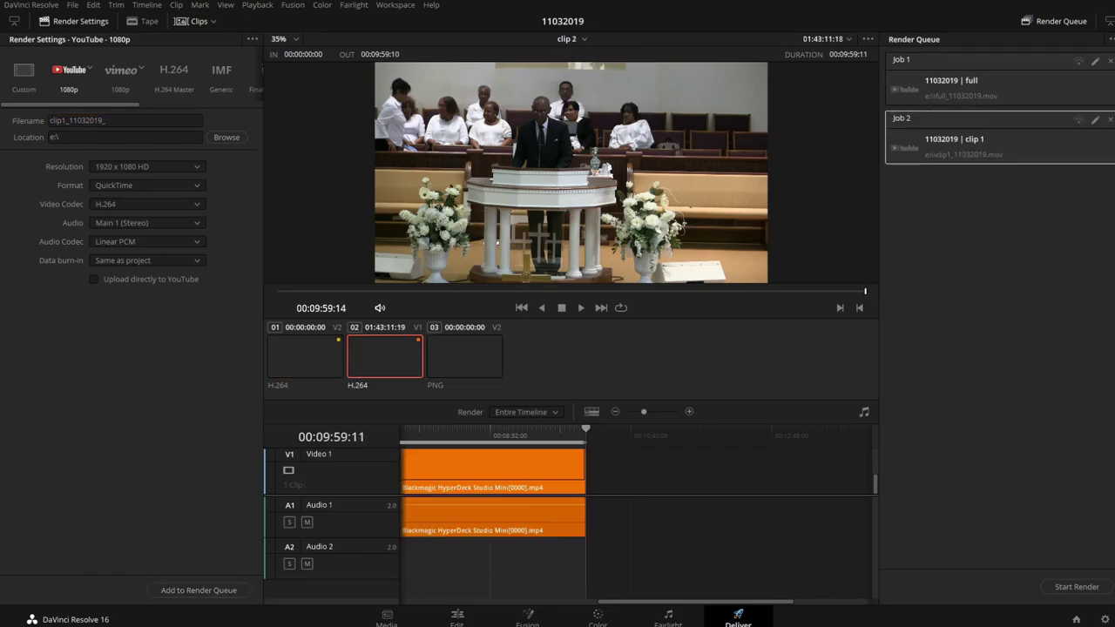
pyautogui.click(68, 121)
pyautogui.press('BackSpace')
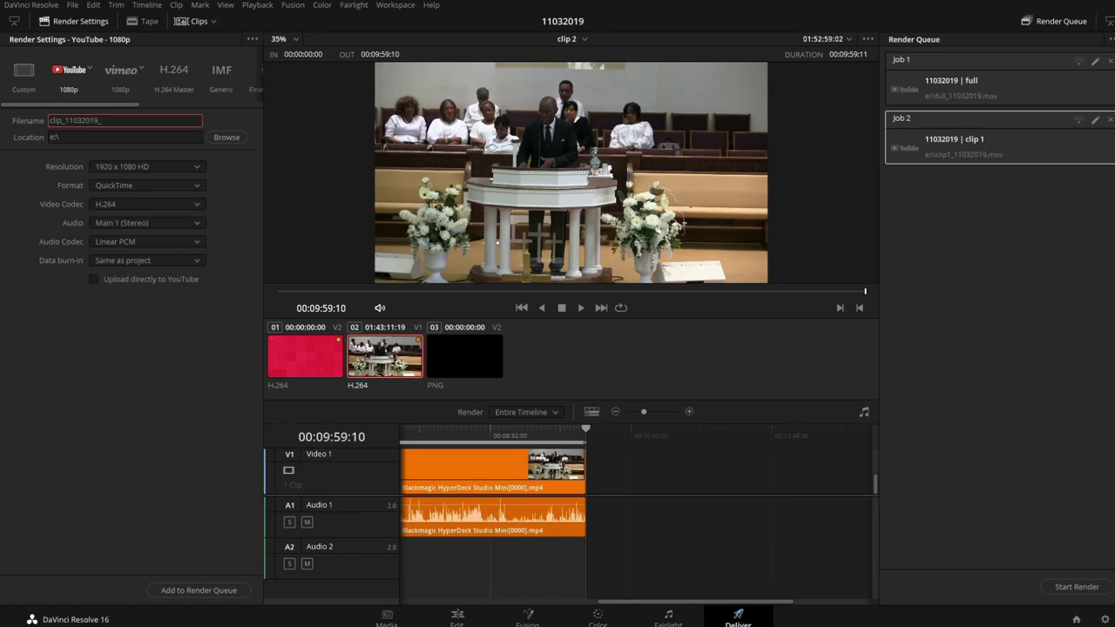
pyautogui.write('2')
pyautogui.click(198, 590)
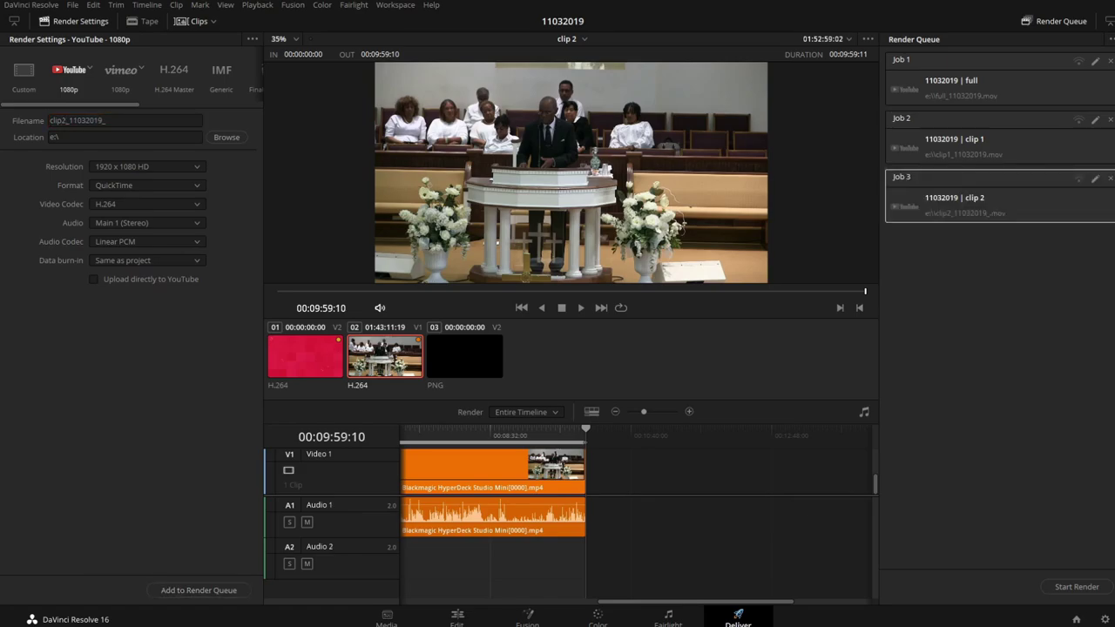
# Add the clip 3 timeline to the render queue with the filename clip3_11032019_.
pyautogui.click(571, 39)
pyautogui.click(588, 103)
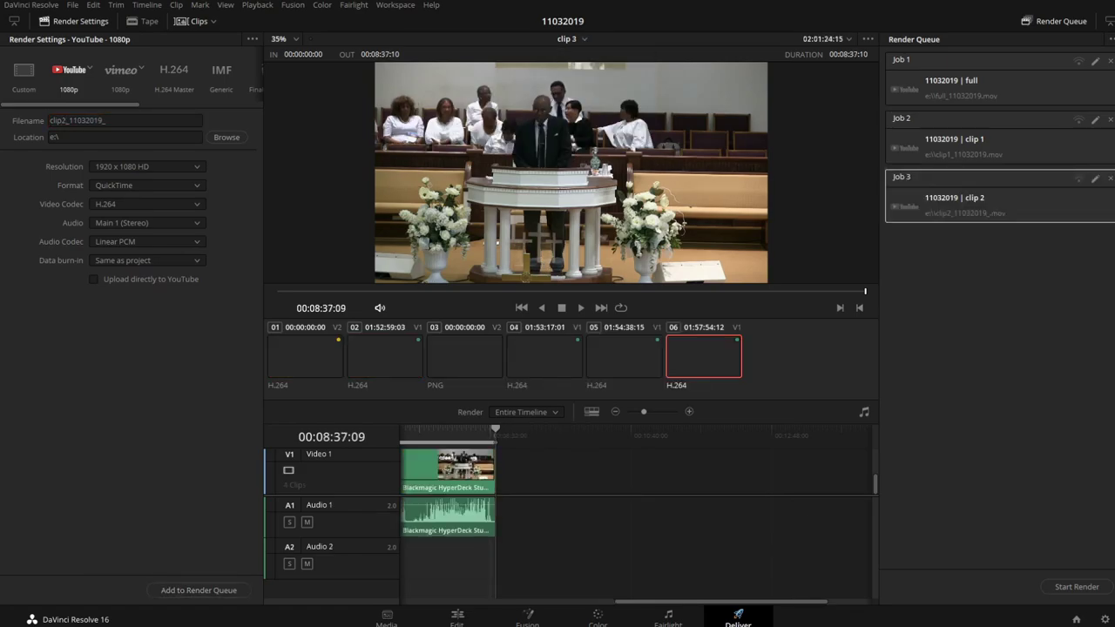
pyautogui.click(66, 121)
pyautogui.press('BackSpace')
pyautogui.write('3')
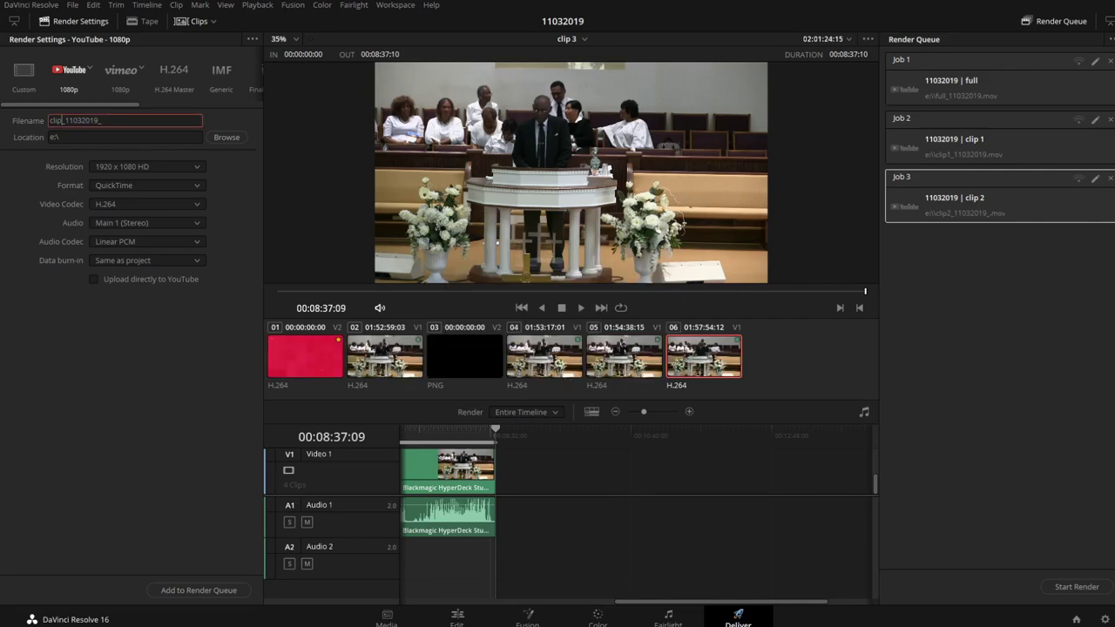
pyautogui.click(199, 589)
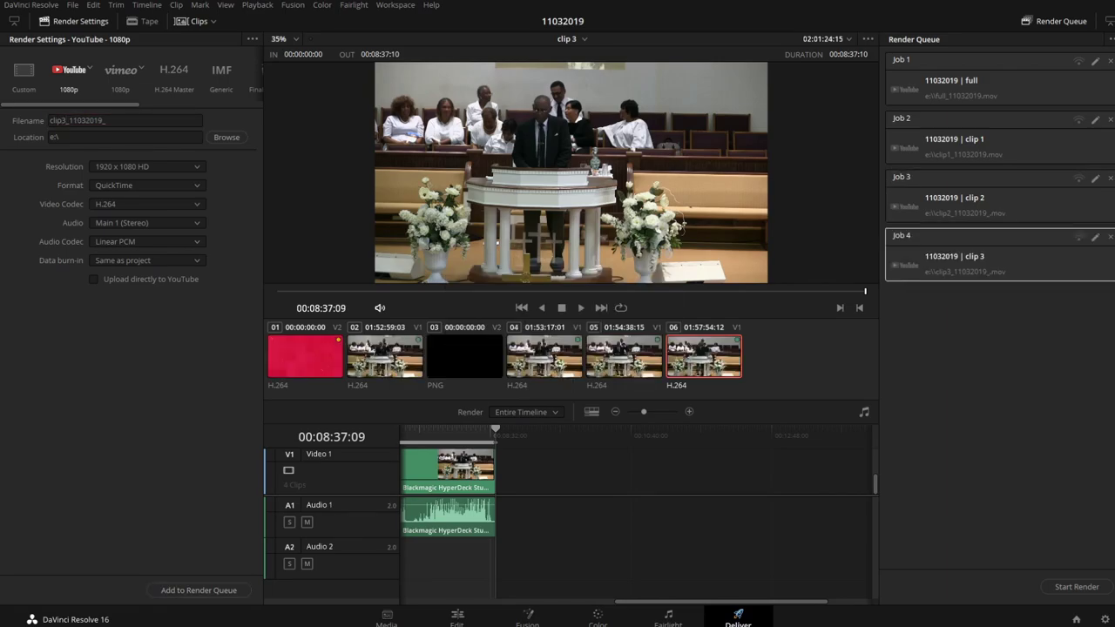
# Add the clip 4 timeline to the render queue with the filename clip4_11032019_.
pyautogui.click(570, 38)
pyautogui.click(588, 115)
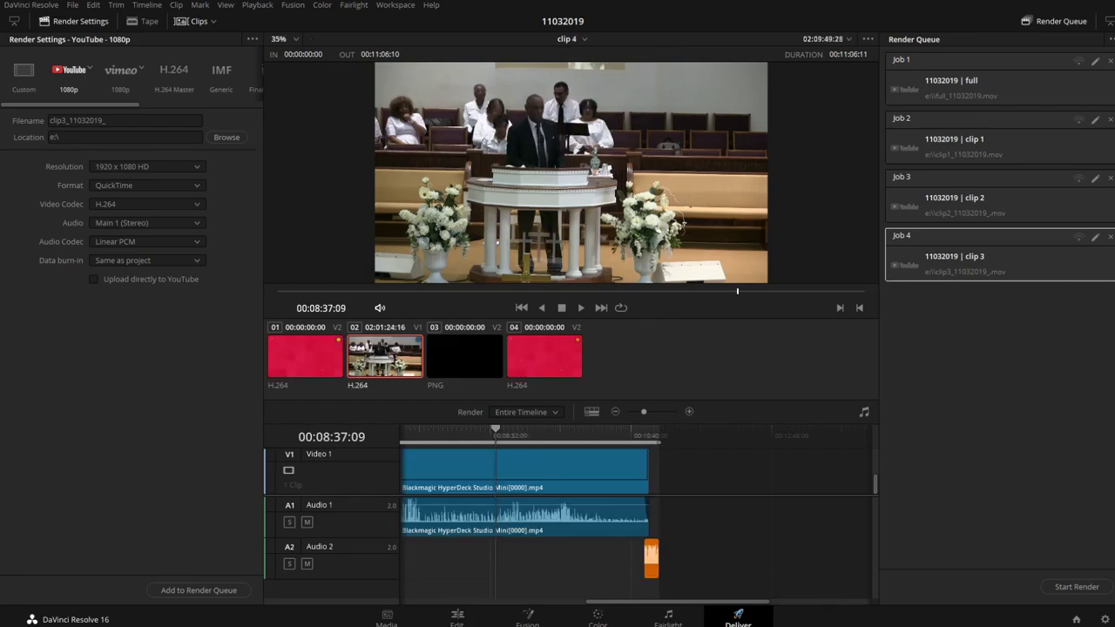
pyautogui.click(67, 121)
pyautogui.press('BackSpace')
pyautogui.write('4')
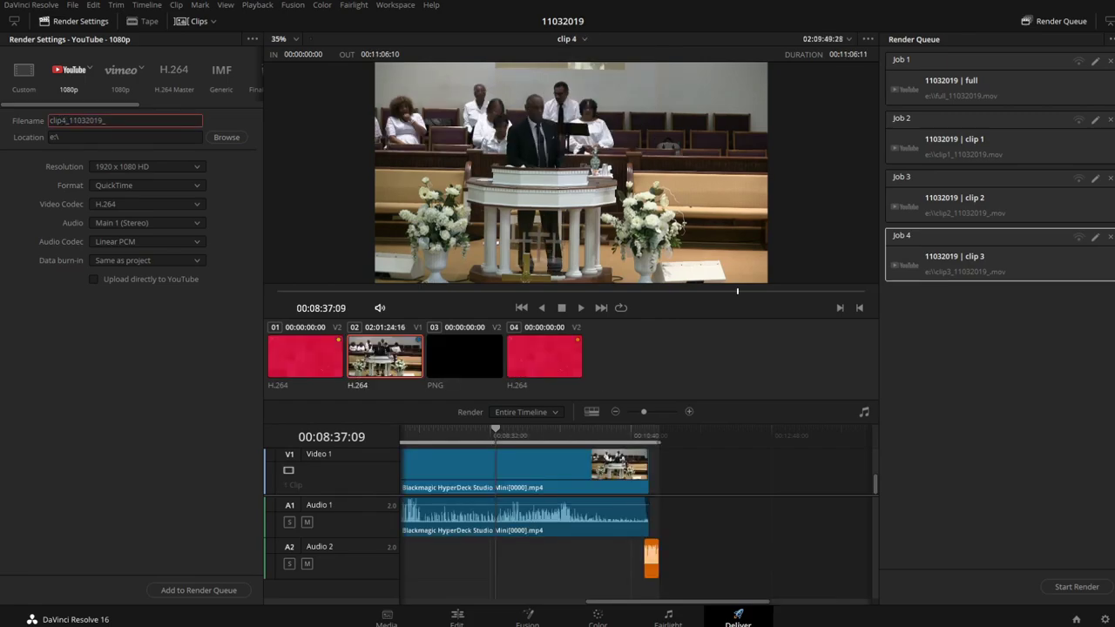
pyautogui.click(199, 590)
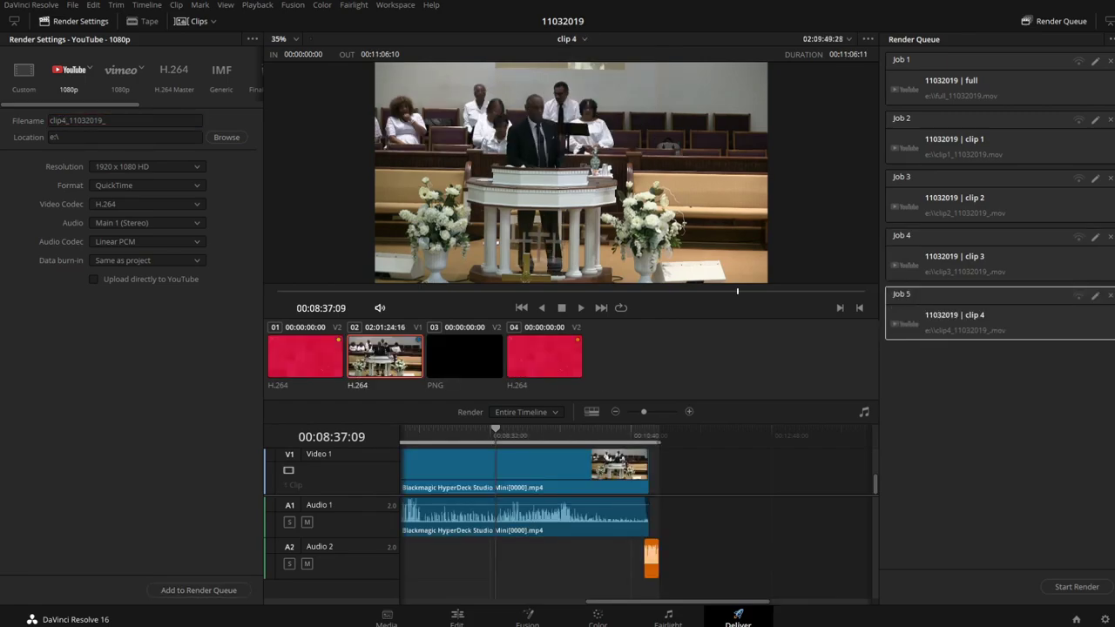
# Choose the online timeline for rendering with the Audio Only preset and name the file podcast_11032019.
pyautogui.click(584, 39)
pyautogui.click(588, 67)
pyautogui.hscroll(5, 131, 74)
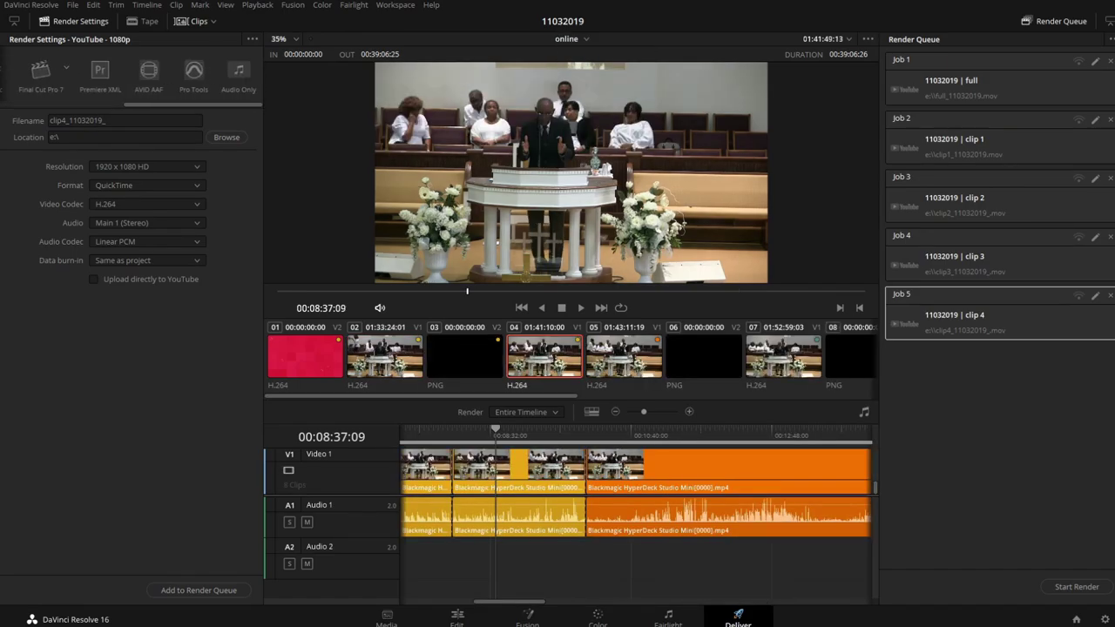
pyautogui.click(238, 70)
pyautogui.click(108, 121)
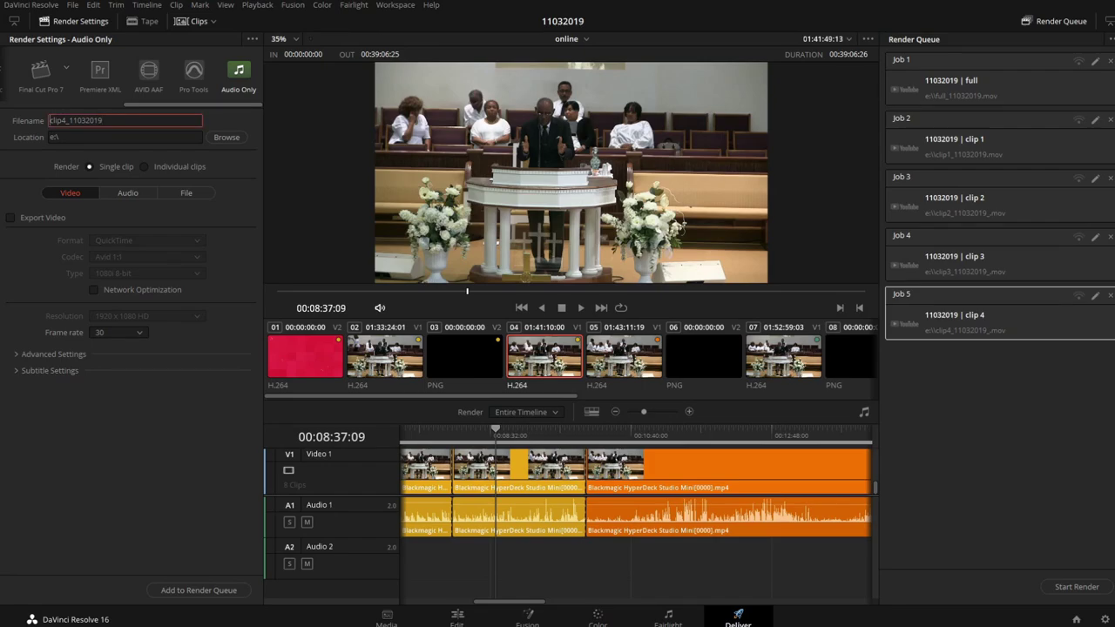
pyautogui.press('BackSpace')
pyautogui.press('BackSpace')
pyautogui.press('BackSpace')
pyautogui.write('podcast')
pyautogui.press('Delete')
pyautogui.press('Delete')
# Set the podcast's audio export format to MP4 with the AAC codec and add it to the render queue.
pyautogui.click(128, 192)
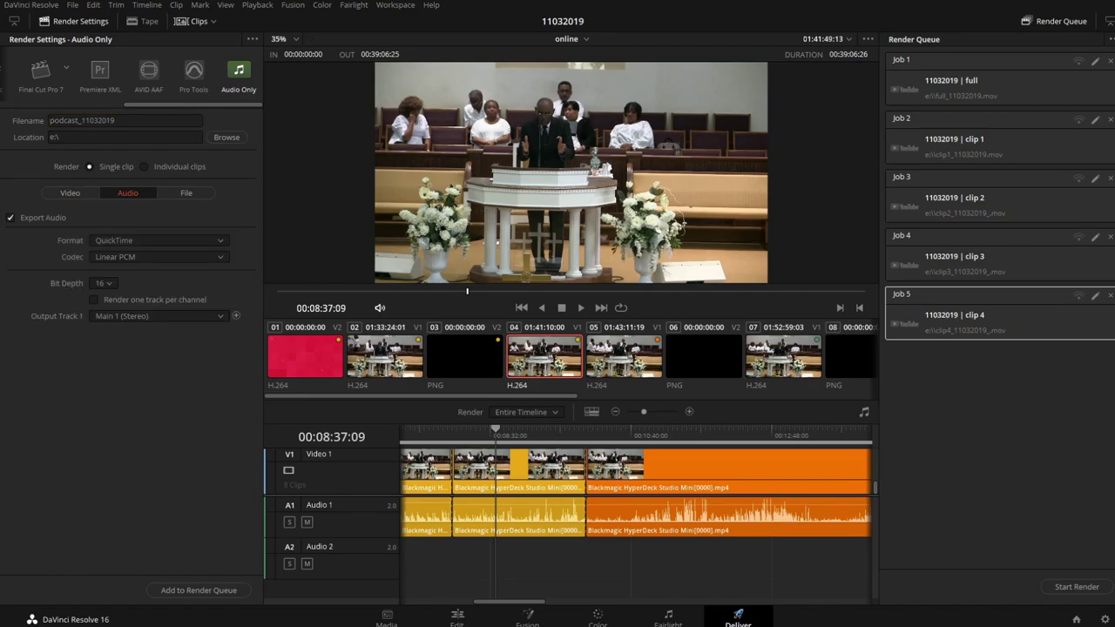
pyautogui.click(159, 240)
pyautogui.click(131, 282)
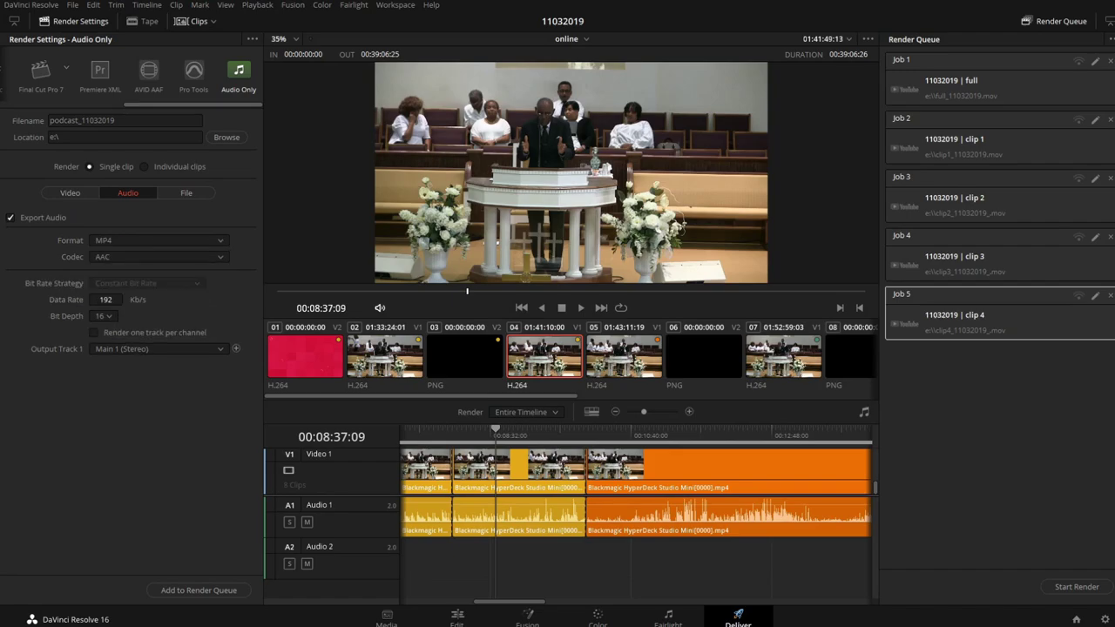
pyautogui.click(159, 257)
pyautogui.click(156, 270)
pyautogui.doubleClick(105, 300)
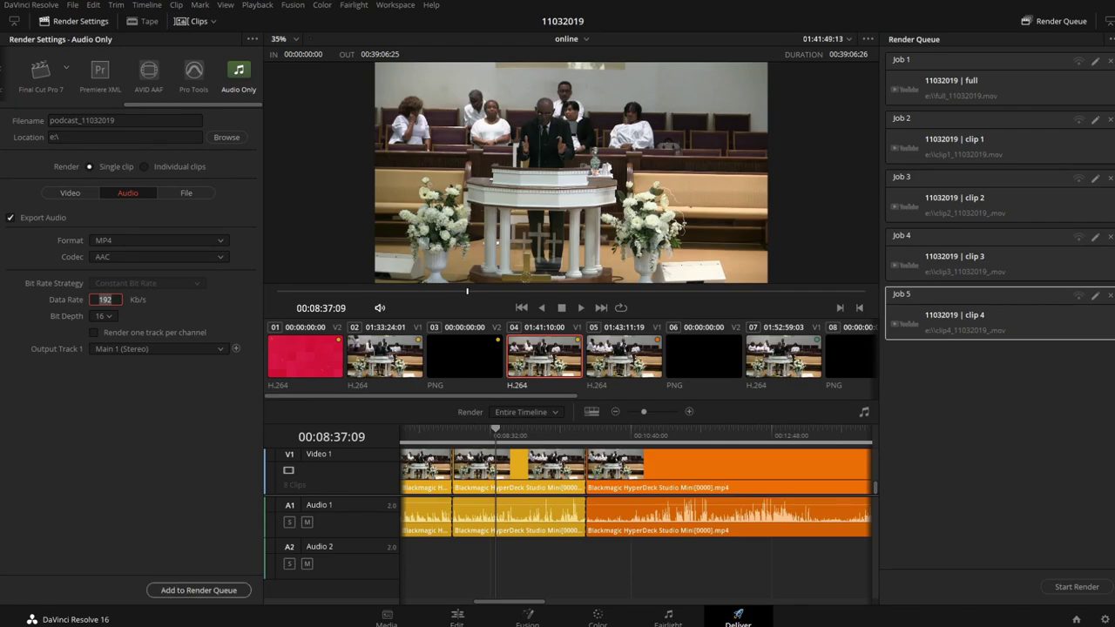
pyautogui.click(198, 589)
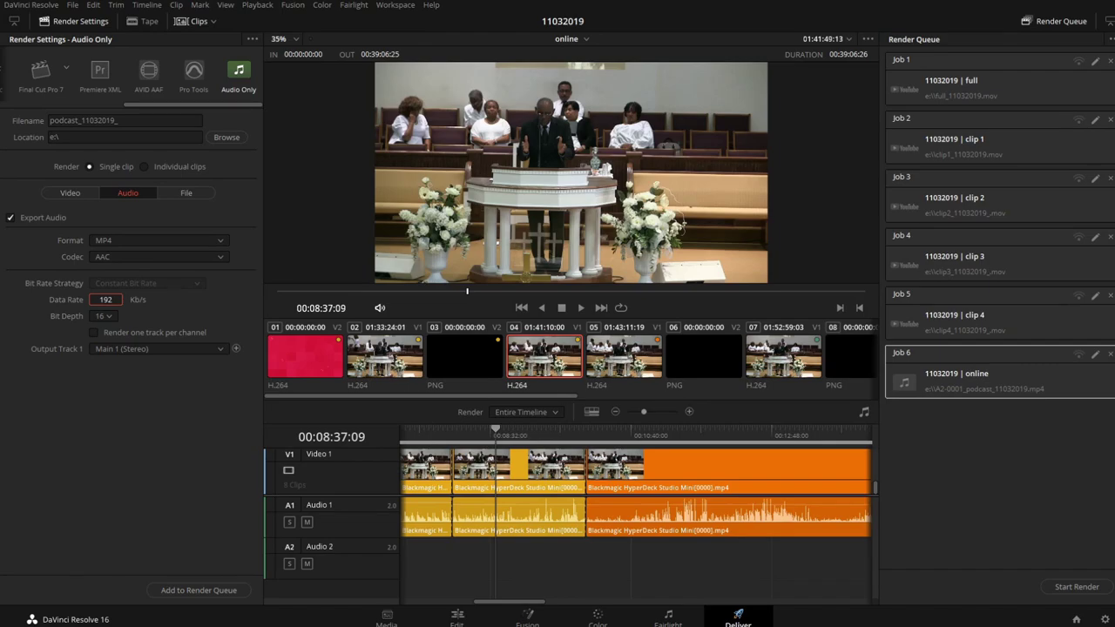
# Select the four clip jobs and the podcast job in the render queue, excluding the full service, and start rendering them.
pyautogui.click(1000, 139)
pyautogui.keyDown('shift'); pyautogui.click(999, 315); pyautogui.keyUp('shift')
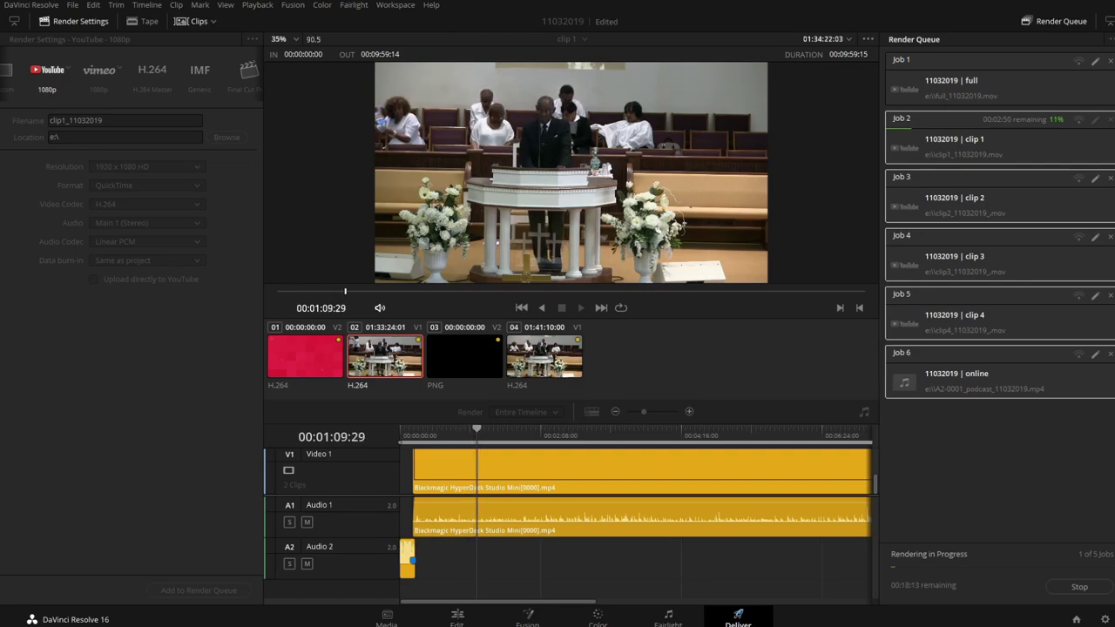
# Switch to Chrome and open the Sermon Details spreadsheet in Zoho Sheet.
pyautogui.press('super')
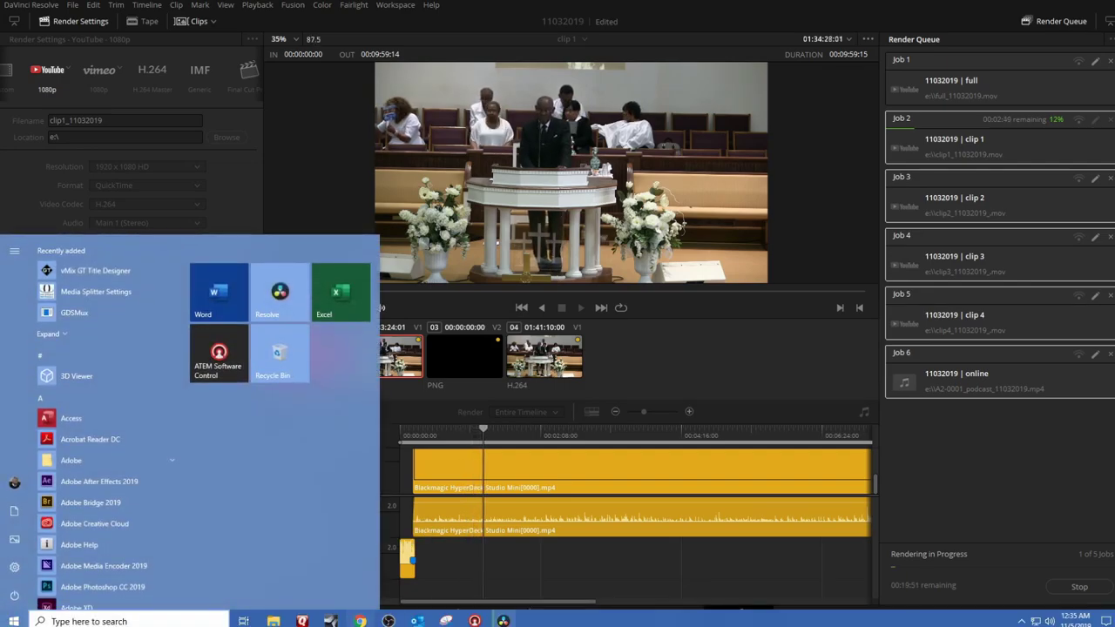
pyautogui.press('super')
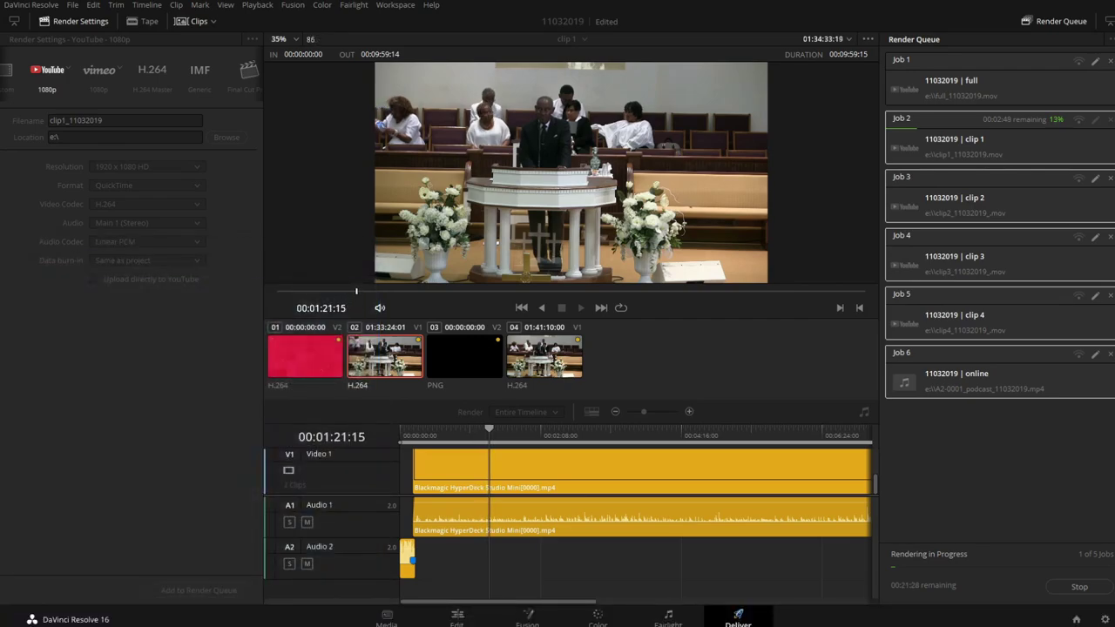
pyautogui.click(361, 621)
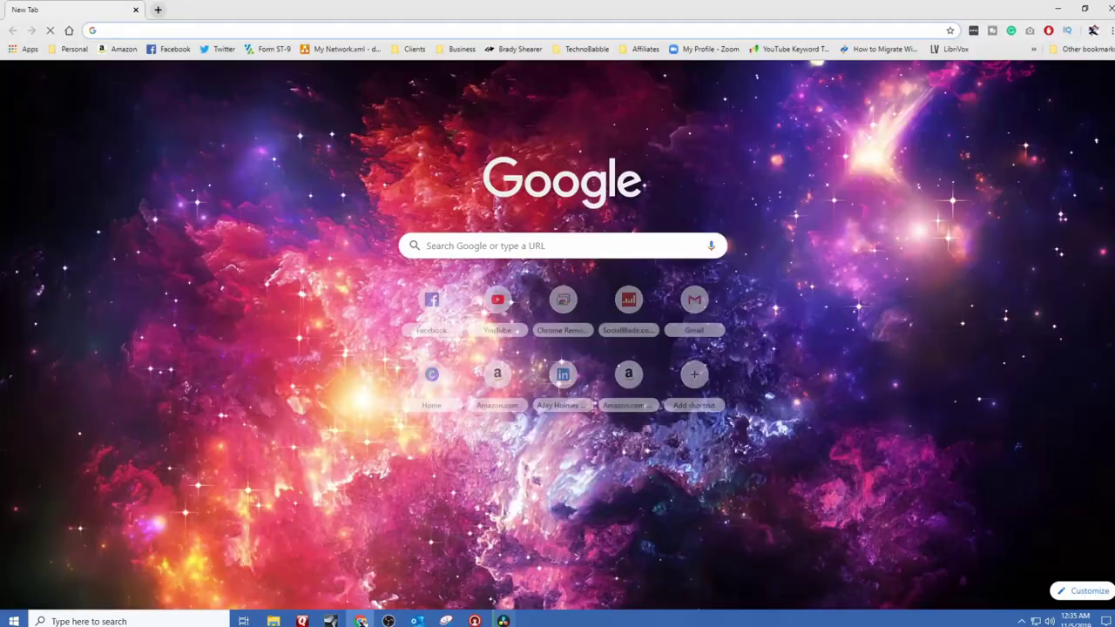
pyautogui.click(360, 621)
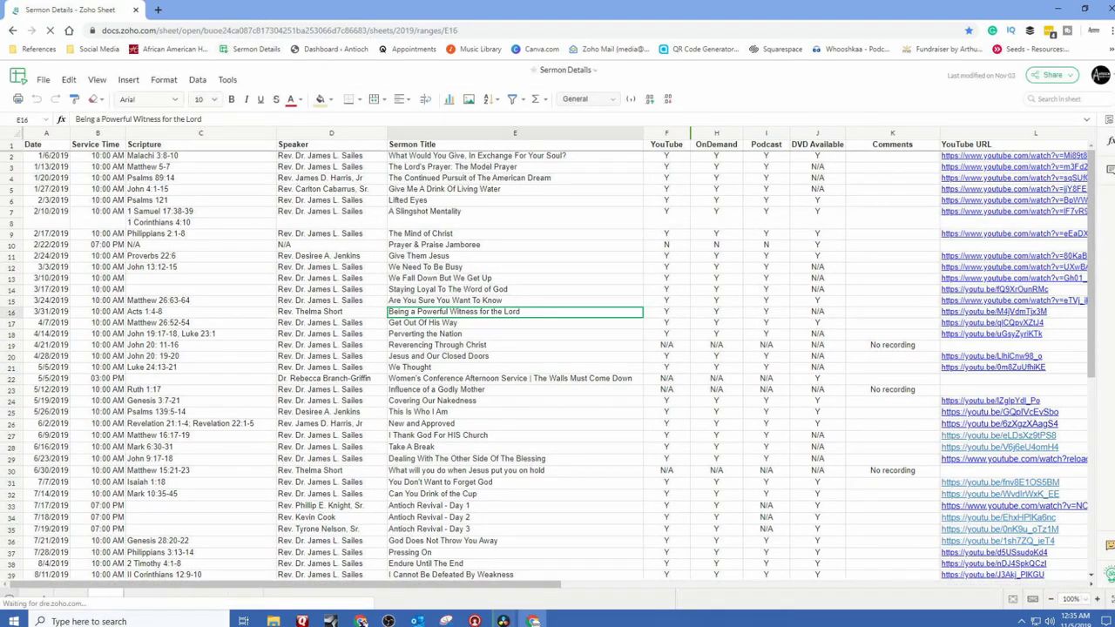
# Copy the sermon title of the 11/3/2019 service from the 2019 sheet.
pyautogui.scroll(-5, 547, 366)
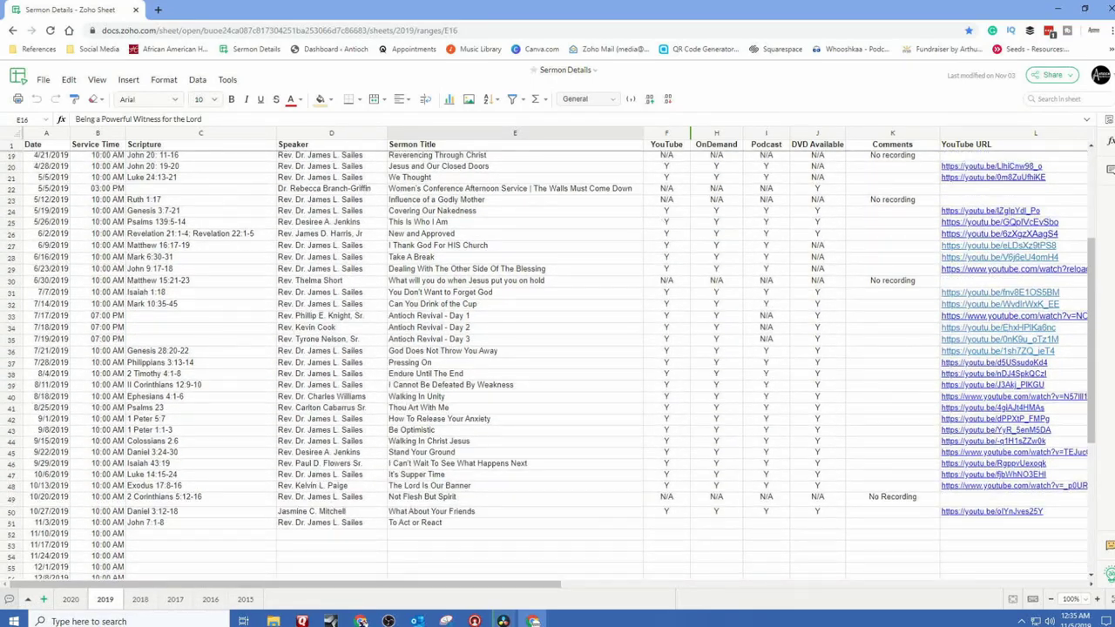
pyautogui.scroll(-3, 548, 366)
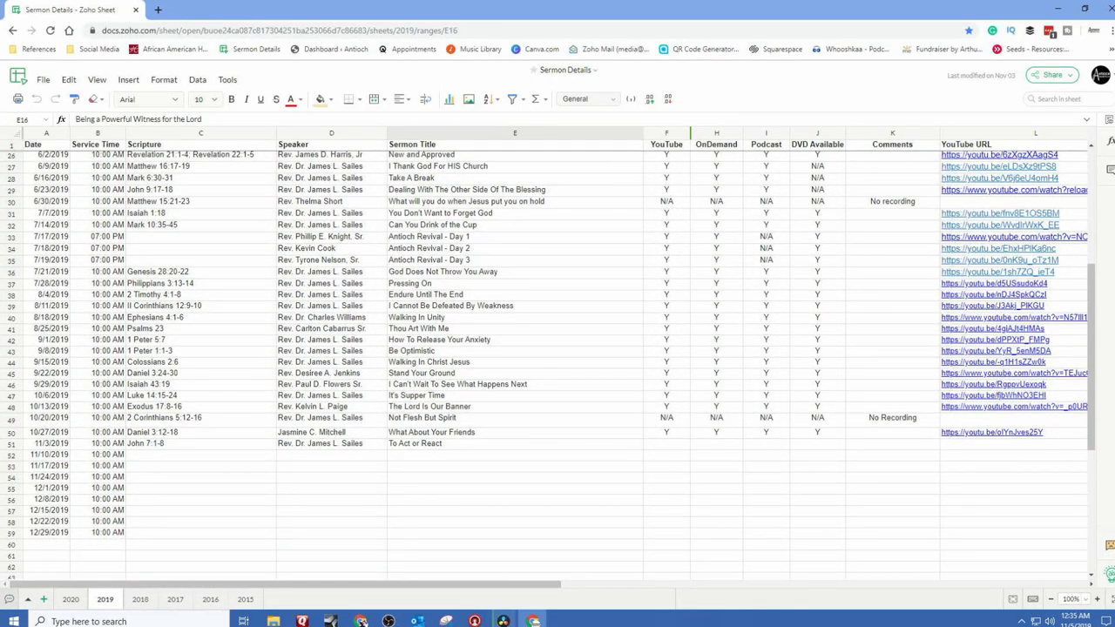
pyautogui.click(515, 444)
pyautogui.hotkey('ctrl', 'c')
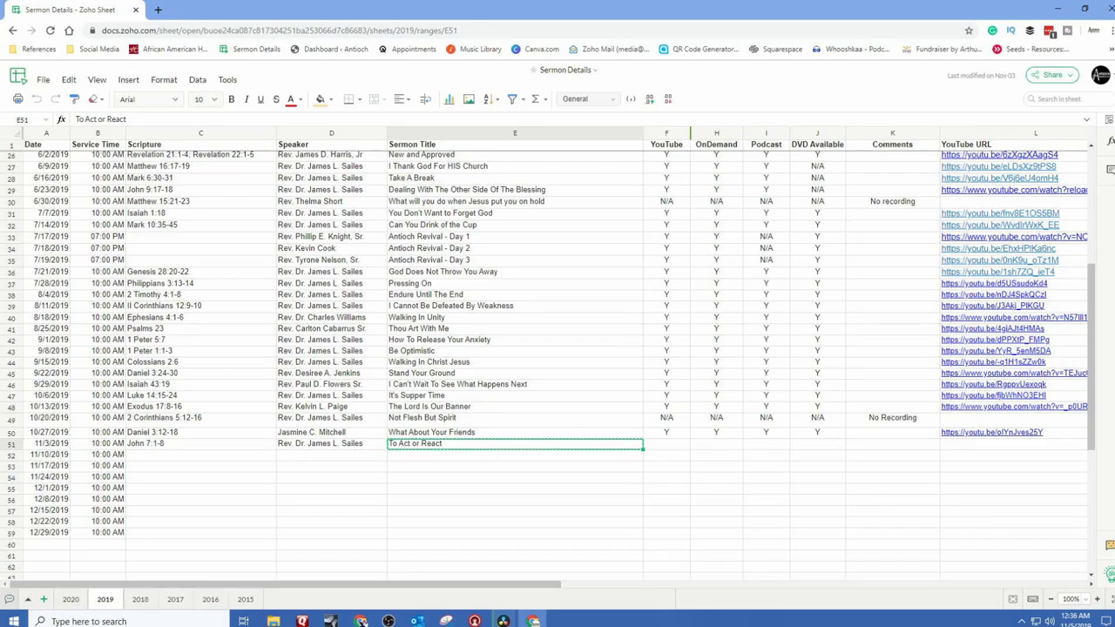
# Open the Antioch Baptist Church - Varina YouTube channel in a new tab and go through YouTube Studio to its playlists page.
pyautogui.hotkey('ctrl', 't')
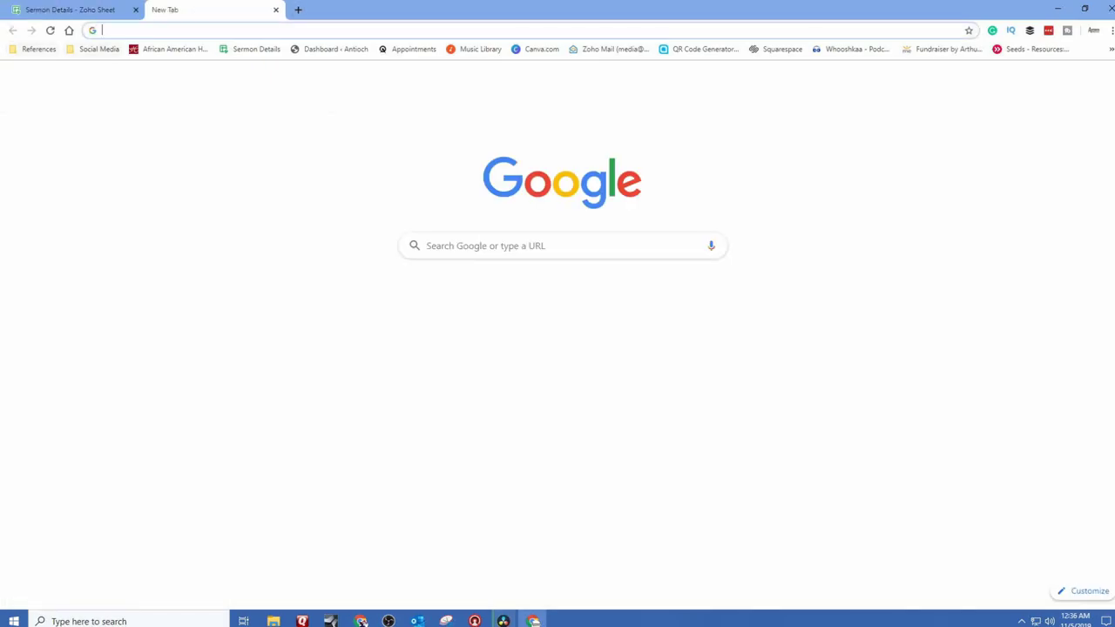
pyautogui.click(94, 49)
pyautogui.click(157, 174)
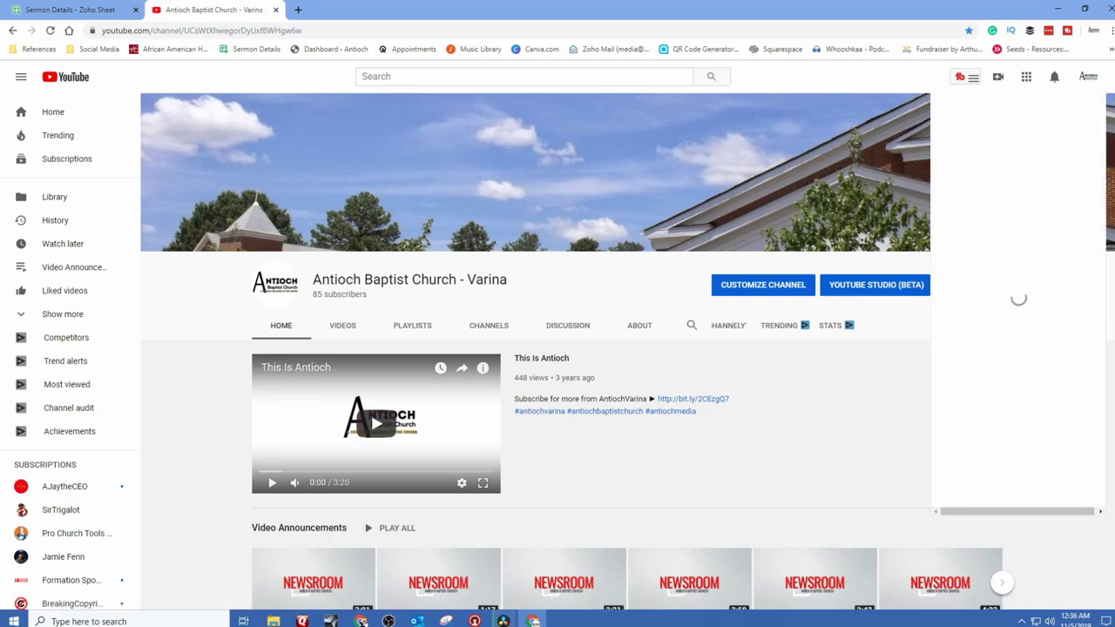
pyautogui.click(984, 212)
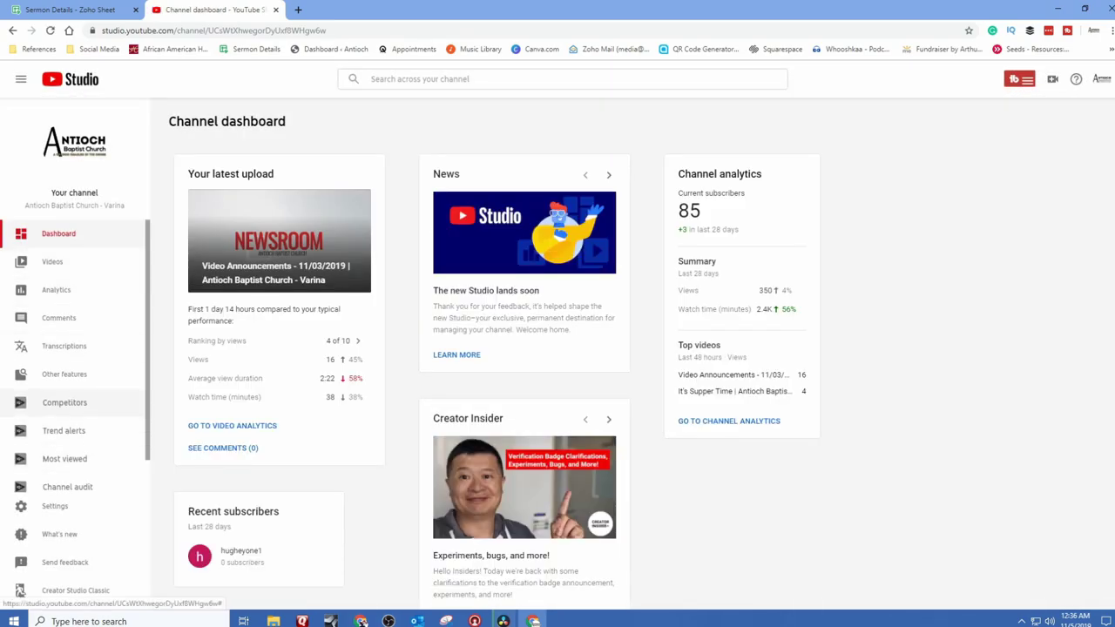
pyautogui.scroll(-1, 74, 366)
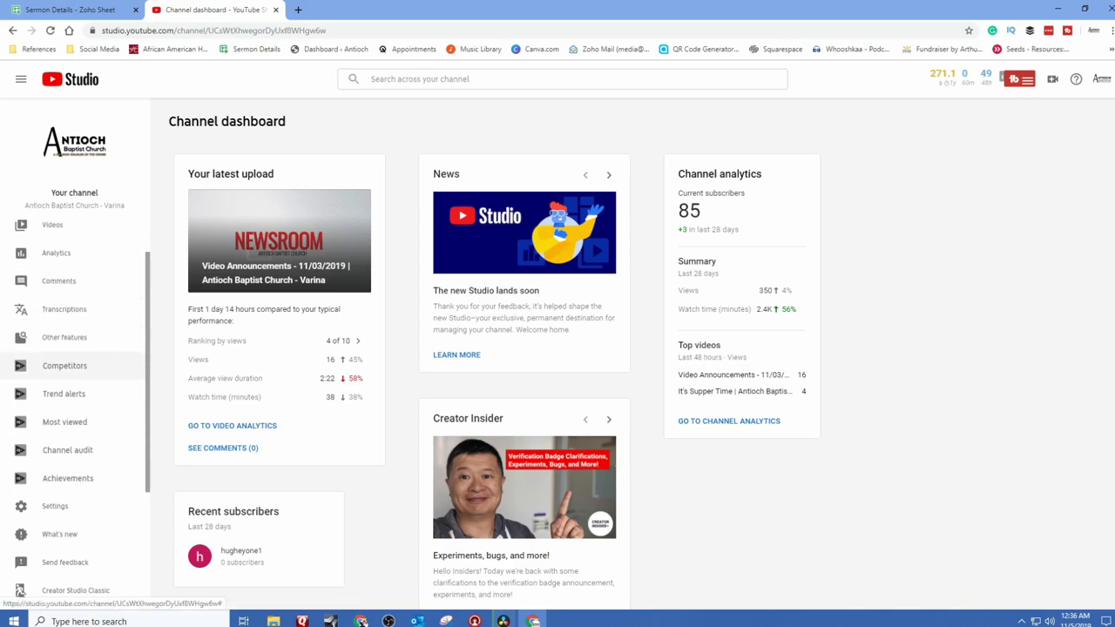
pyautogui.moveTo(74, 338)
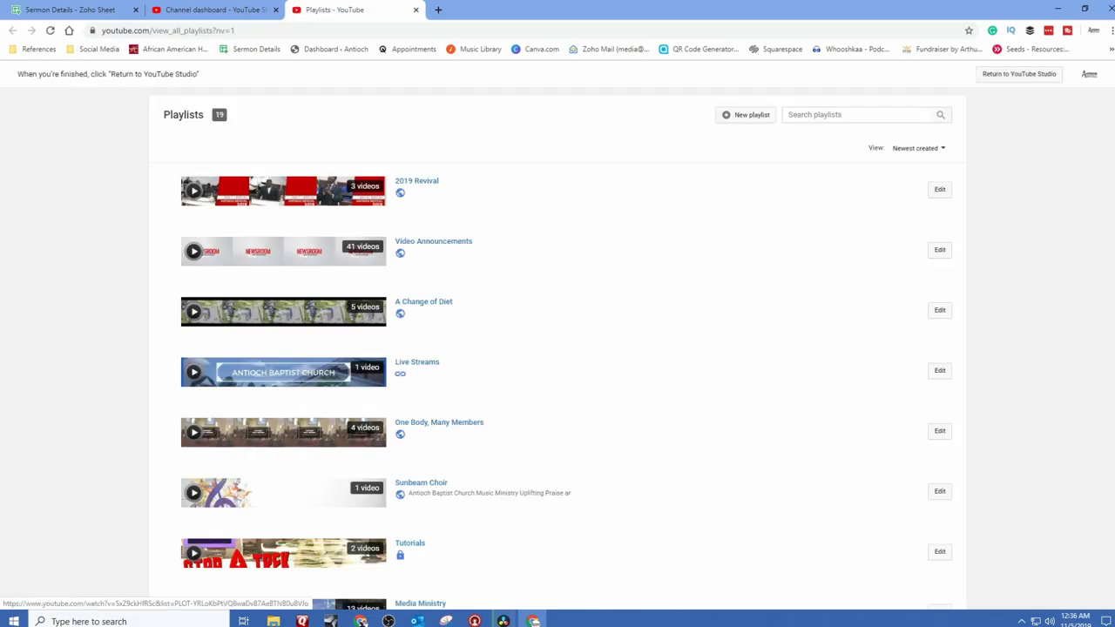
# Create a public playlist titled To Act or React using the copied sermon title.
pyautogui.click(746, 114)
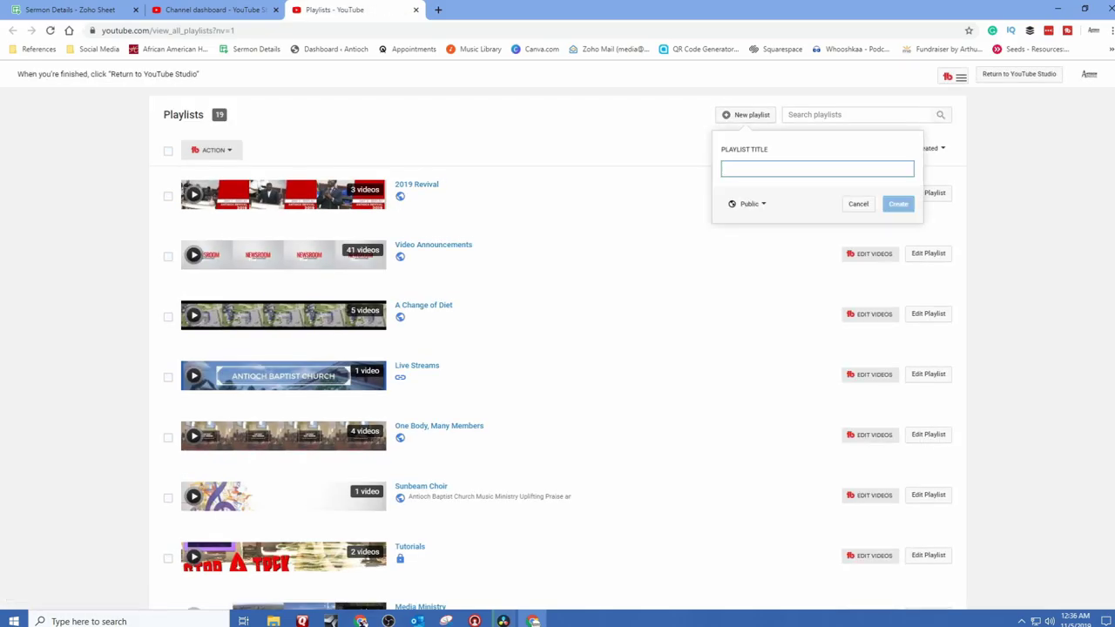
pyautogui.hotkey('ctrl', 'v')
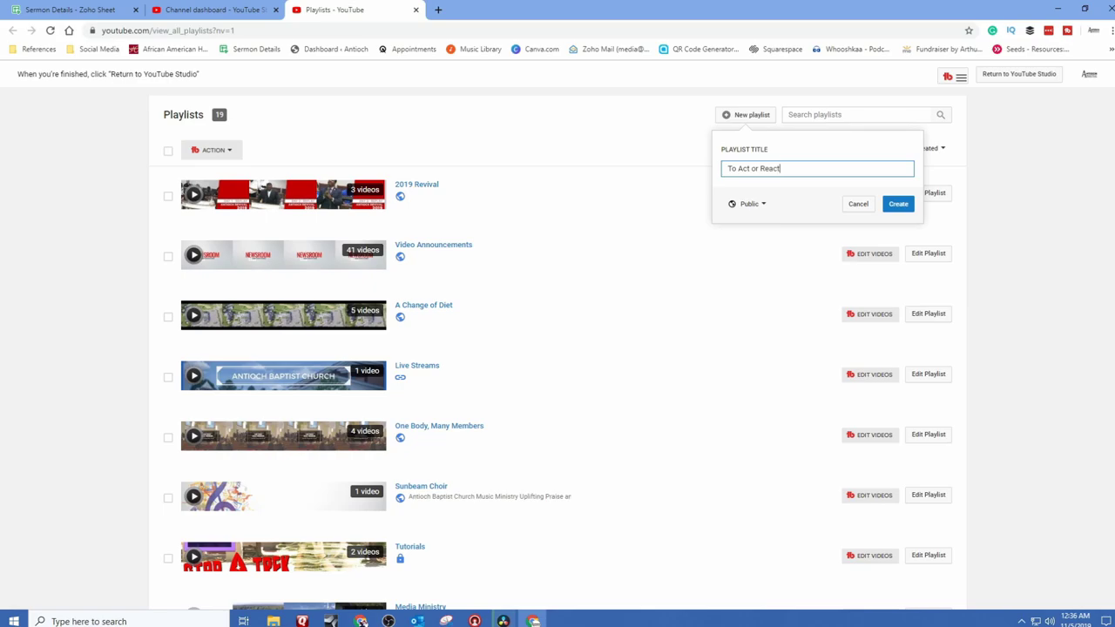
pyautogui.press('Return')
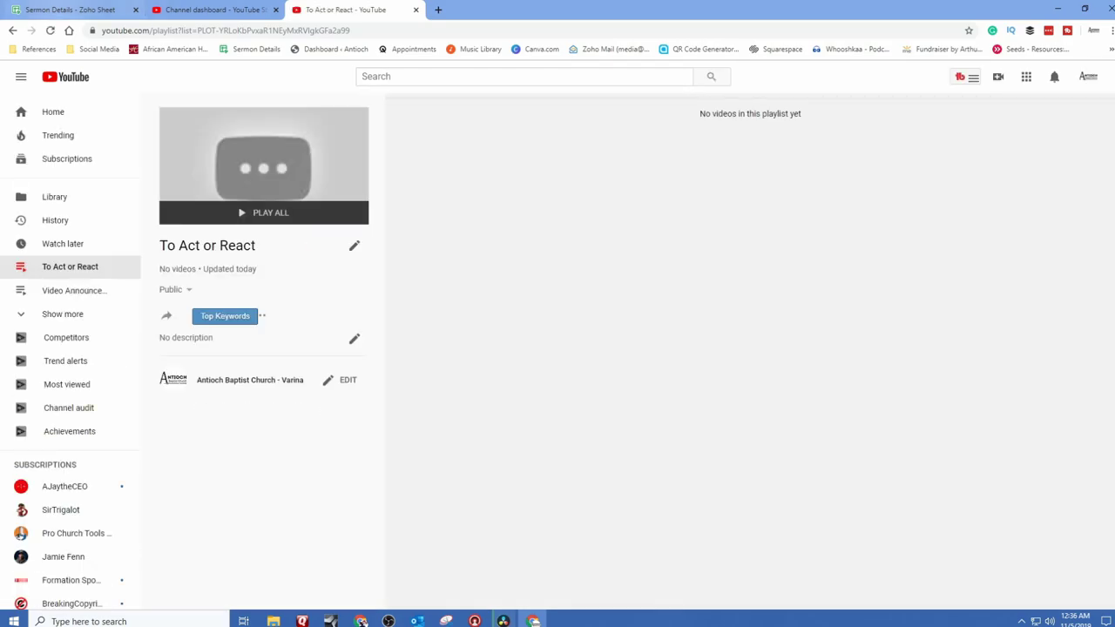
# Copy the 11/3/2019 row from the date through the sermon title in the Sermon Details sheet.
pyautogui.click(61, 9)
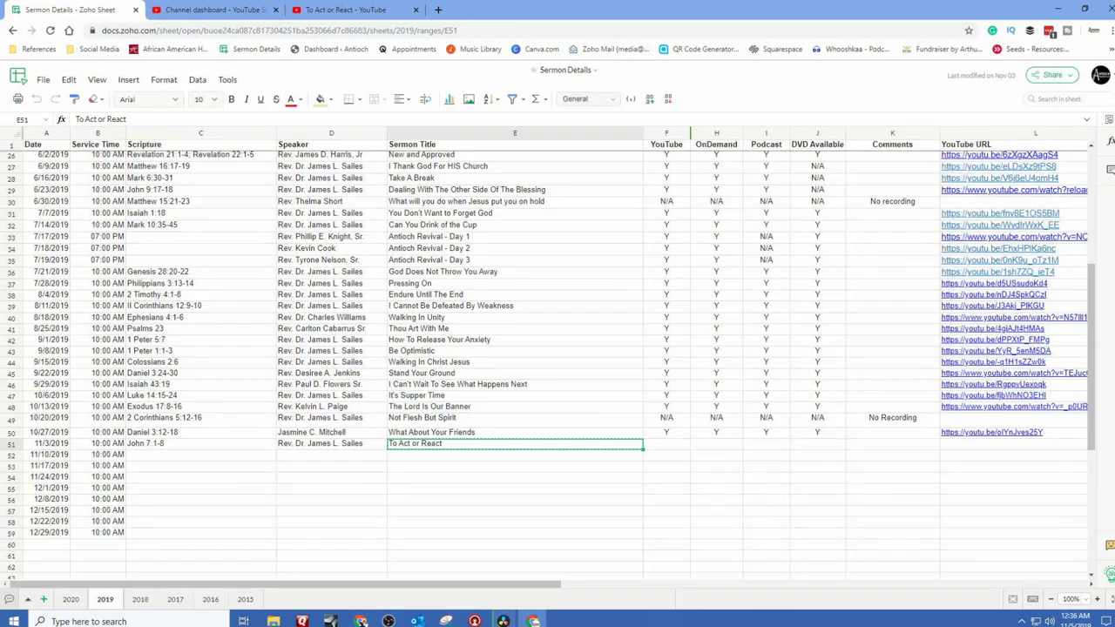
pyautogui.moveTo(427, 443); pyautogui.dragTo(200, 434)
pyautogui.hotkey('shift', 'Down')
pyautogui.hotkey('shift', 'Left')
pyautogui.hotkey('shift', 'Left')
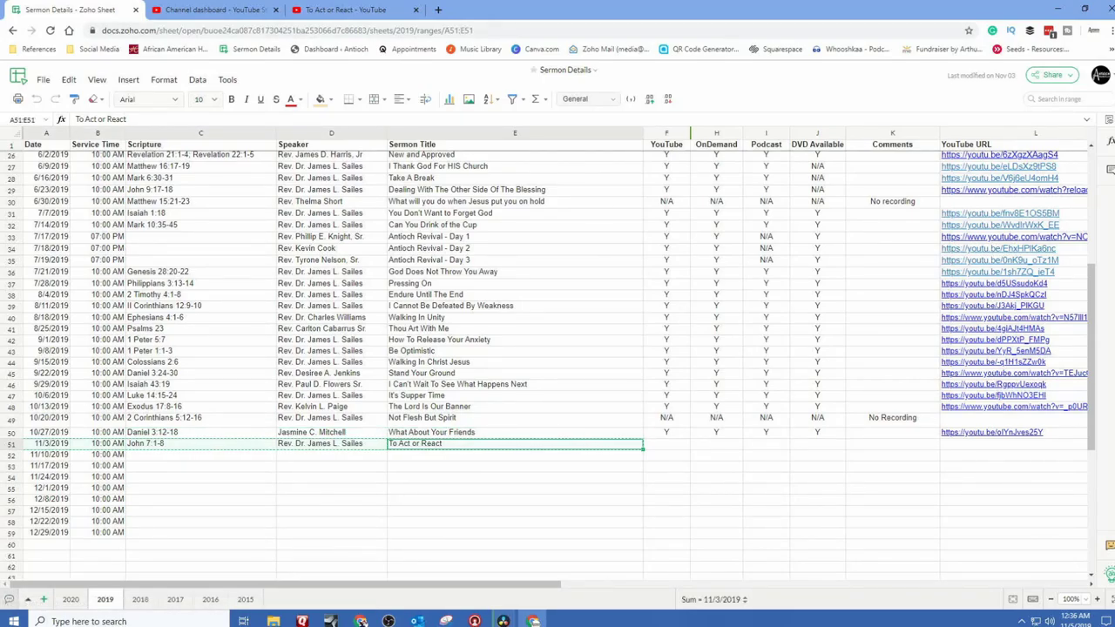
# Paste the copied sermon details into the To Act or React playlist's description.
pyautogui.click(342, 10)
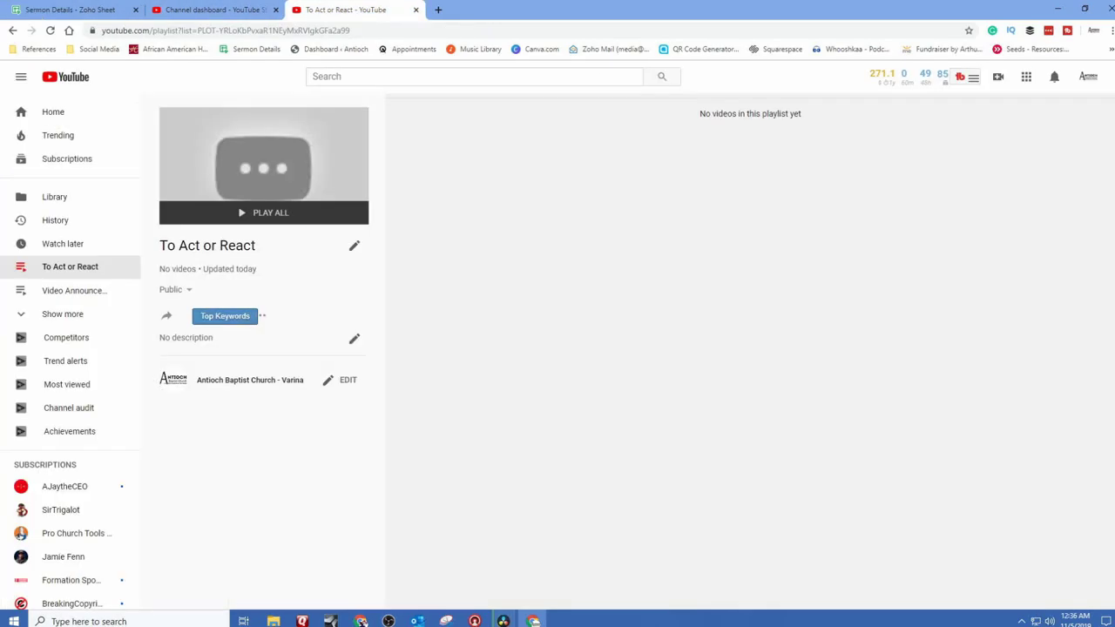
pyautogui.click(354, 338)
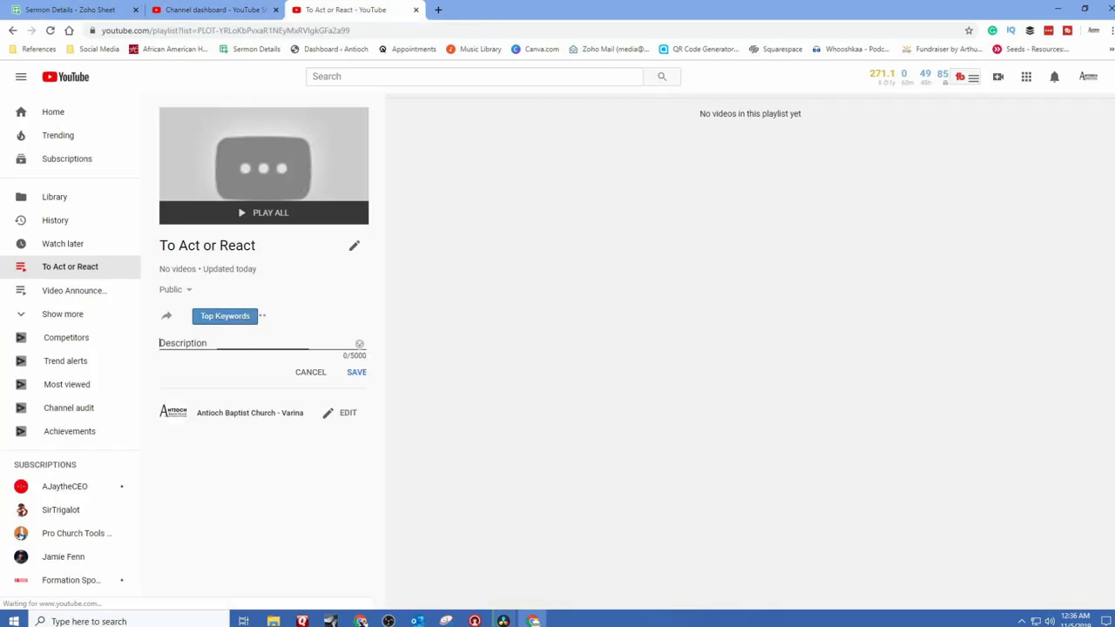
pyautogui.hotkey('ctrl', 'v')
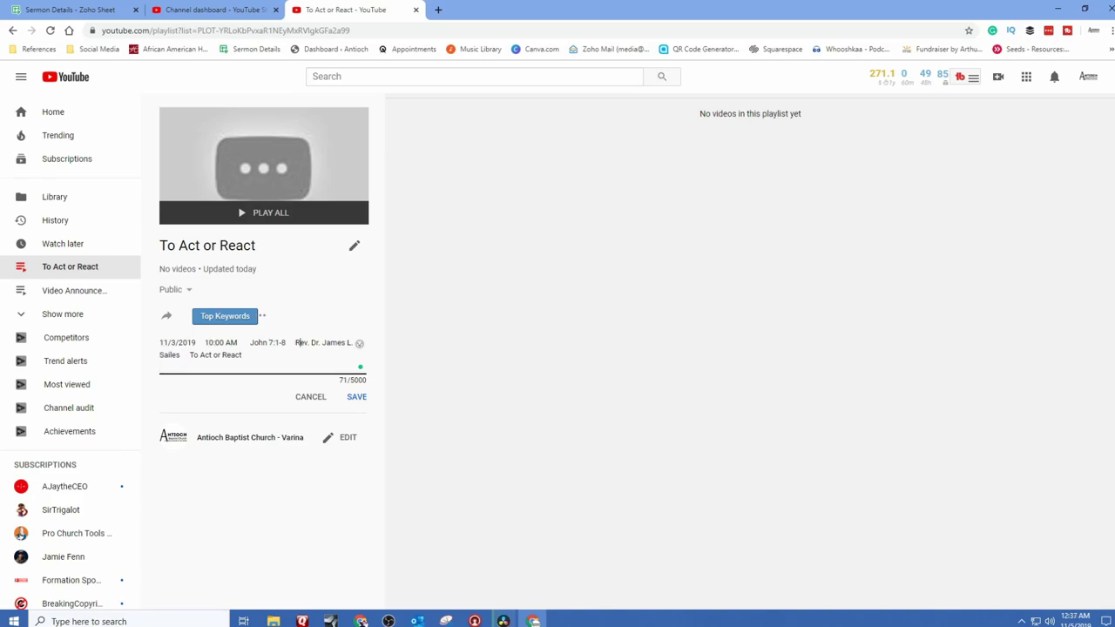
# Move the speaker's name to its own line at the start of the playlist description.
pyautogui.moveTo(297, 342); pyautogui.dragTo(181, 355)
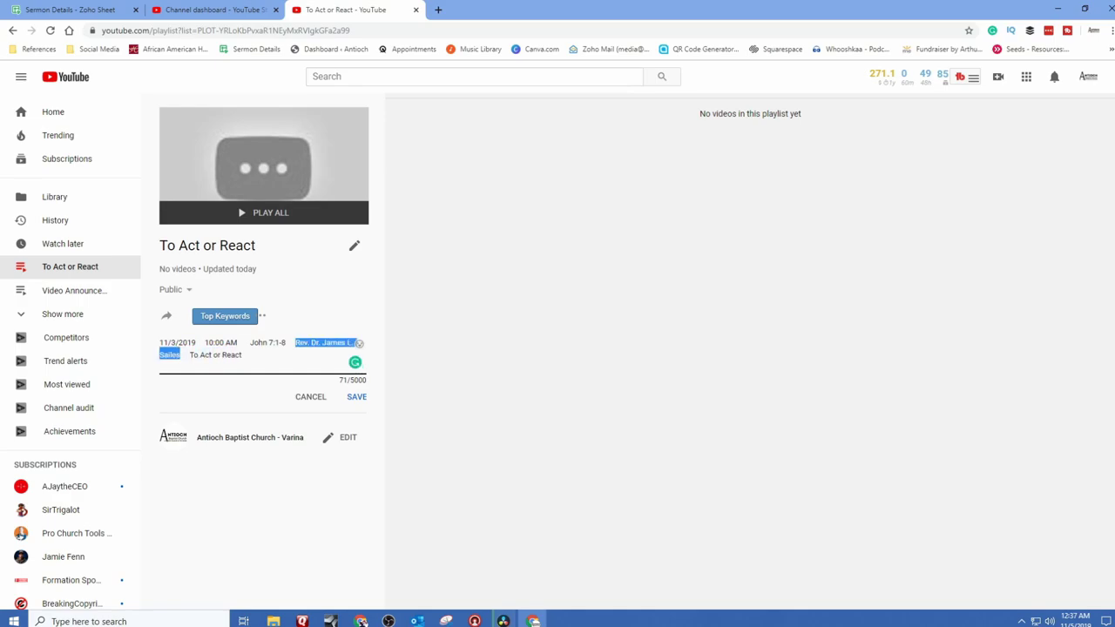
pyautogui.press('BackSpace')
pyautogui.hotkey('ctrl', 'v')
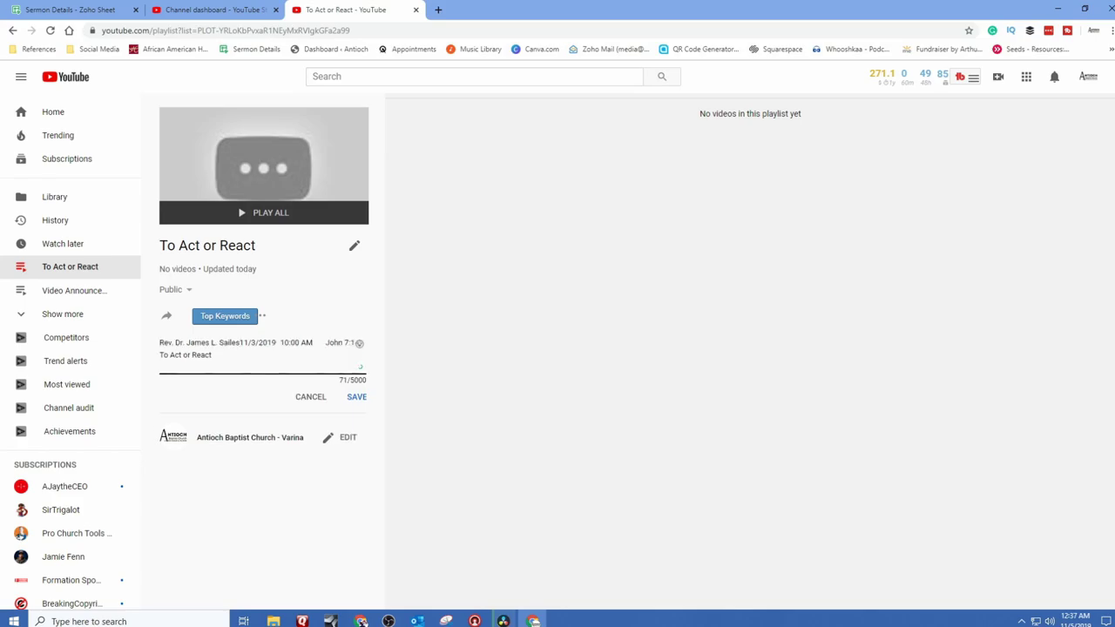
pyautogui.press('Return')
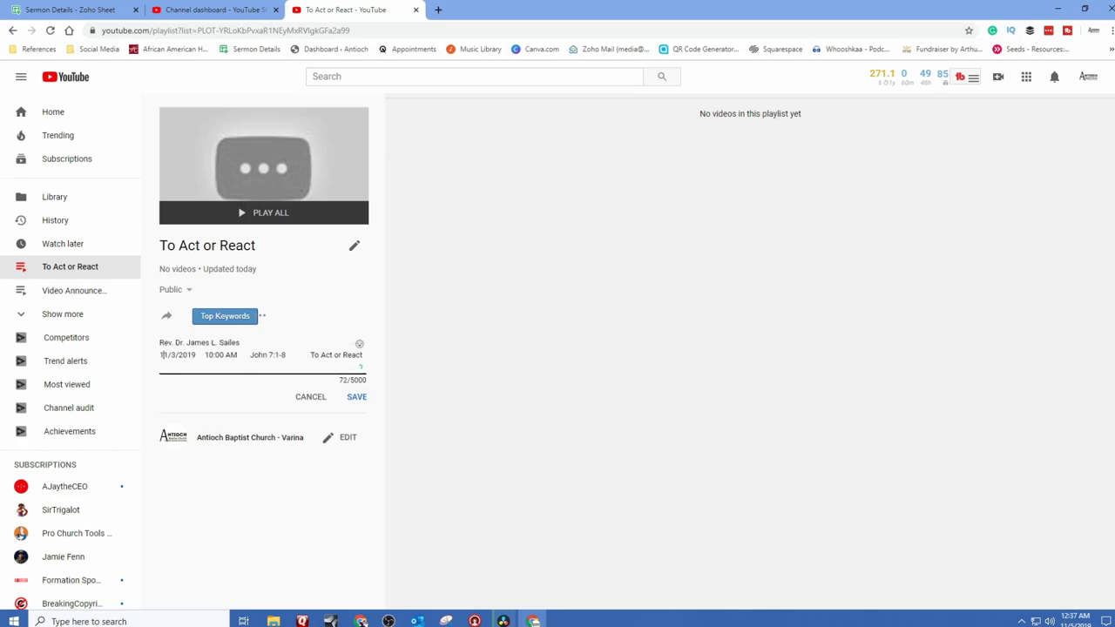
# Close the gap between date and time, and put a Scripture heading on its own line above John 7:1-8.
pyautogui.press('BackSpace')
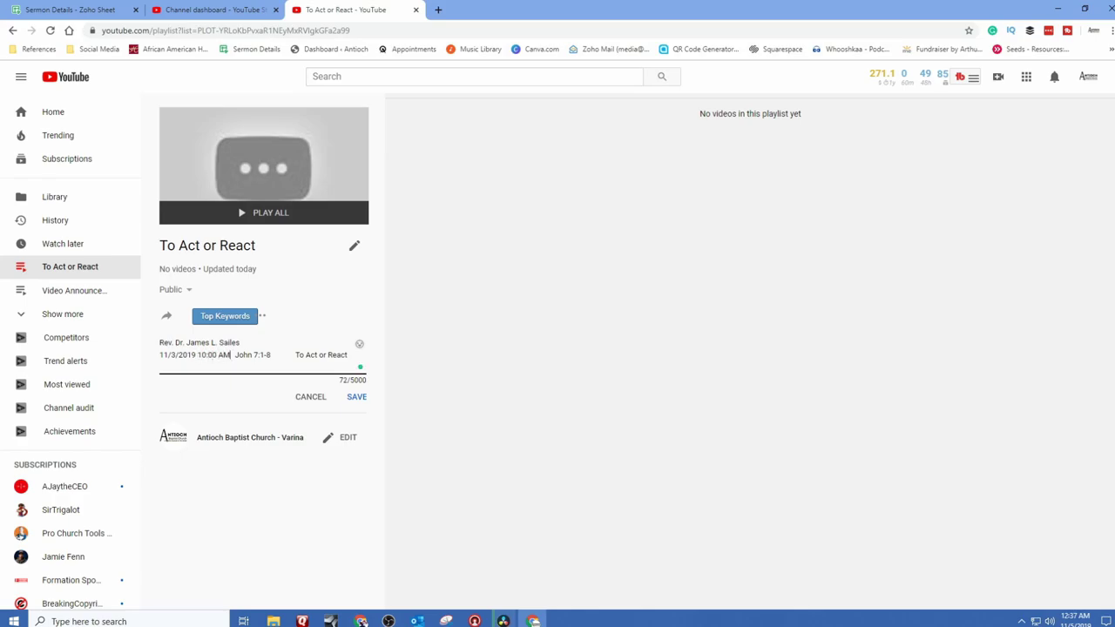
pyautogui.press('Delete')
pyautogui.press('Return')
pyautogui.write('Scripture')
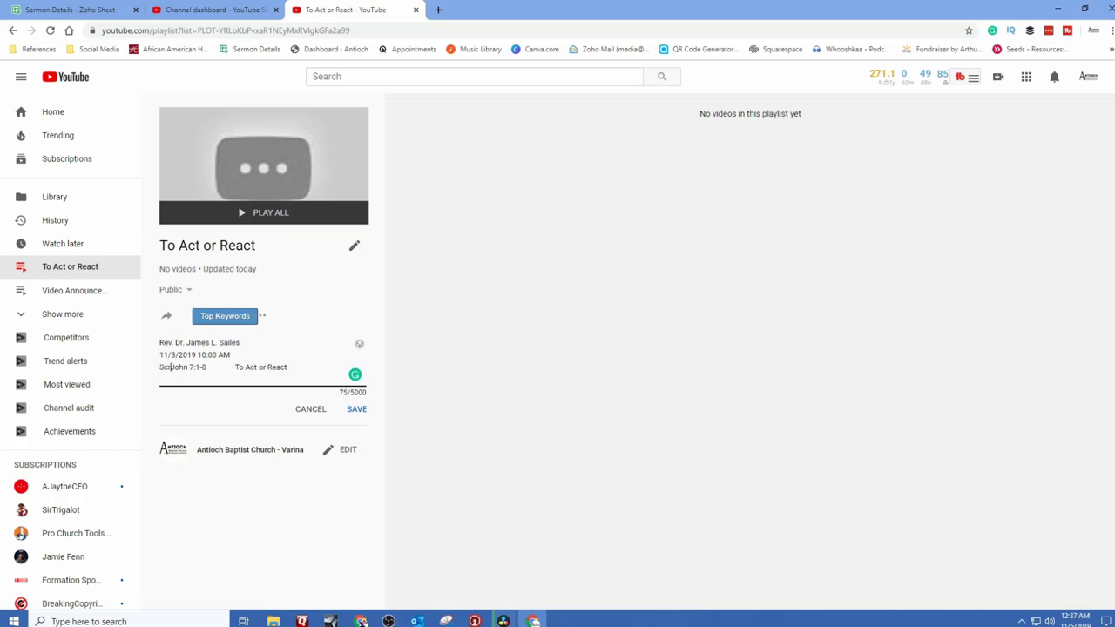
pyautogui.press('Return')
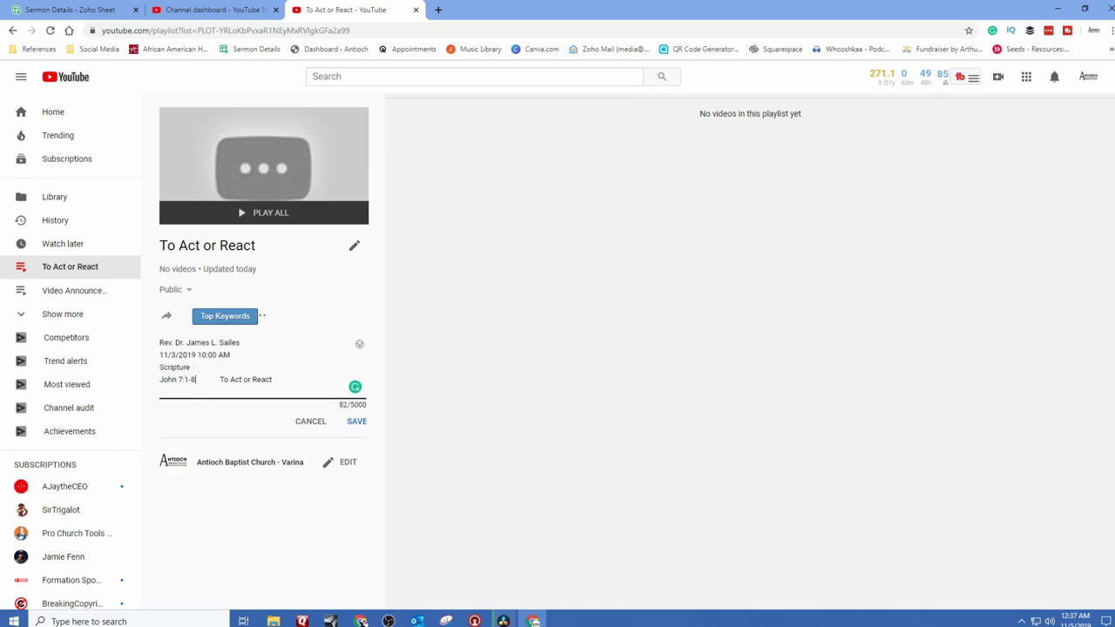
# Remove the trailing sermon title after John 7:1-8 and save the playlist description.
pyautogui.hotkey('shift', 'End')
pyautogui.press('Delete')
pyautogui.click(356, 422)
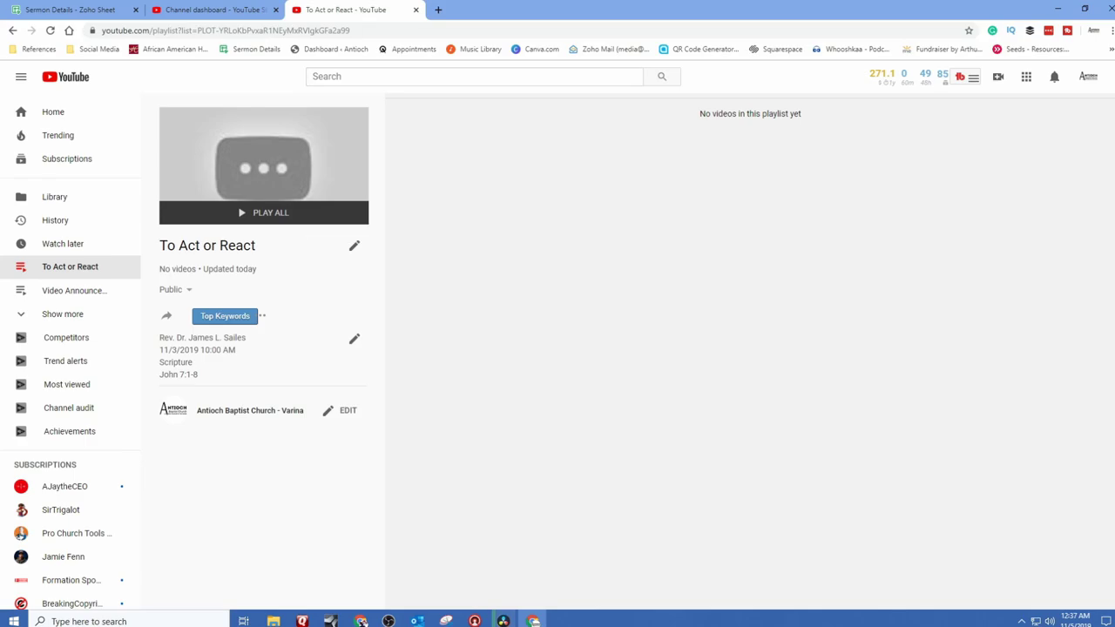
# Copy the playlist's web address and open the antiochvarina.org WordPress dashboard in a new tab.
pyautogui.hotkey('ctrl', 'l')
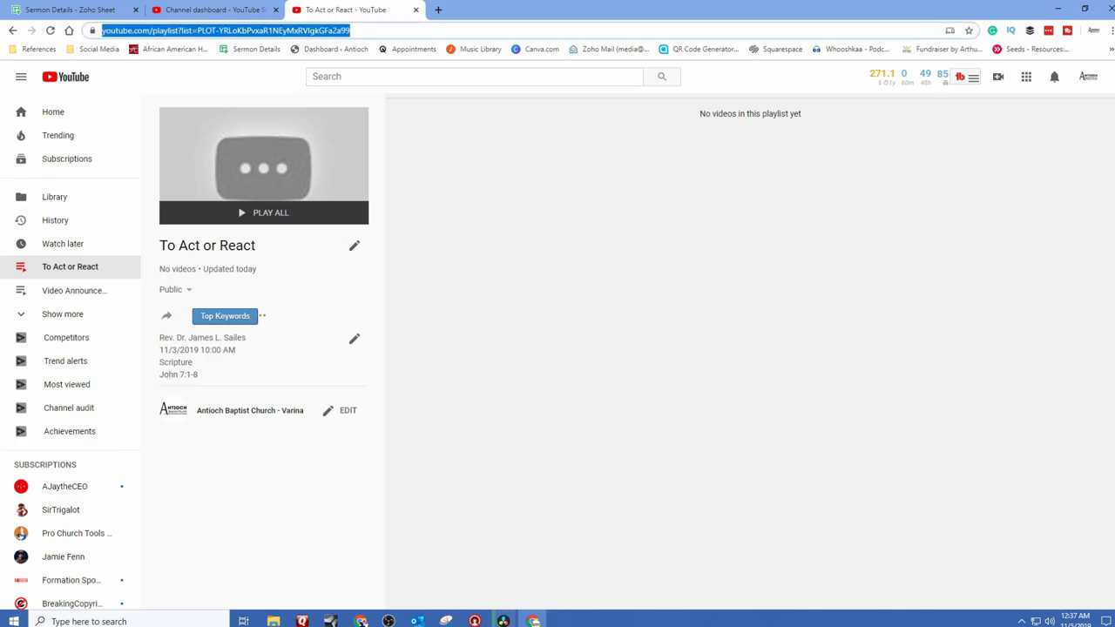
pyautogui.hotkey('ctrl', 't')
pyautogui.write('antioch')
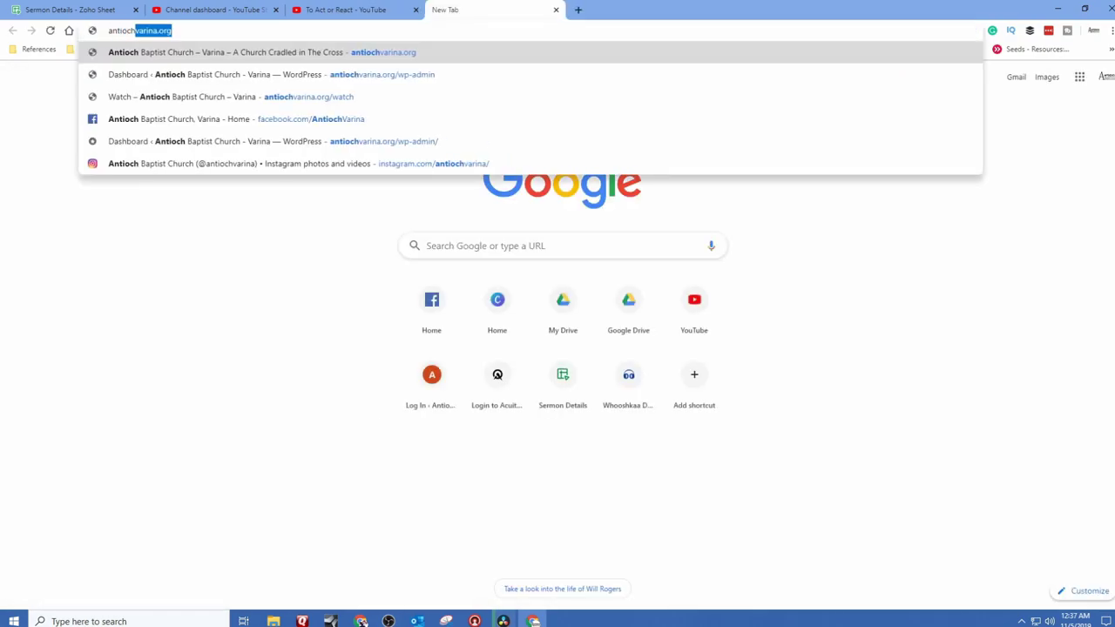
pyautogui.write('varina')
pyautogui.press('Down')
pyautogui.press('Return')
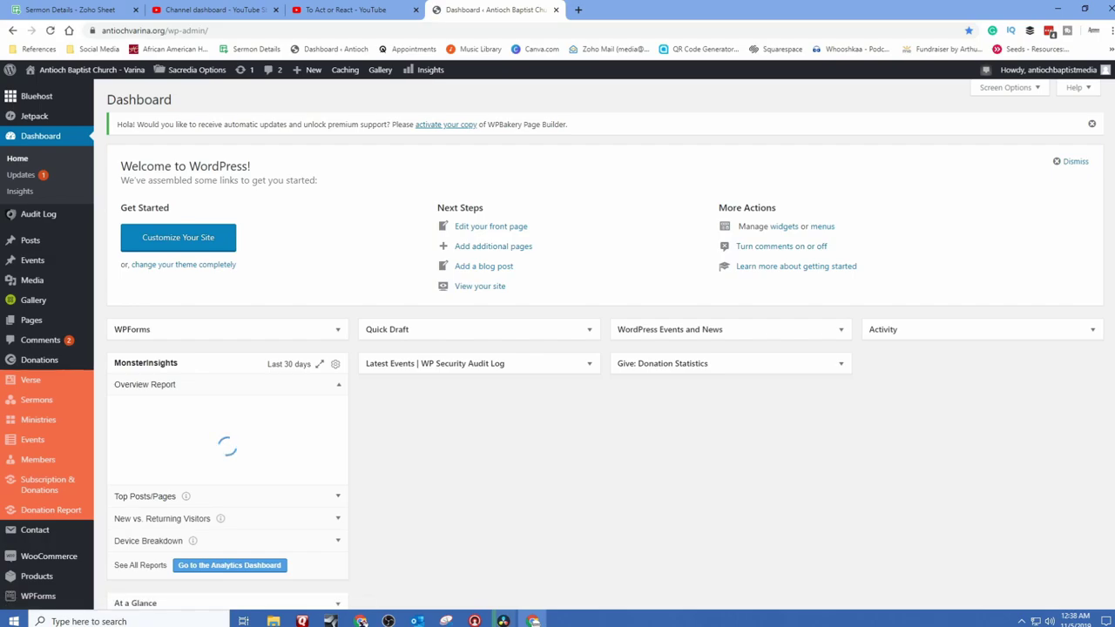
# From the list of all sermons, open What About Your Friends in a new tab and the To Act or React draft for editing.
pyautogui.moveTo(37, 400)
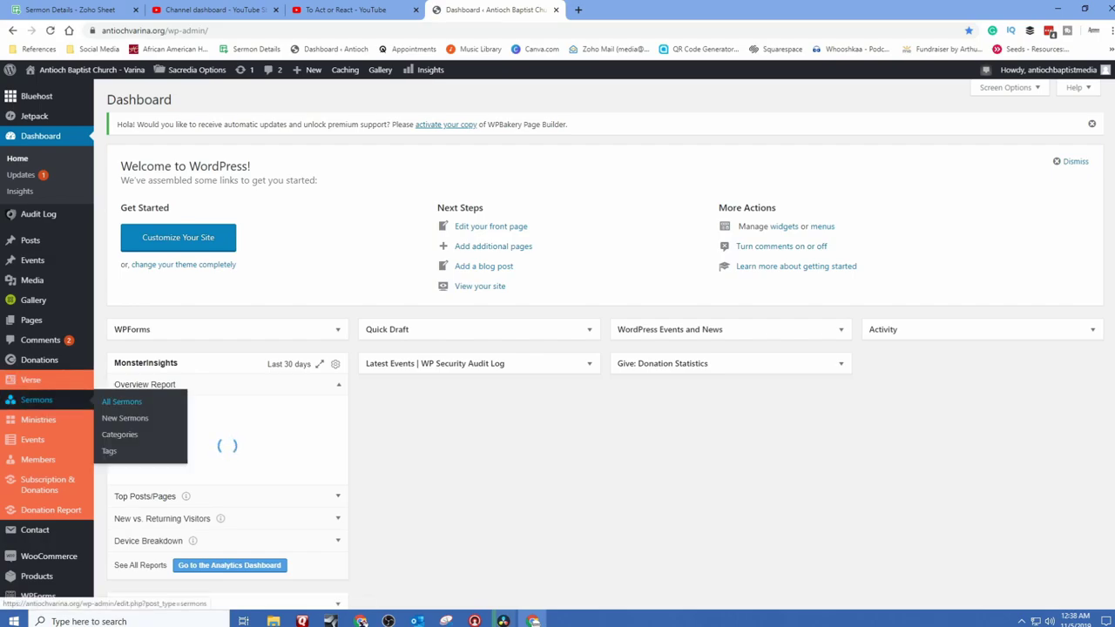
pyautogui.click(121, 401)
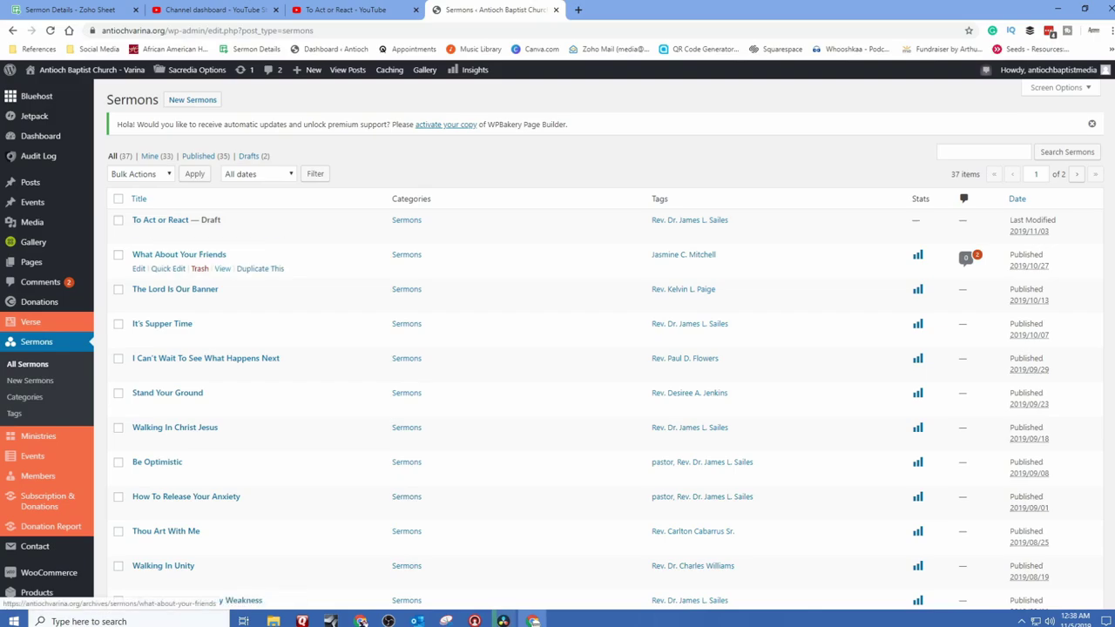
pyautogui.middleClick(222, 269)
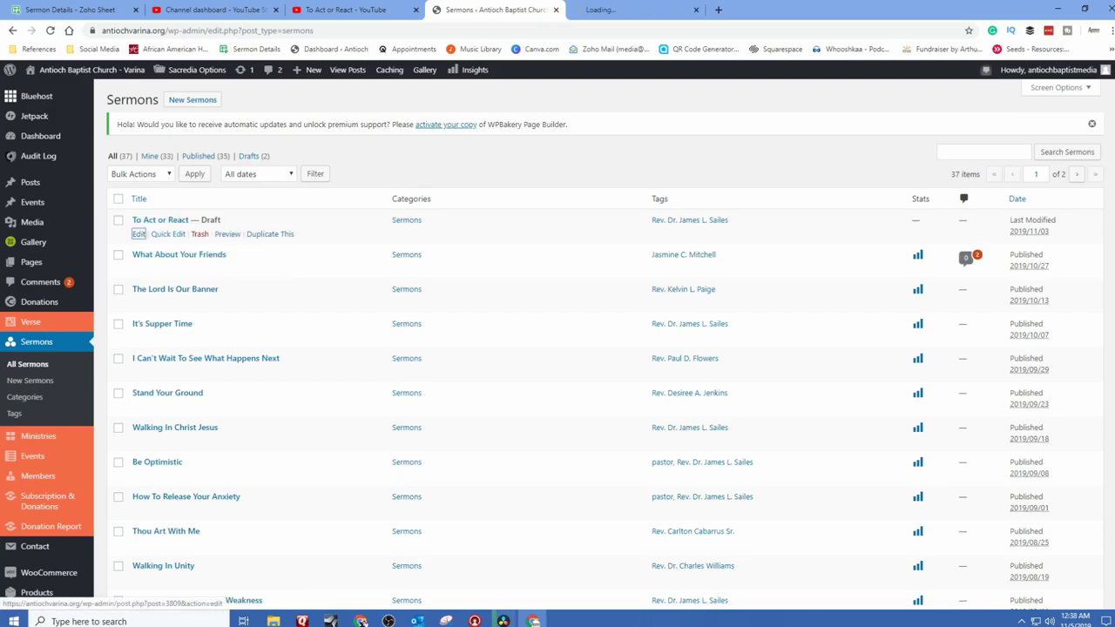
pyautogui.click(139, 233)
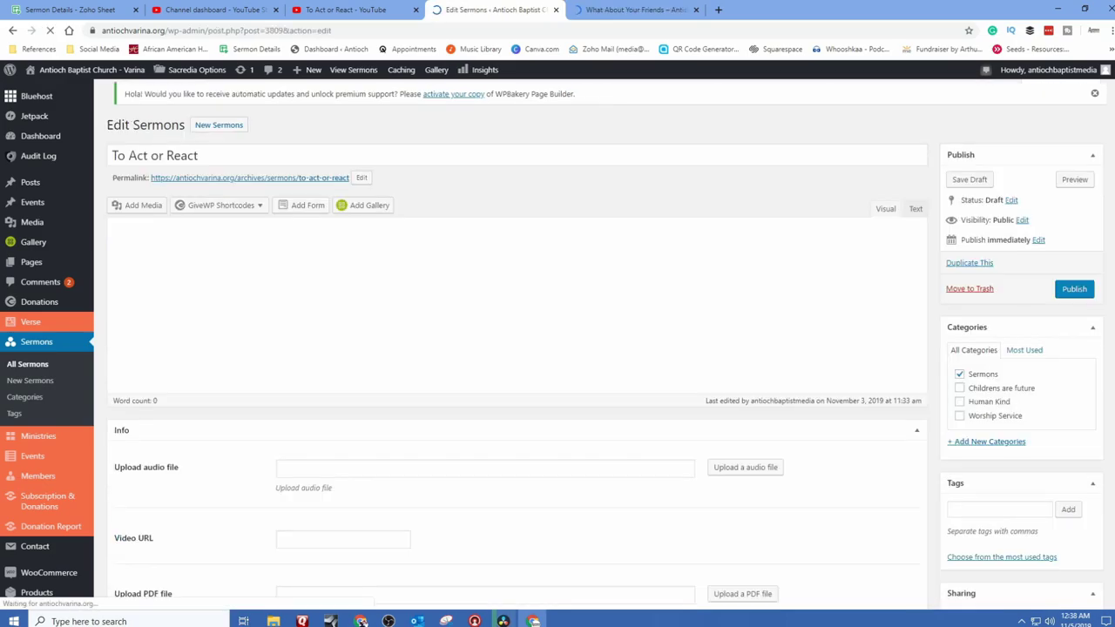
# Paste the copied playlist address as the To Act or React sermon's Video URL and save the draft.
pyautogui.scroll(-2, 517, 344)
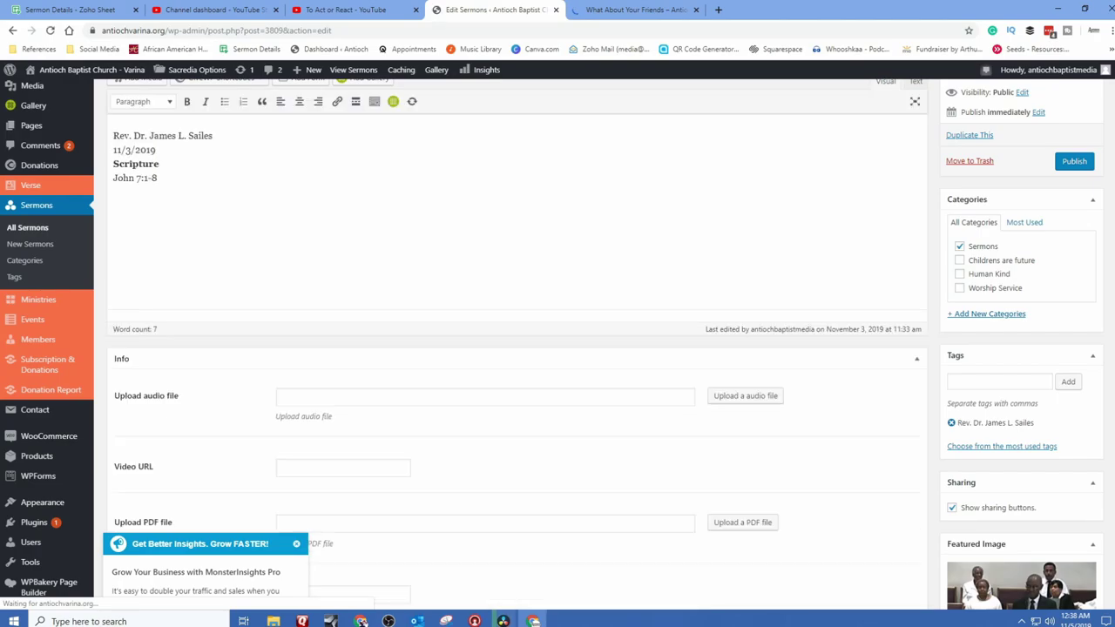
pyautogui.click(296, 544)
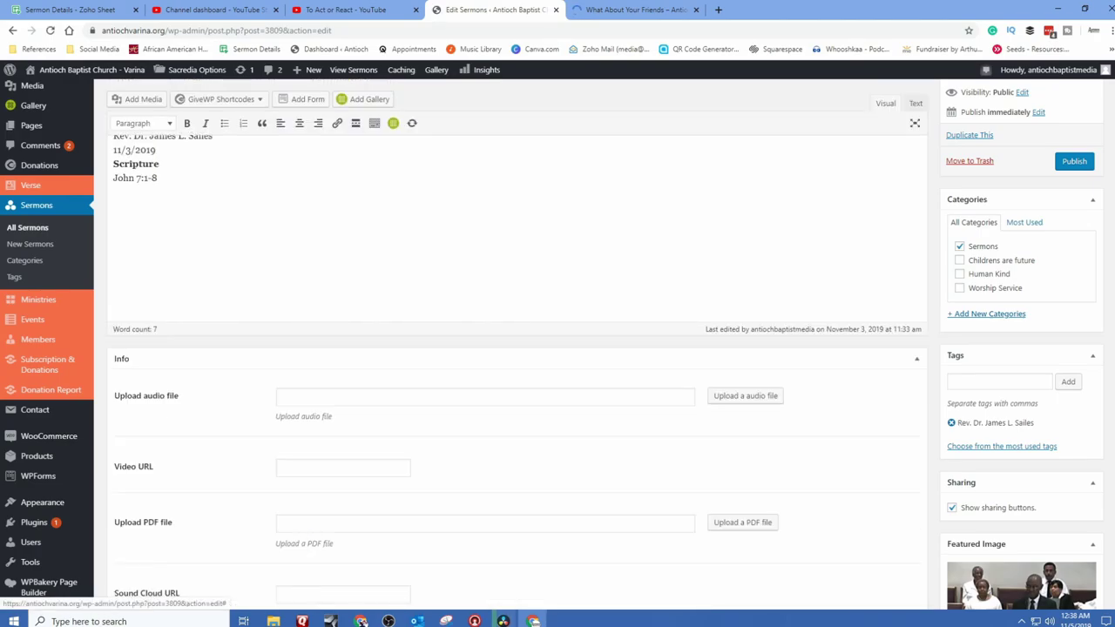
pyautogui.click(331, 468)
pyautogui.hotkey('ctrl', 'v')
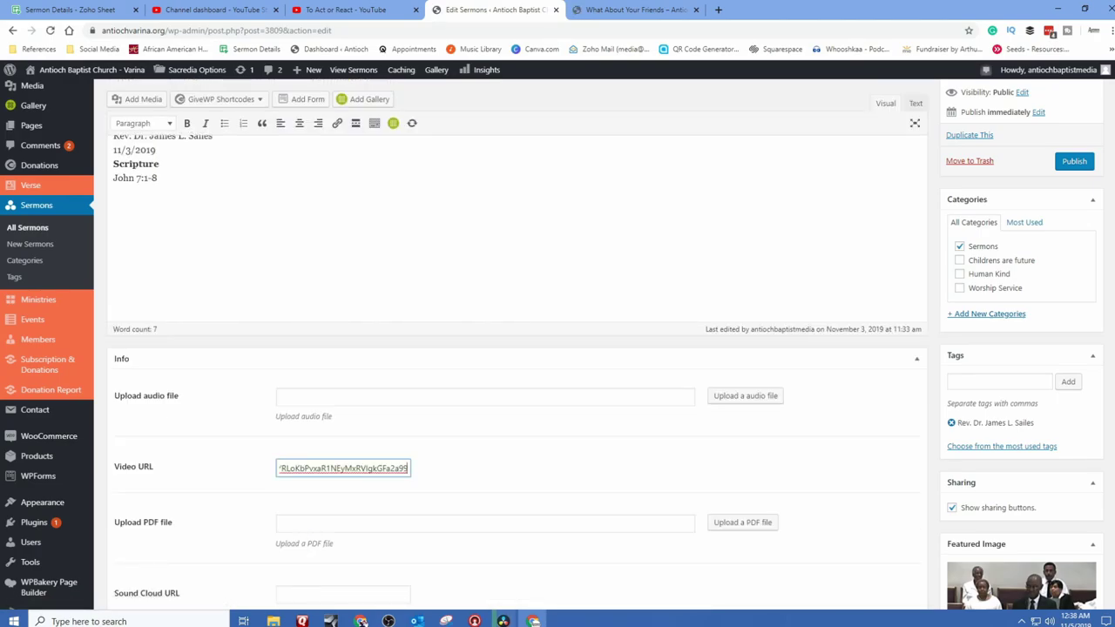
pyautogui.scroll(3, 517, 344)
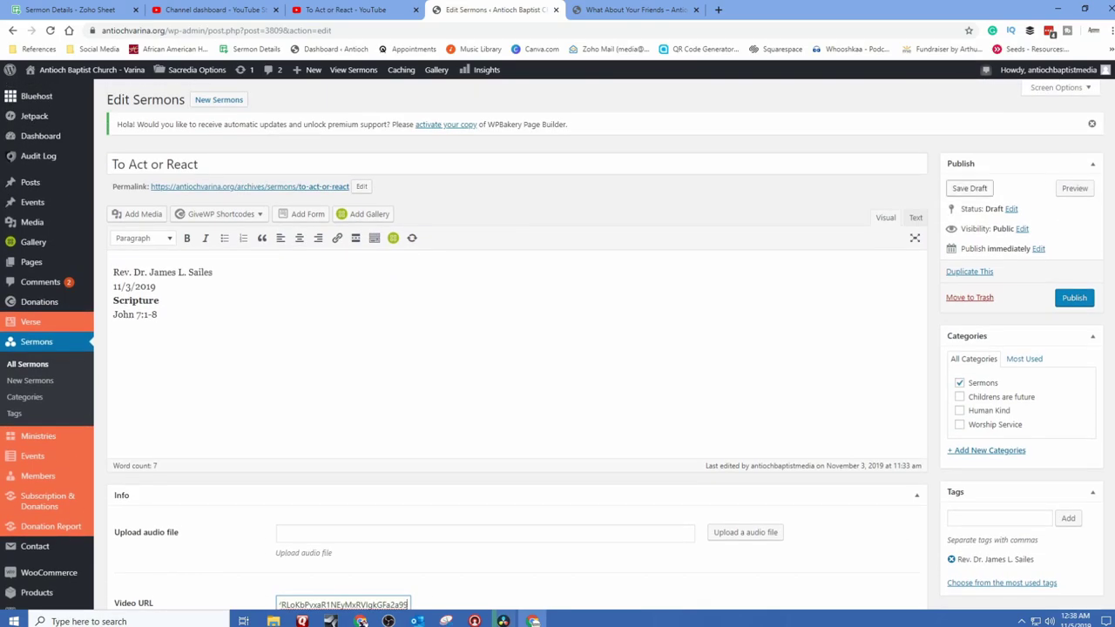
pyautogui.click(969, 188)
# Close the What About Your Friends page and the extra To Act or React playlist tab.
pyautogui.hotkey('ctrl', 'Tab')
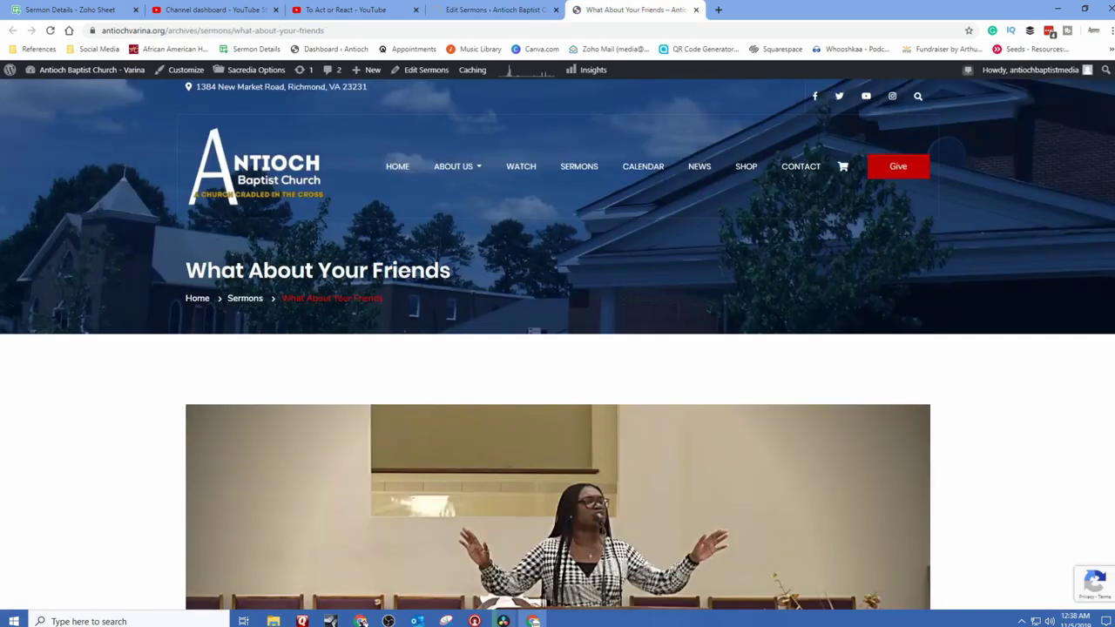
pyautogui.hotkey('ctrl', 'w')
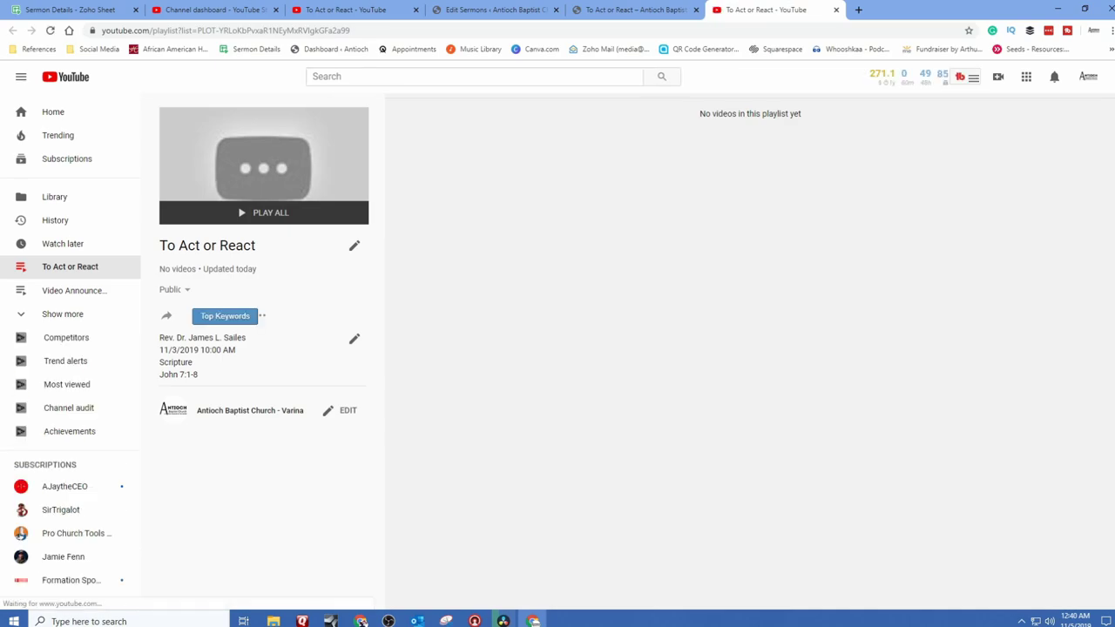
pyautogui.click(836, 10)
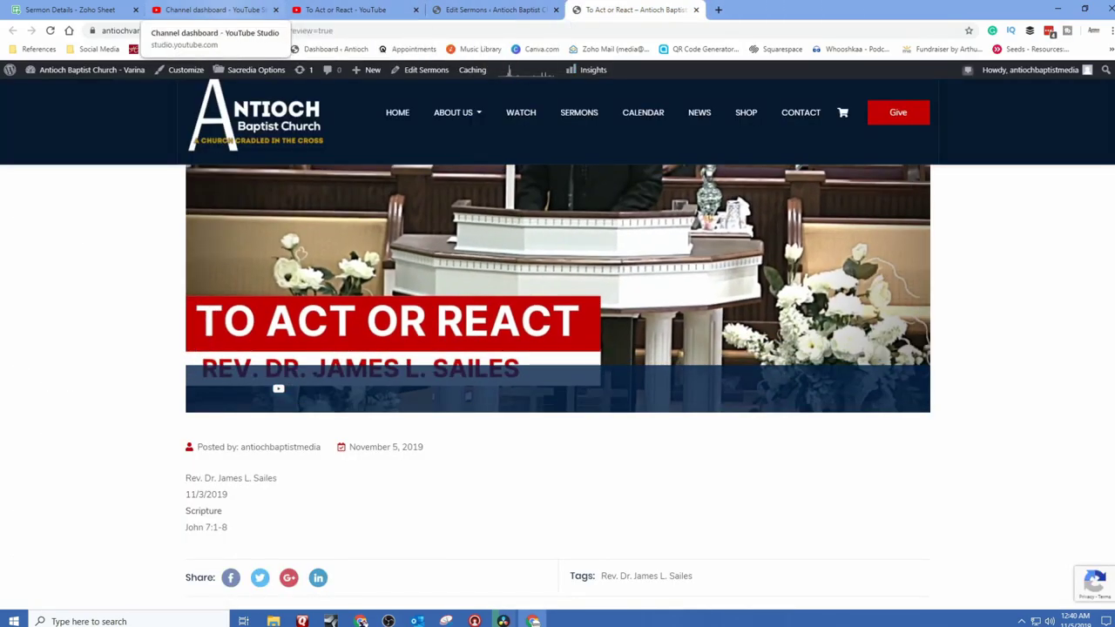
# Switch to the YouTube Studio channel dashboard and open the standard video upload page.
pyautogui.click(213, 9)
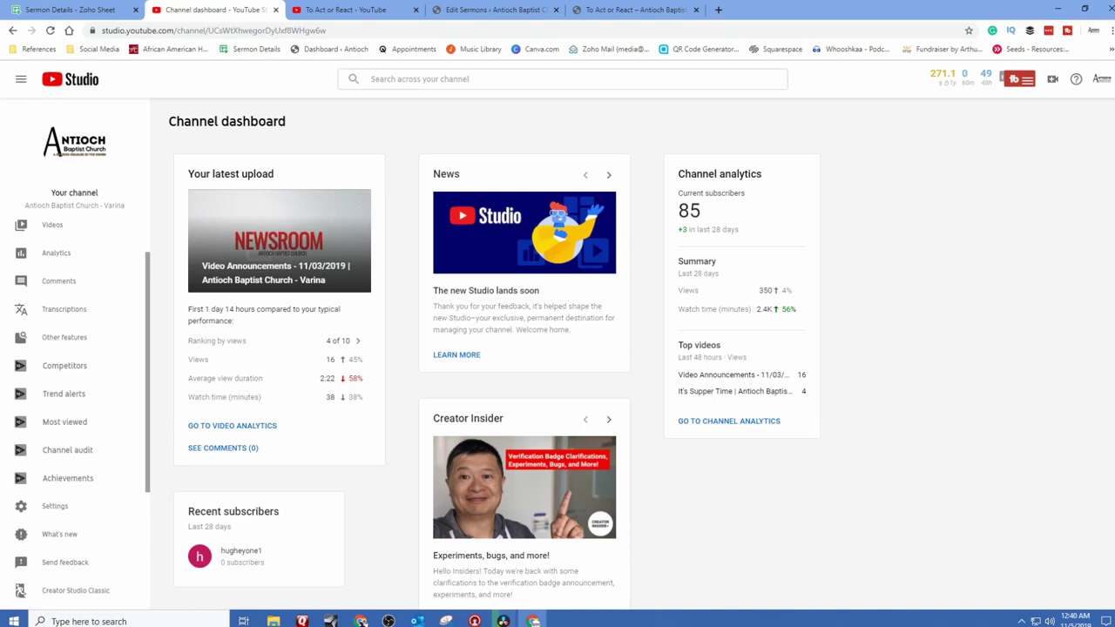
pyautogui.moveTo(821, 14); pyautogui.dragTo(925, 39)
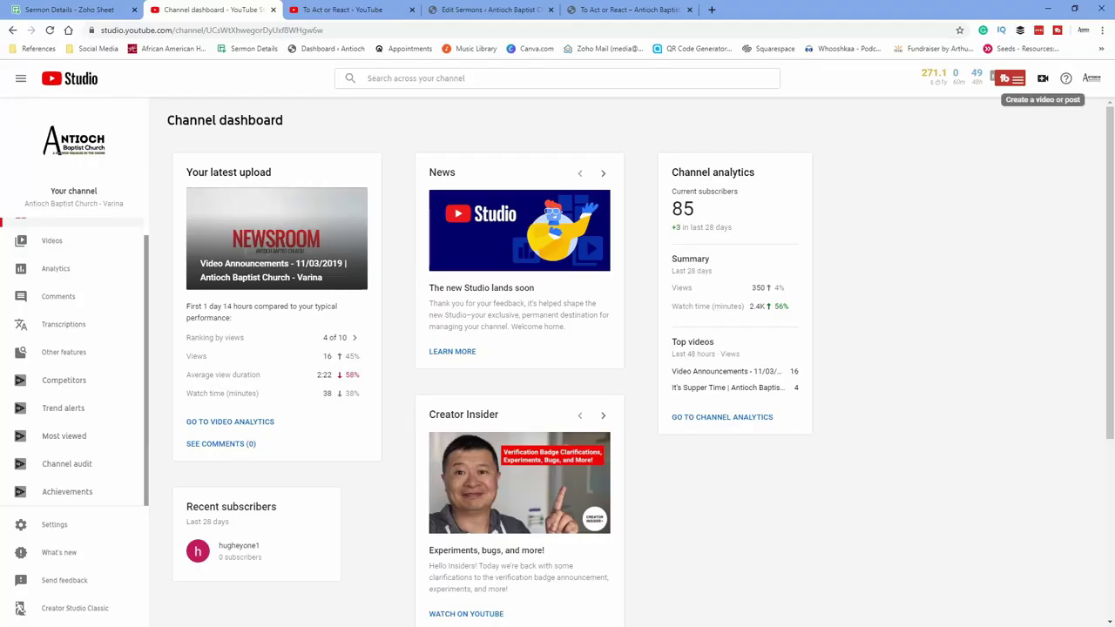
pyautogui.click(1042, 79)
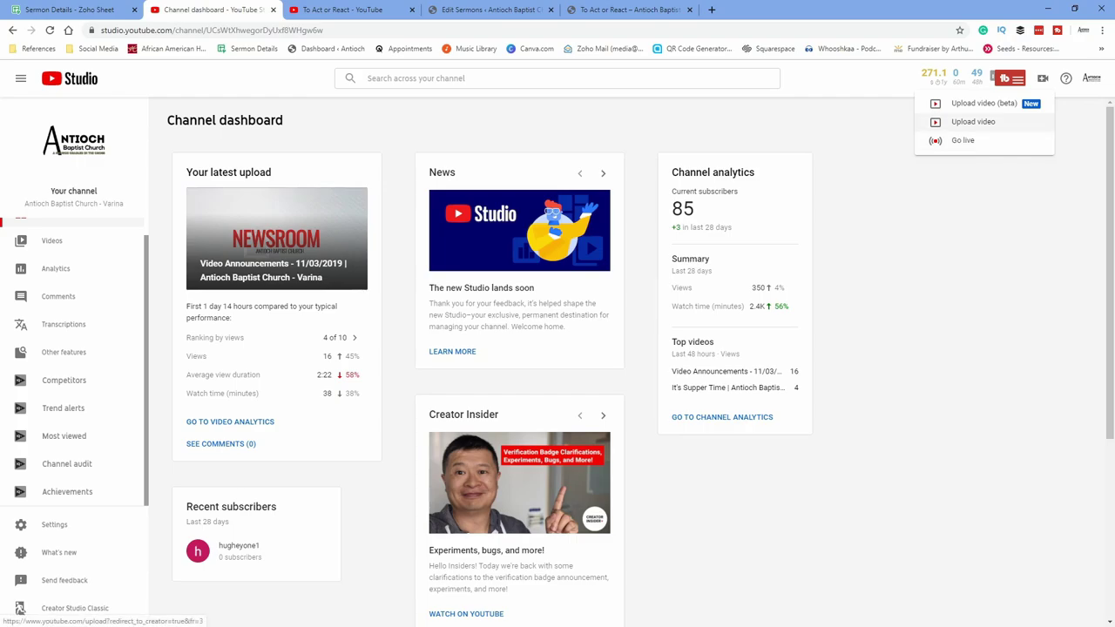
pyautogui.click(973, 122)
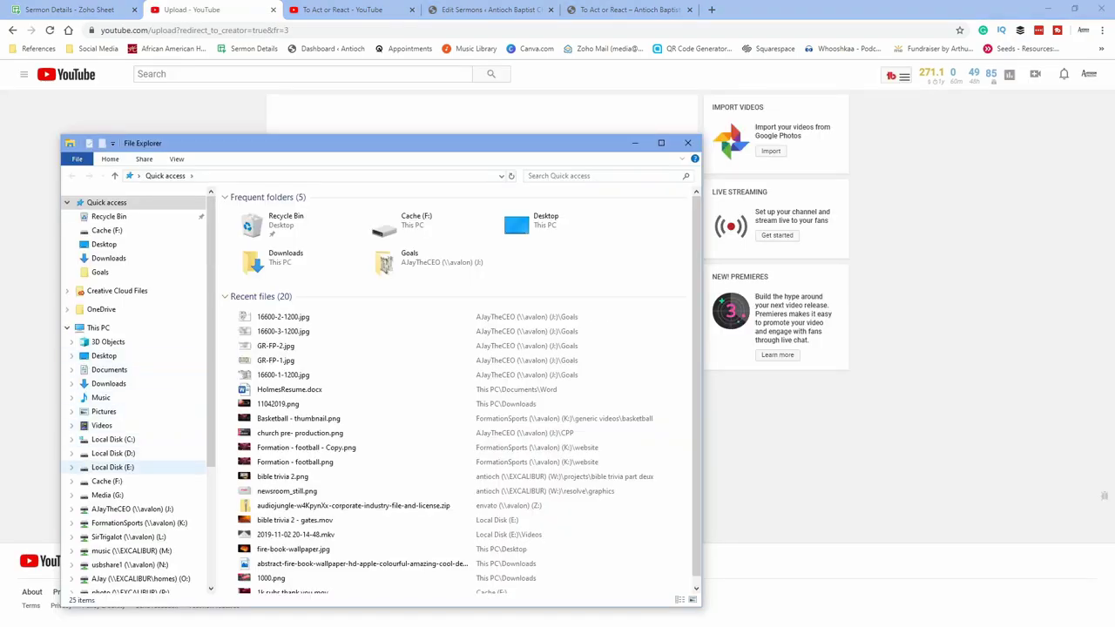
# Add clip1_11032019.mov and clip2_11032019_.mov from Local Disk (E:) to the YouTube upload.
pyautogui.click(112, 467)
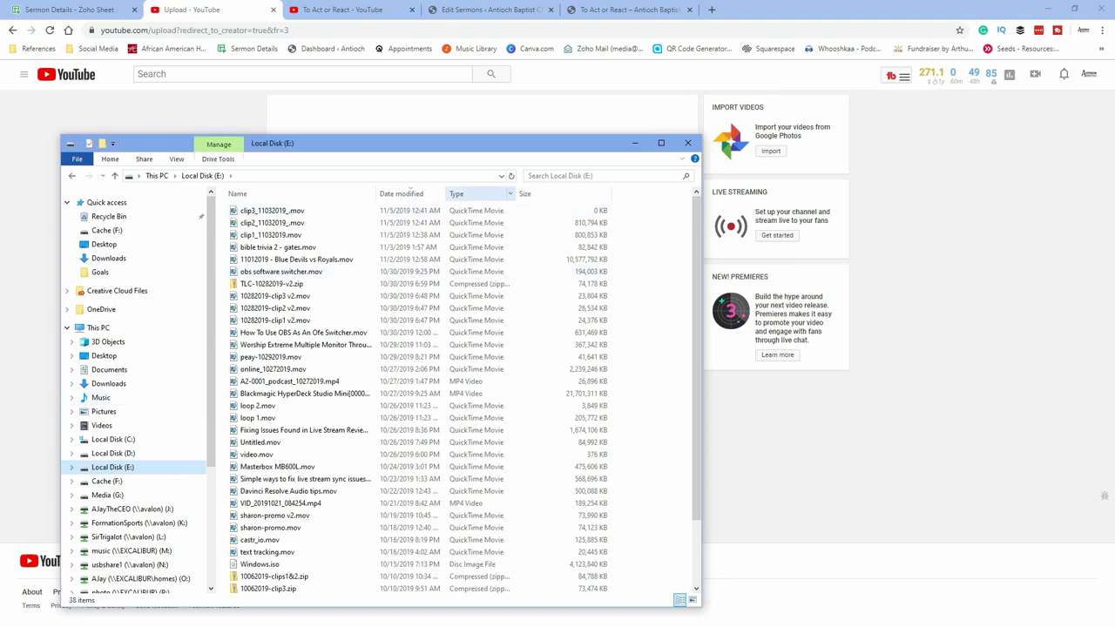
pyautogui.click(270, 235)
pyautogui.keyDown('shift'); pyautogui.click(270, 223); pyautogui.keyUp('shift')
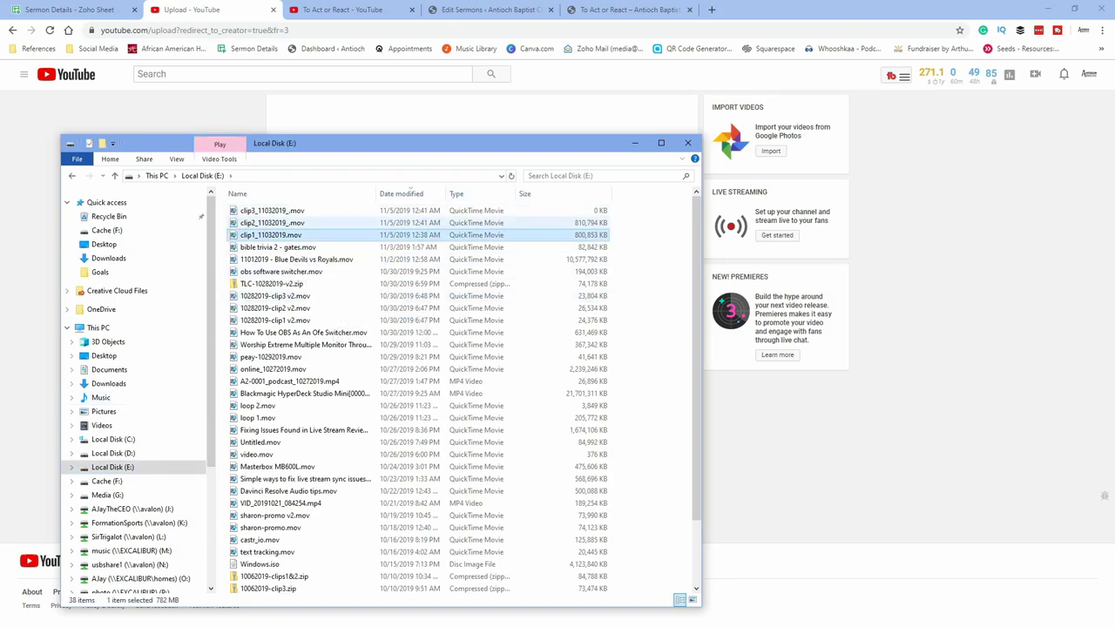
pyautogui.moveTo(351, 148); pyautogui.dragTo(247, 154)
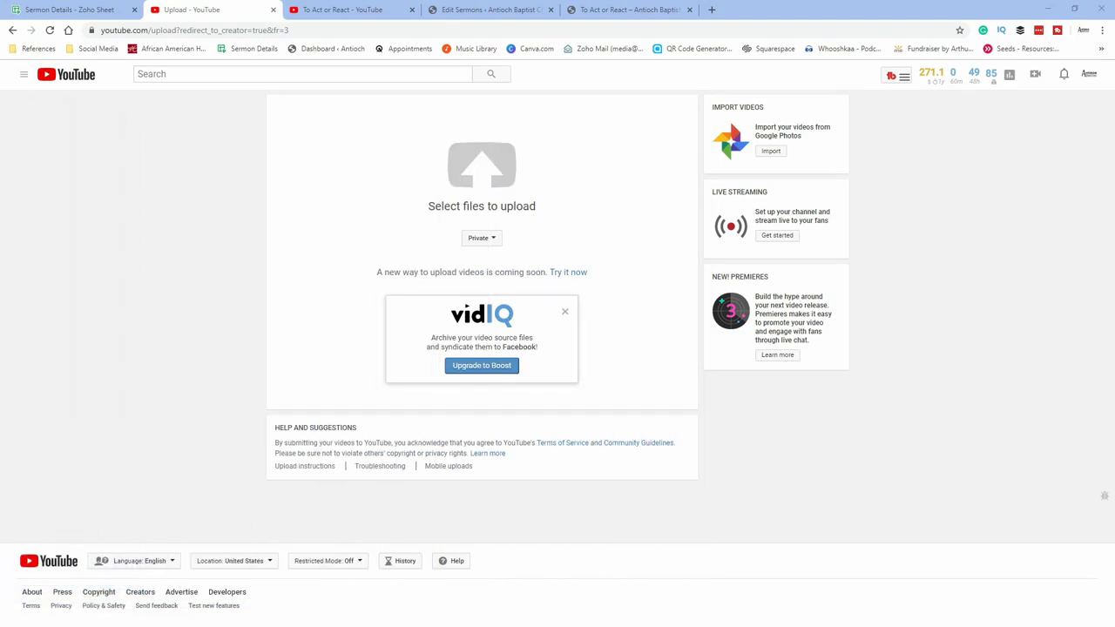
pyautogui.moveTo(166, 231); pyautogui.dragTo(482, 170)
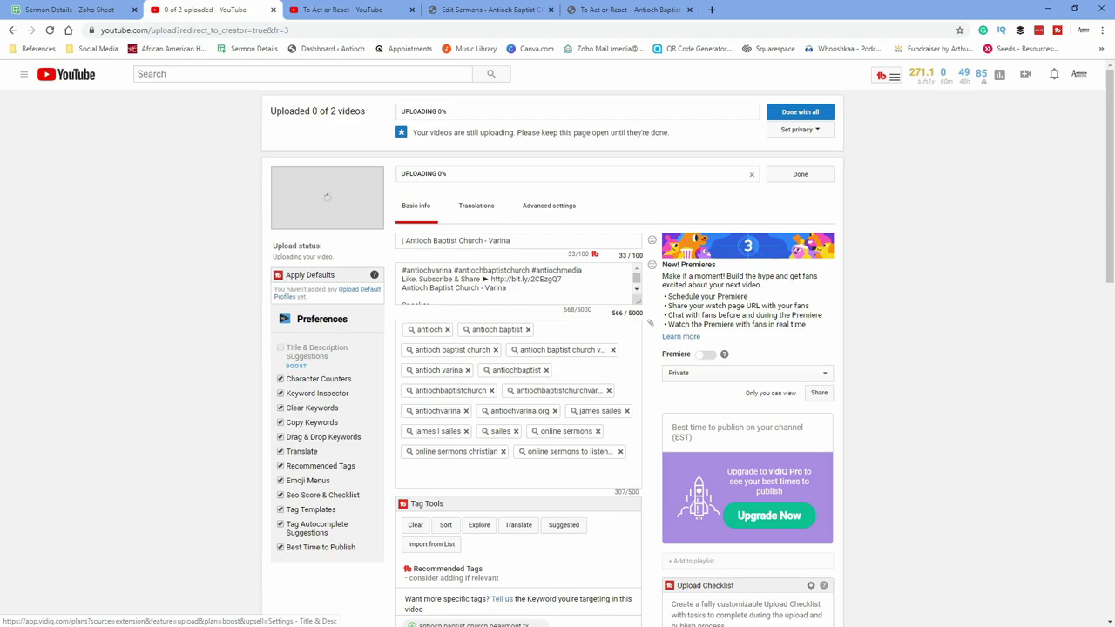
# Copy the 11/3/2019 sermon title from the Sermon Details sheet and put "To Act or React 1 of 4" before the church name in the video title.
pyautogui.click(78, 9)
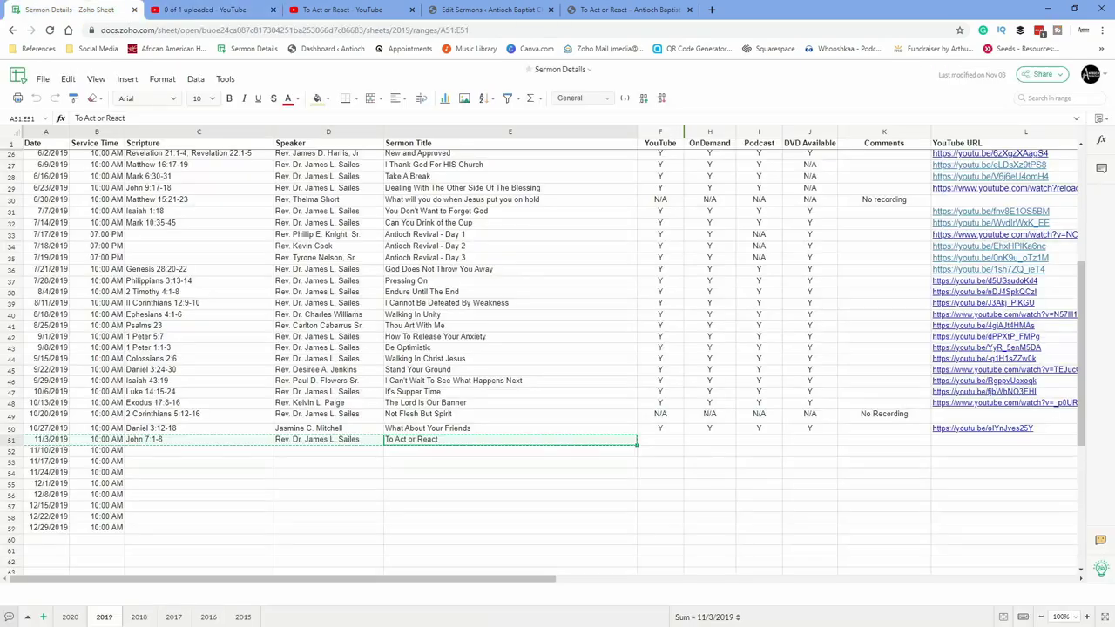
pyautogui.click(510, 483)
pyautogui.click(510, 439)
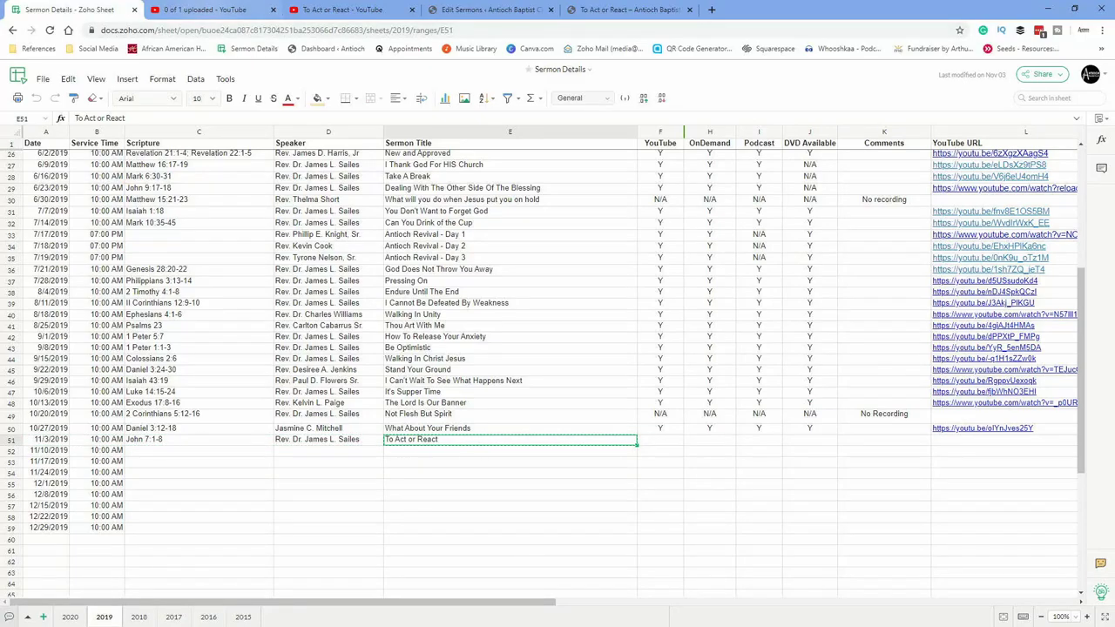
pyautogui.click(209, 10)
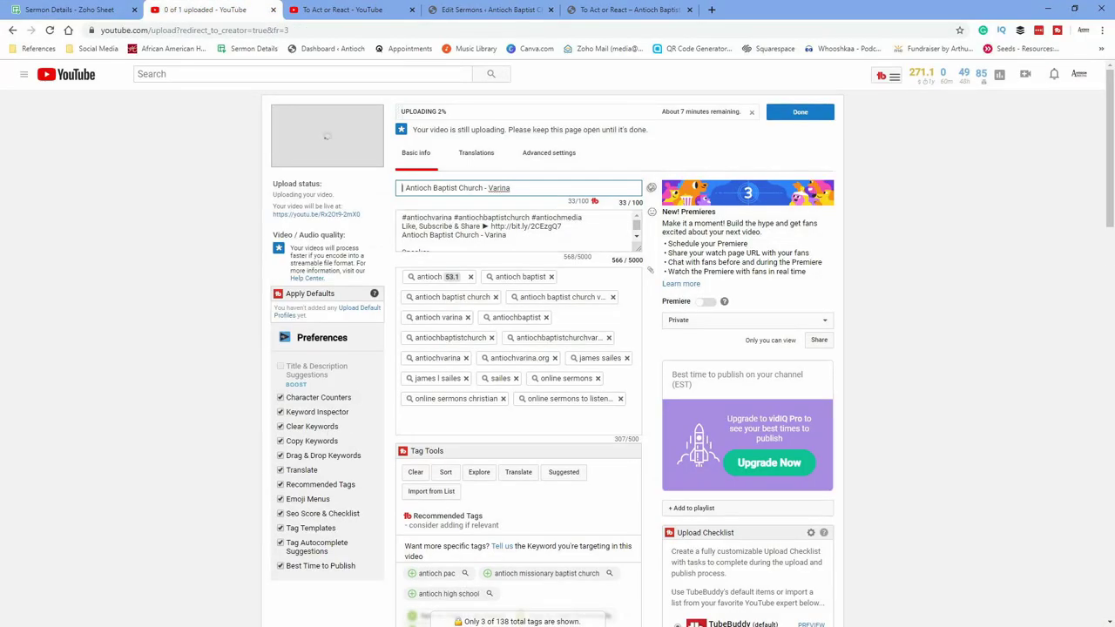
pyautogui.write('To Act or React')
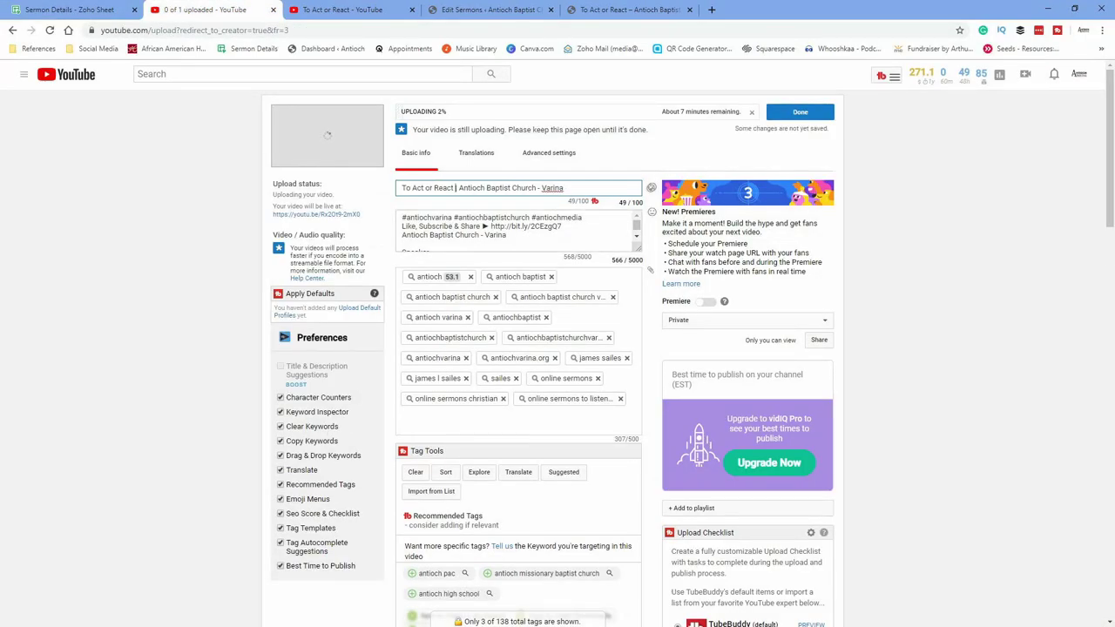
pyautogui.write('1 of 4')
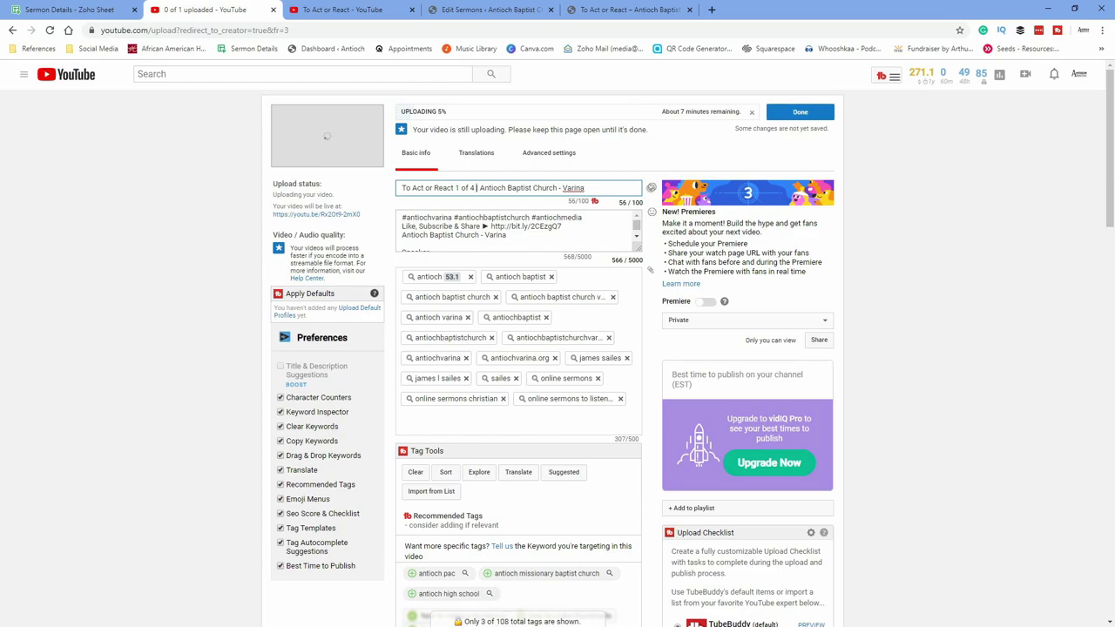
# Copy "To Act or React" from the video title and add it as a tag.
pyautogui.hotkey('shift', 'Left')
pyautogui.hotkey('shift', 'Left')
pyautogui.hotkey('ctrl', 'a')
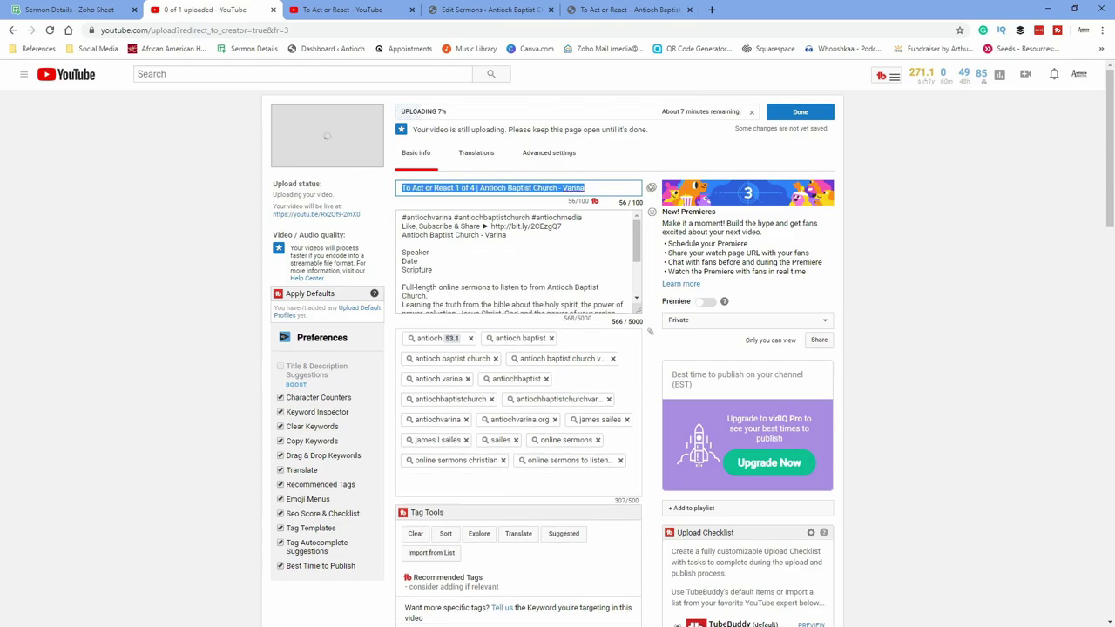
pyautogui.click(452, 188)
pyautogui.moveTo(455, 187); pyautogui.dragTo(402, 187)
pyautogui.hotkey('ctrl', 'c')
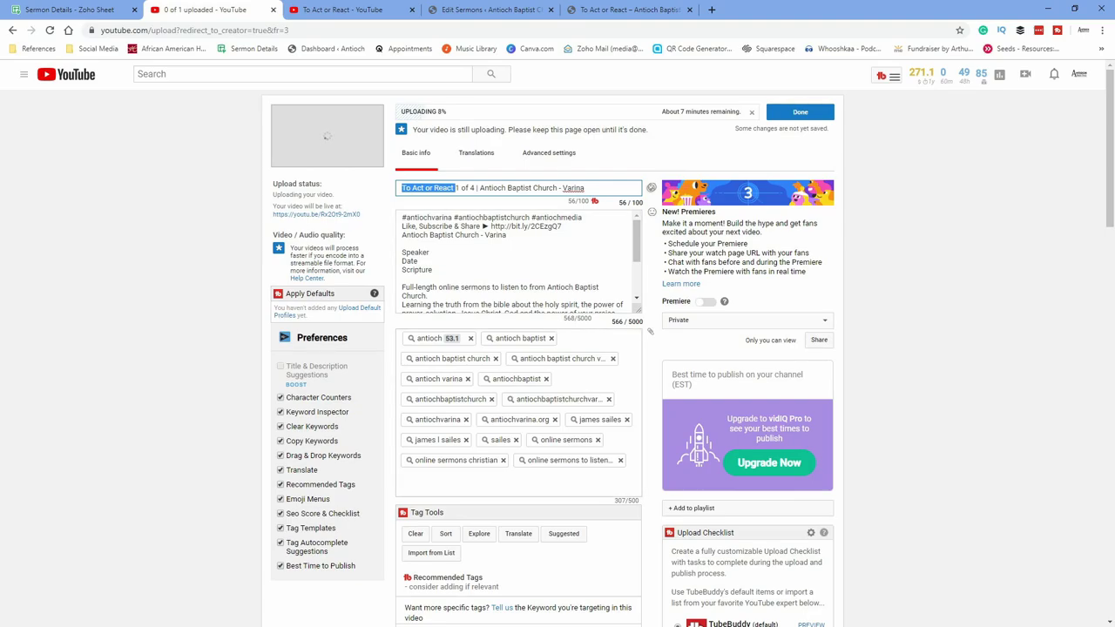
pyautogui.click(410, 482)
pyautogui.hotkey('ctrl', 'v')
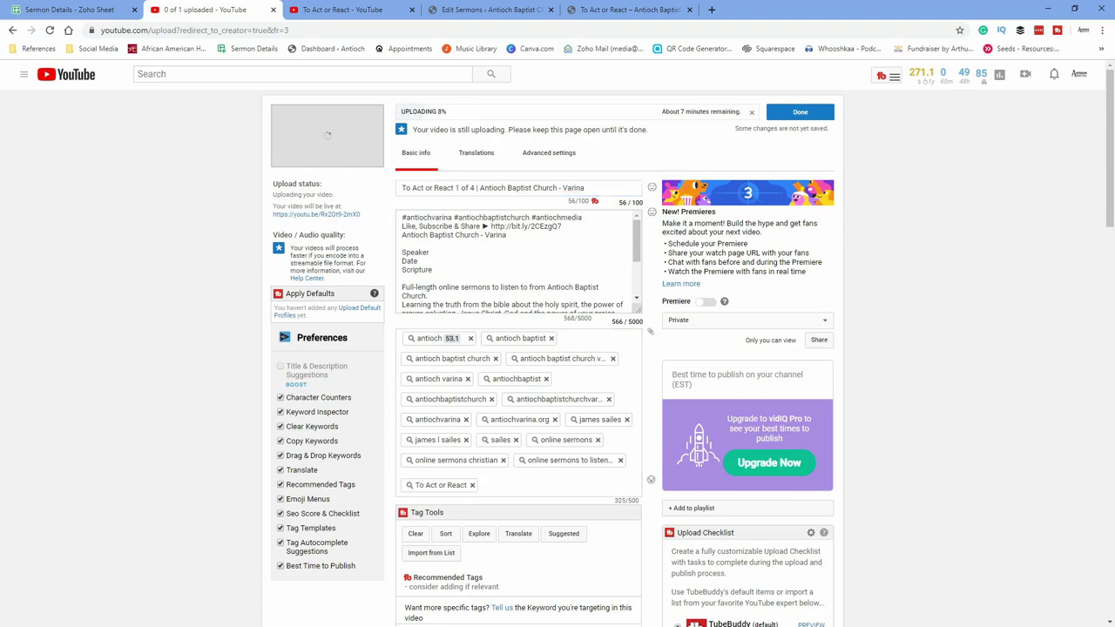
# Replace the Speaker placeholder in the video description with the 11/3/2019 speaker's name copied from the Sermon Details sheet.
pyautogui.doubleClick(415, 252)
pyautogui.click(85, 10)
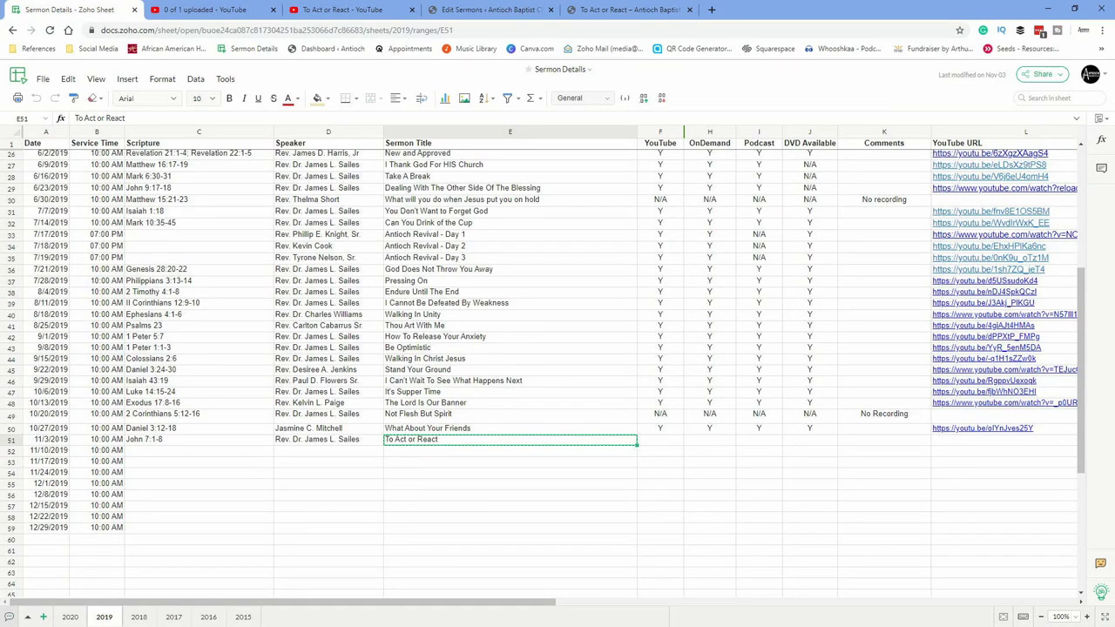
pyautogui.click(328, 440)
pyautogui.hotkey('ctrl', 'c')
pyautogui.click(204, 10)
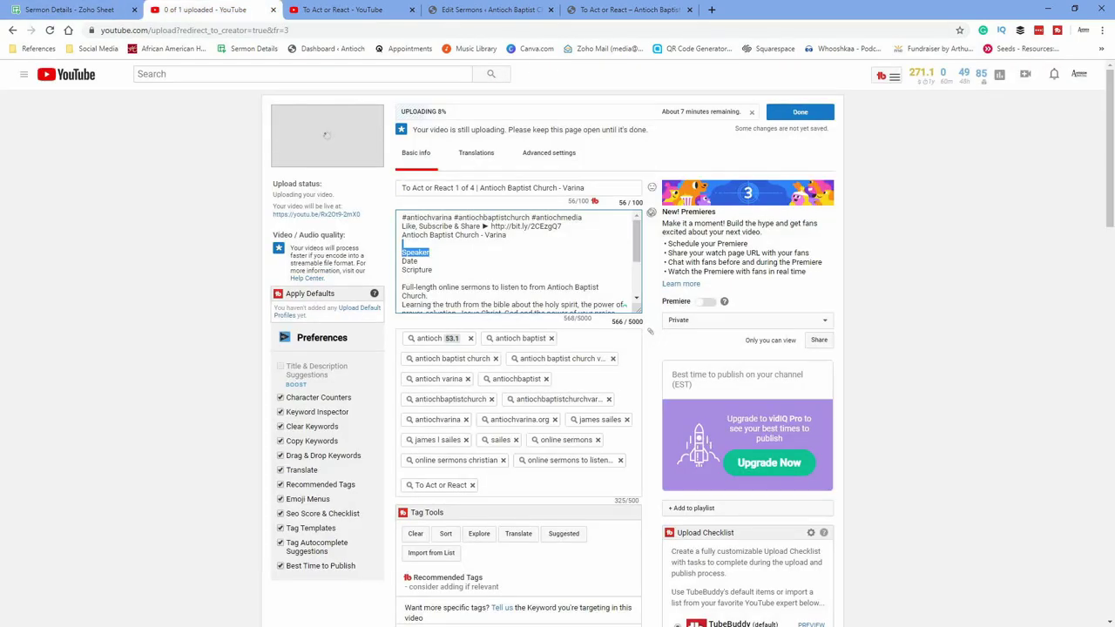
pyautogui.hotkey('ctrl', 'v')
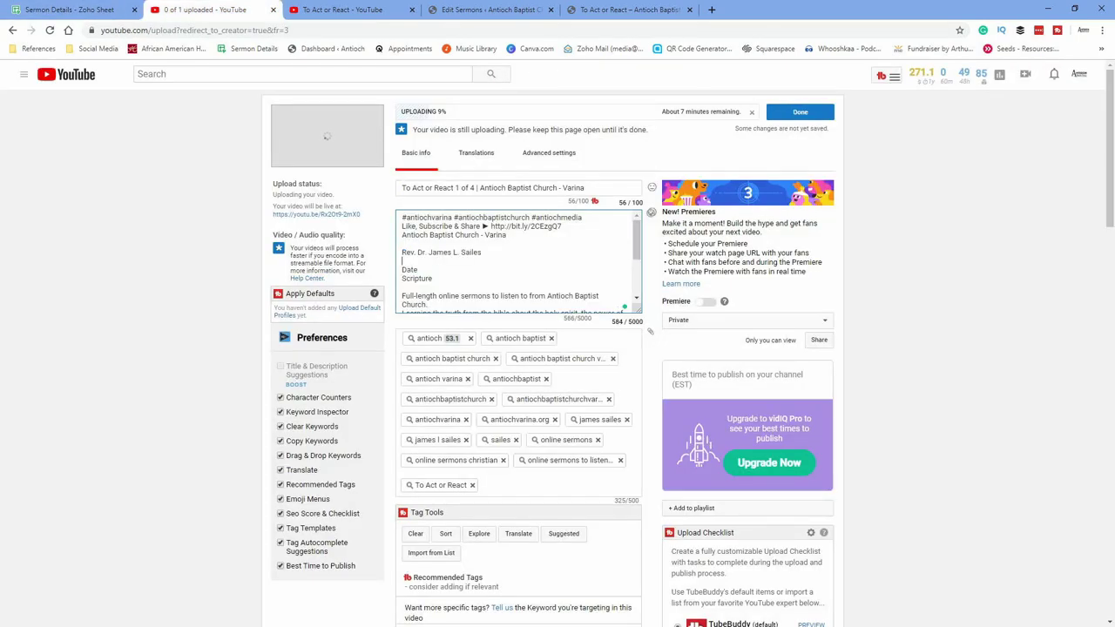
# Enter 11/3/2019 below the speaker in the description and remove the Date placeholder.
pyautogui.write('11/3/2019')
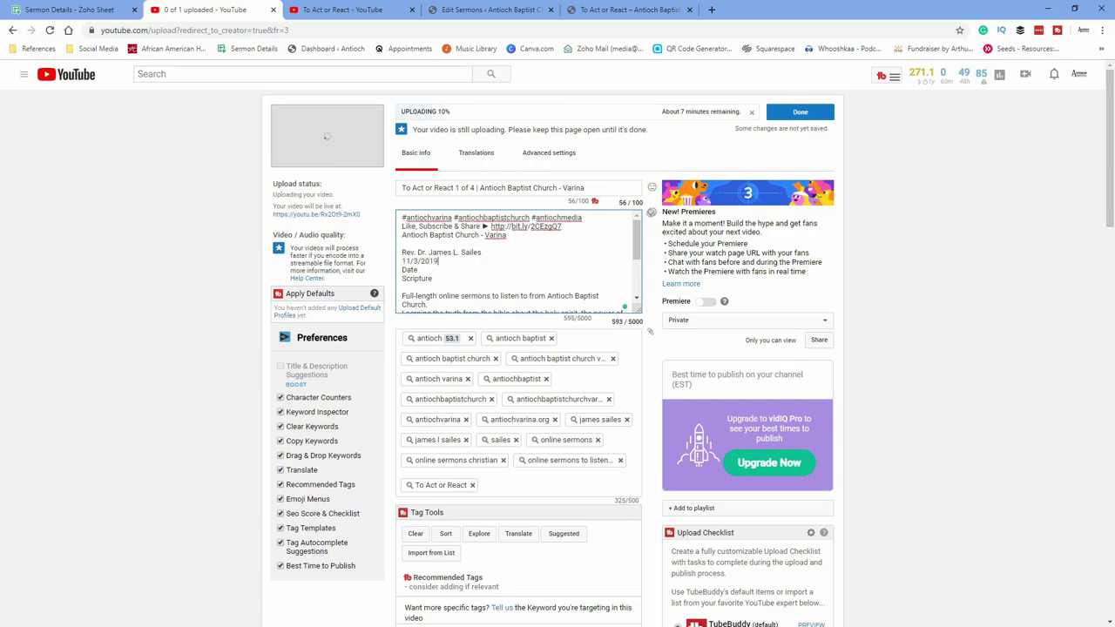
pyautogui.hotkey('shift', 'Down')
pyautogui.press('BackSpace')
# Copy John 7:1-8 from the Sermon Details sheet and place it on its own line under Scripture in the description.
pyautogui.press('Return')
pyautogui.click(74, 10)
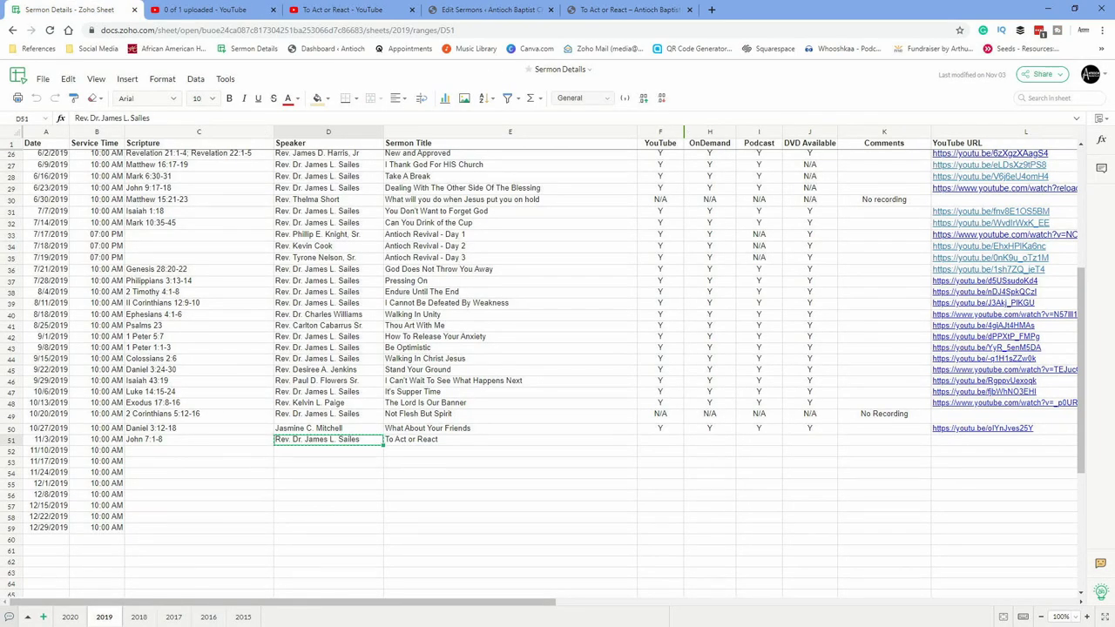
pyautogui.click(198, 440)
pyautogui.hotkey('ctrl', 'c')
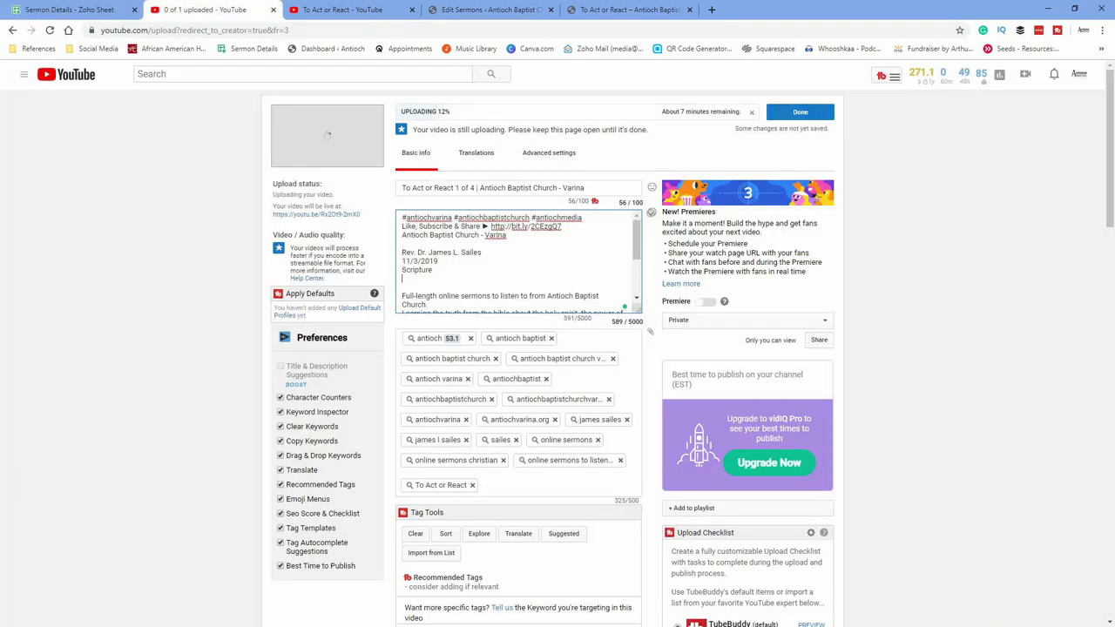
pyautogui.click(205, 10)
pyautogui.hotkey('ctrl', 'v')
pyautogui.press('BackSpace')
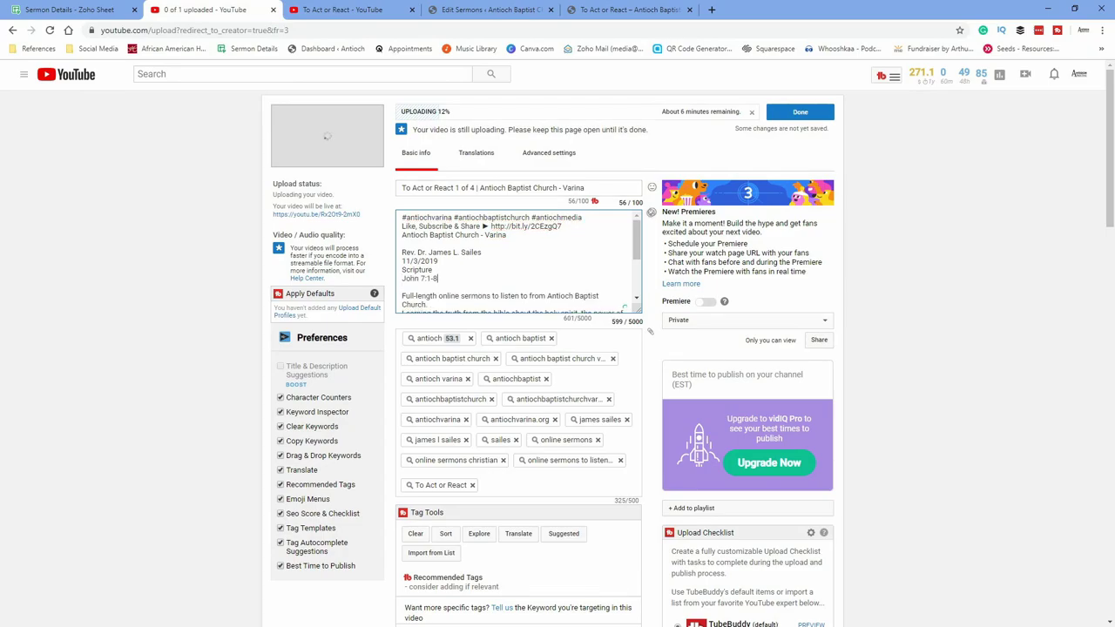
# Open canva.com in a new tab and upload 11032019.png from Downloads as the video's custom thumbnail.
pyautogui.scroll(-15, 557, 348)
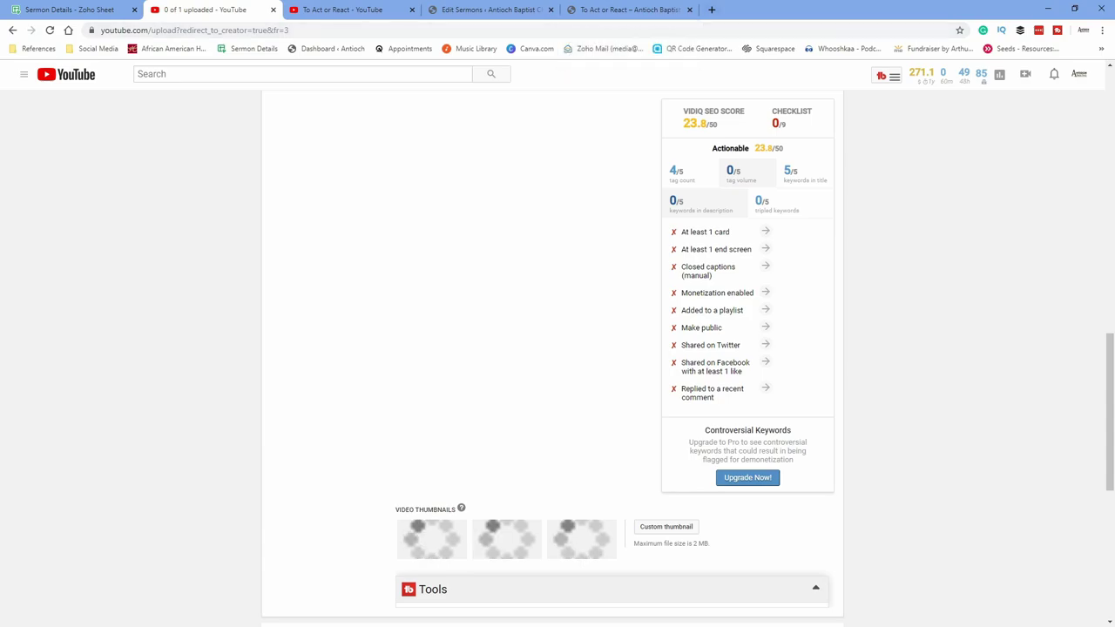
pyautogui.hotkey('ctrl', 't')
pyautogui.write('canva.com')
pyautogui.press('Return')
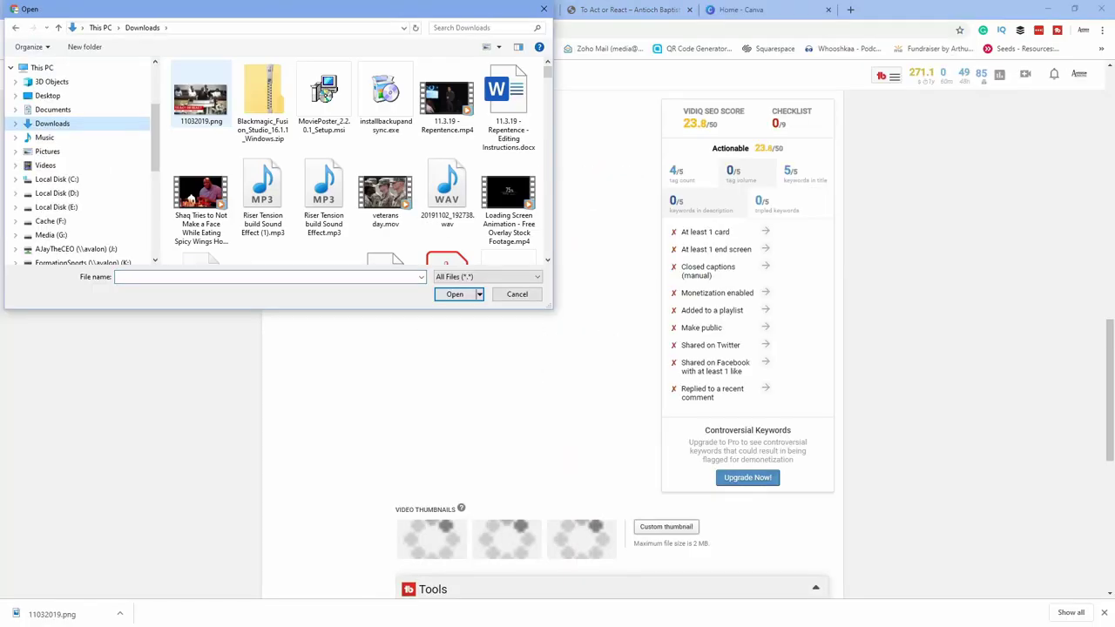
pyautogui.click(200, 92)
pyautogui.click(455, 293)
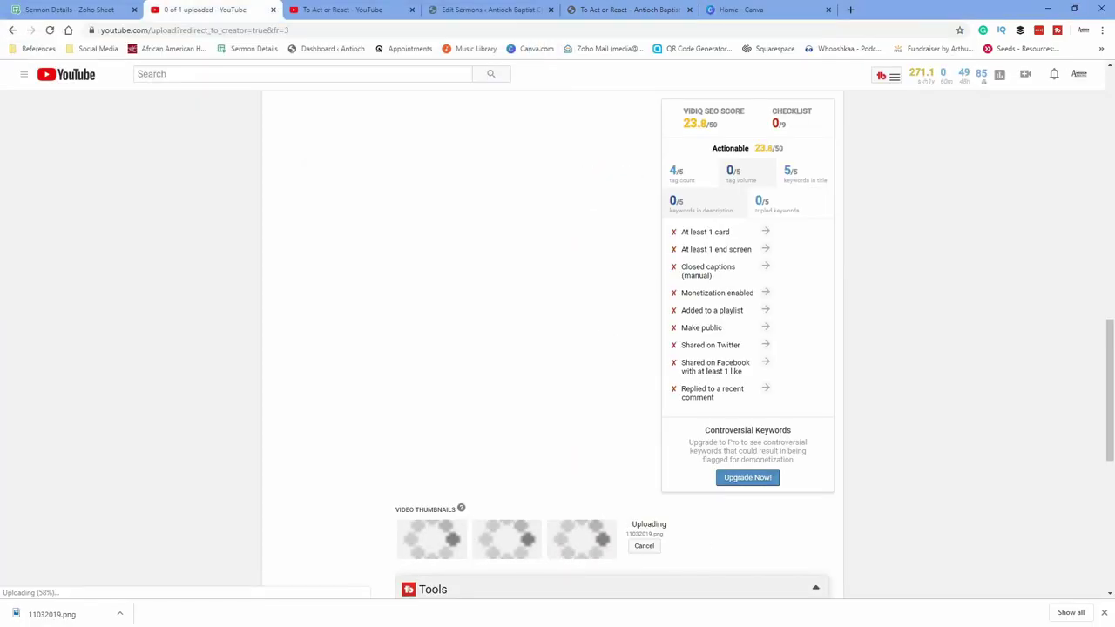
# Add the To Act or React 1 of 4 video to the To Act or React playlist.
pyautogui.scroll(15, 553, 344)
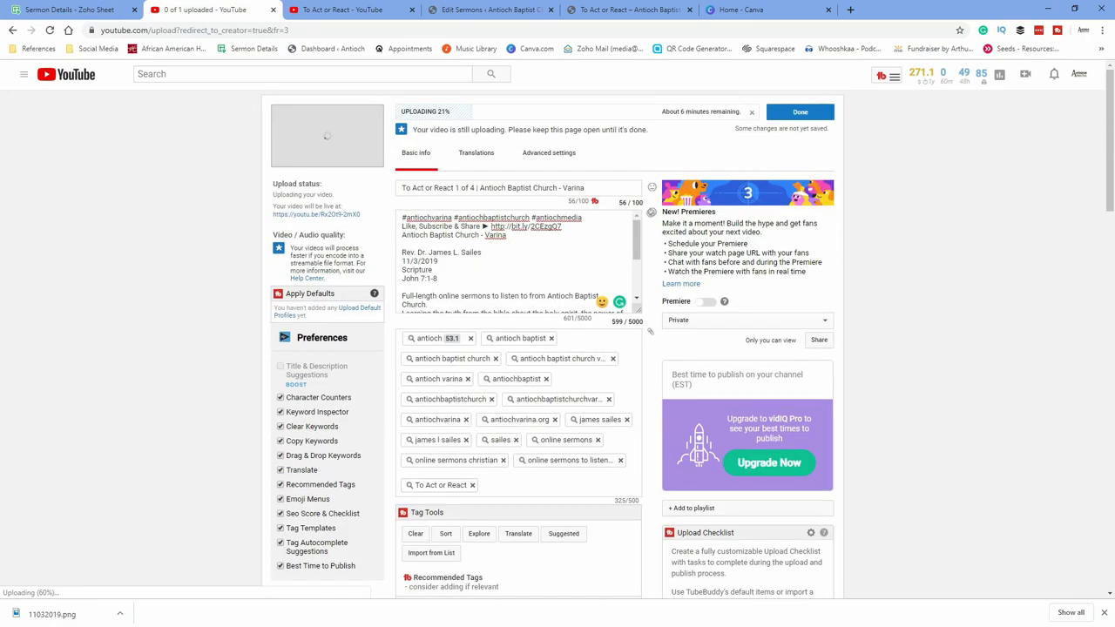
pyautogui.click(697, 508)
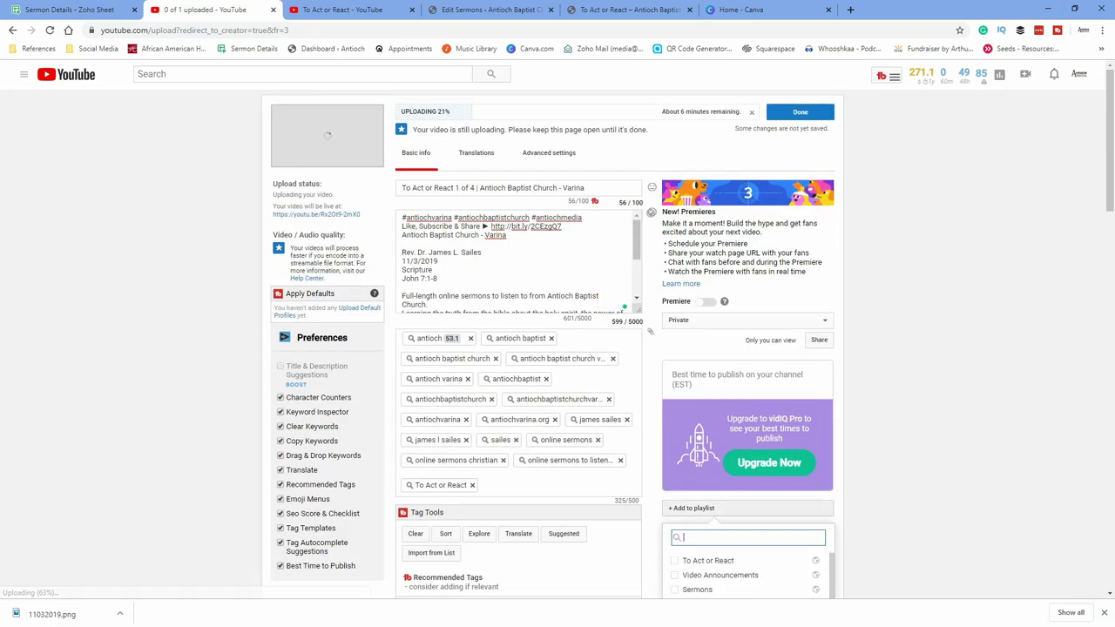
pyautogui.click(675, 560)
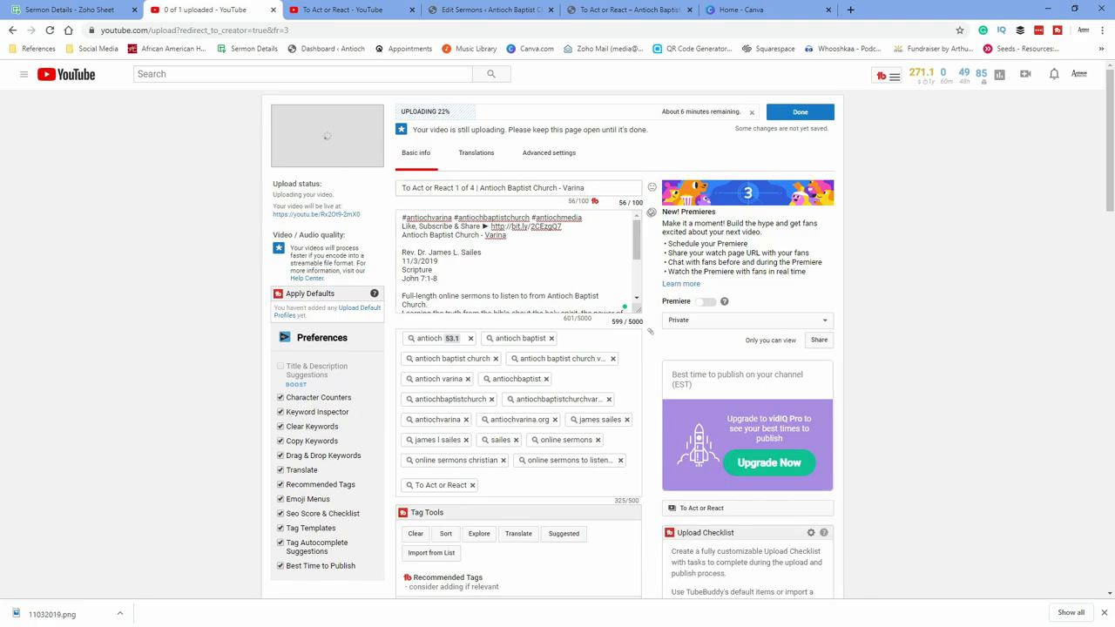
pyautogui.tripleClick(575, 188)
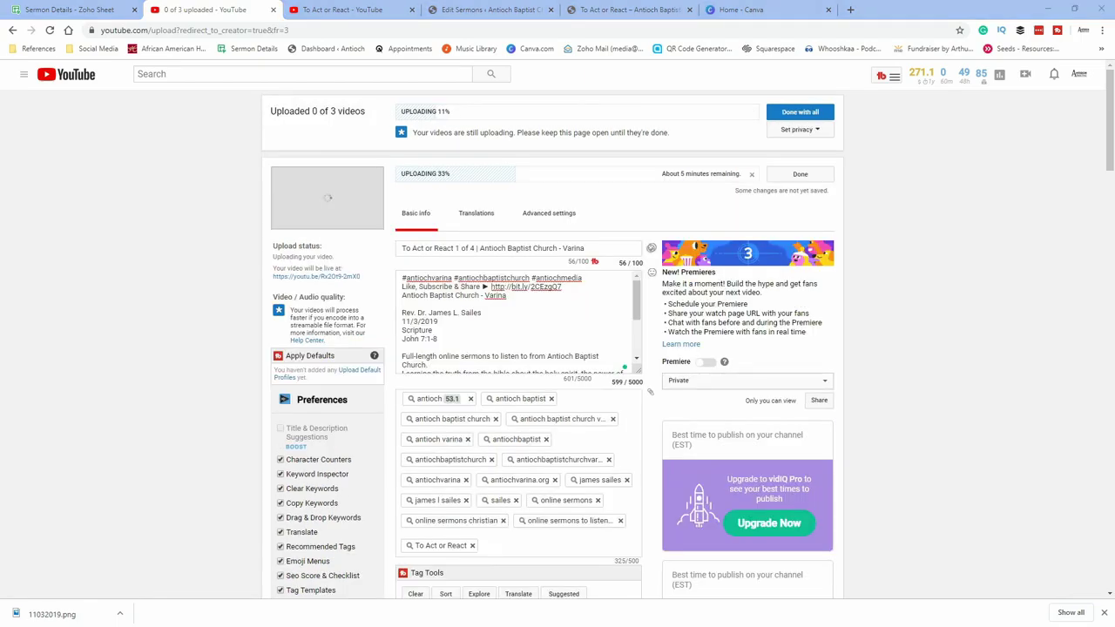
# Set the 1 of 4 video's visibility to Scheduled, publishing on Nov 5, 2019 at 9:00 AM.
pyautogui.click(747, 380)
pyautogui.click(696, 423)
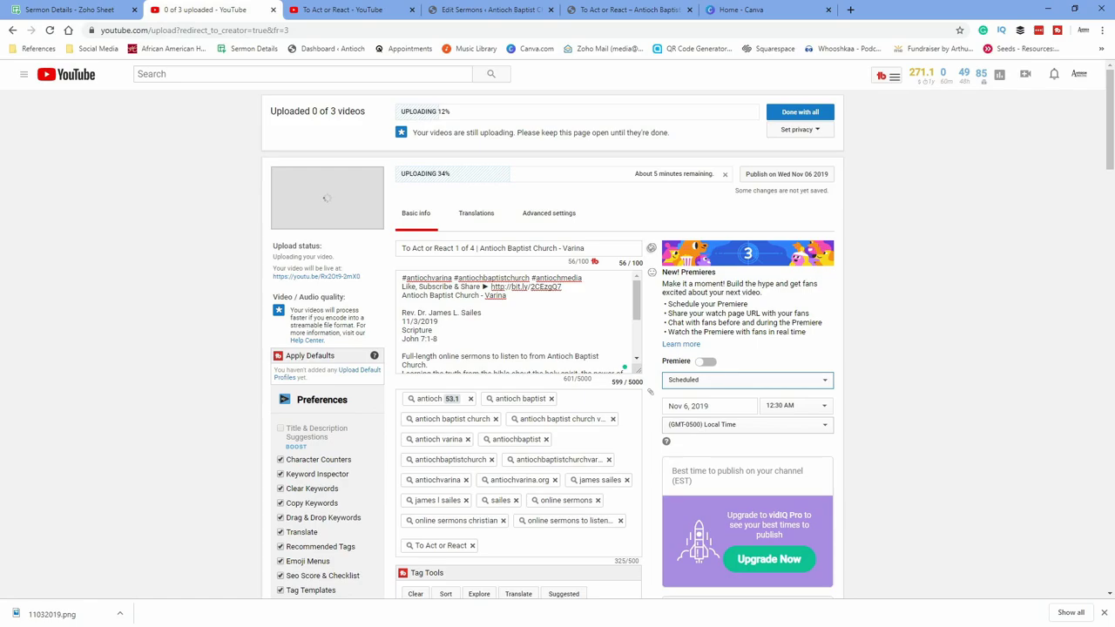
pyautogui.click(709, 406)
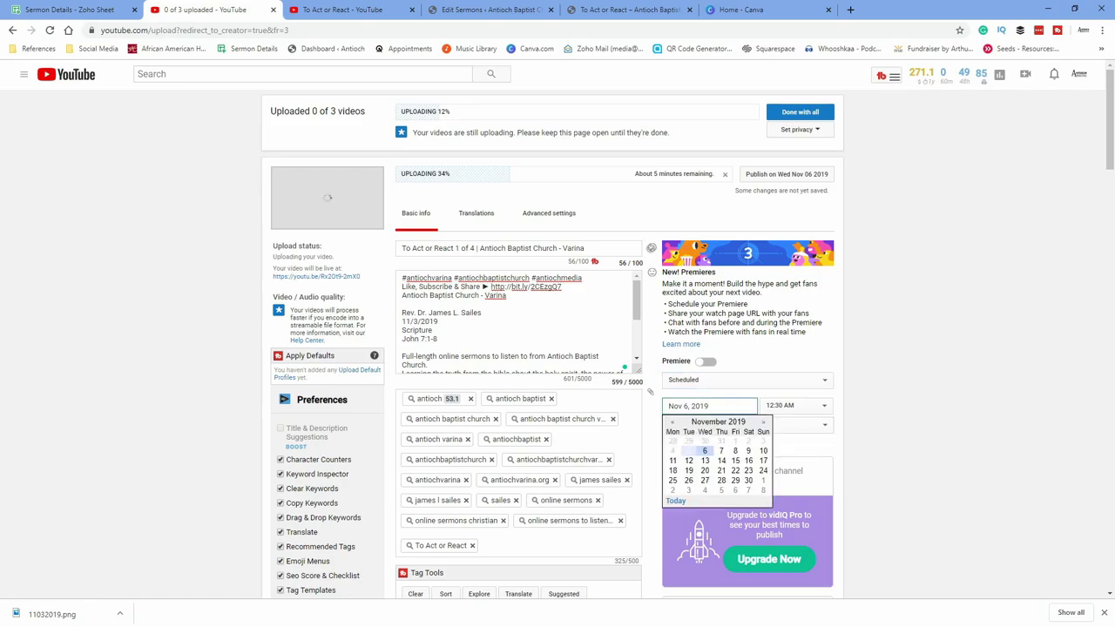
pyautogui.click(689, 451)
pyautogui.click(795, 406)
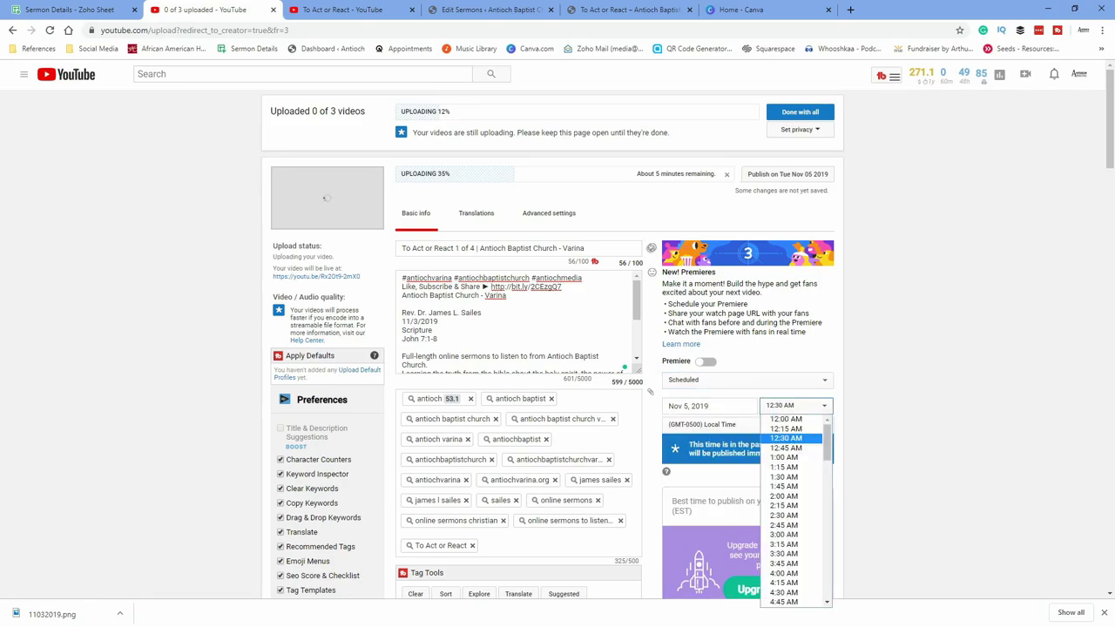
pyautogui.scroll(-1, 791, 544)
pyautogui.scroll(-4, 790, 497)
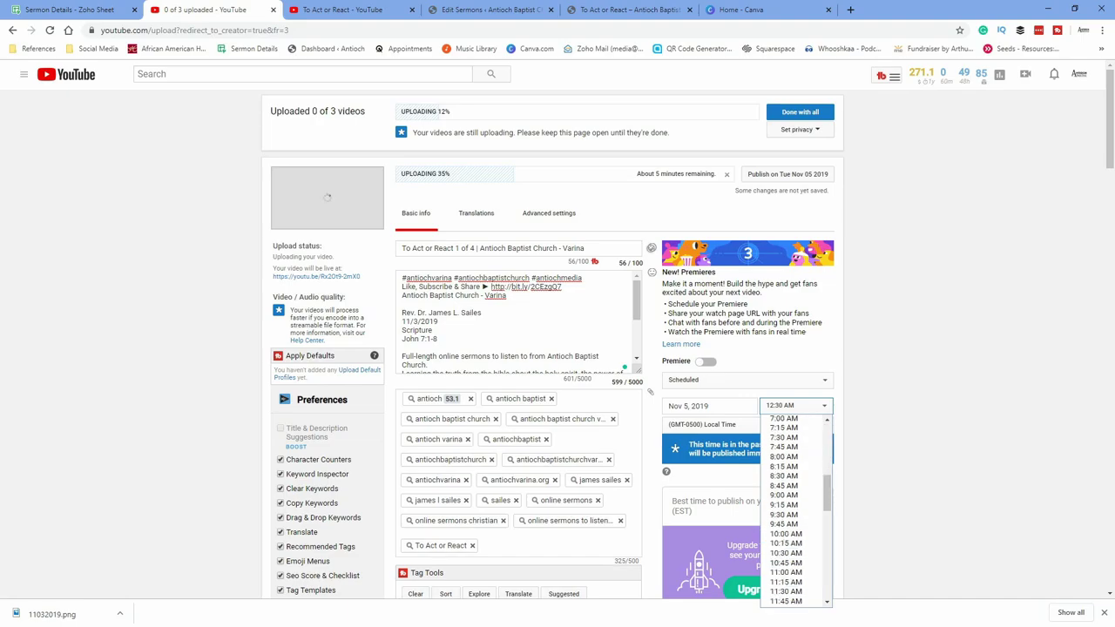
pyautogui.click(791, 496)
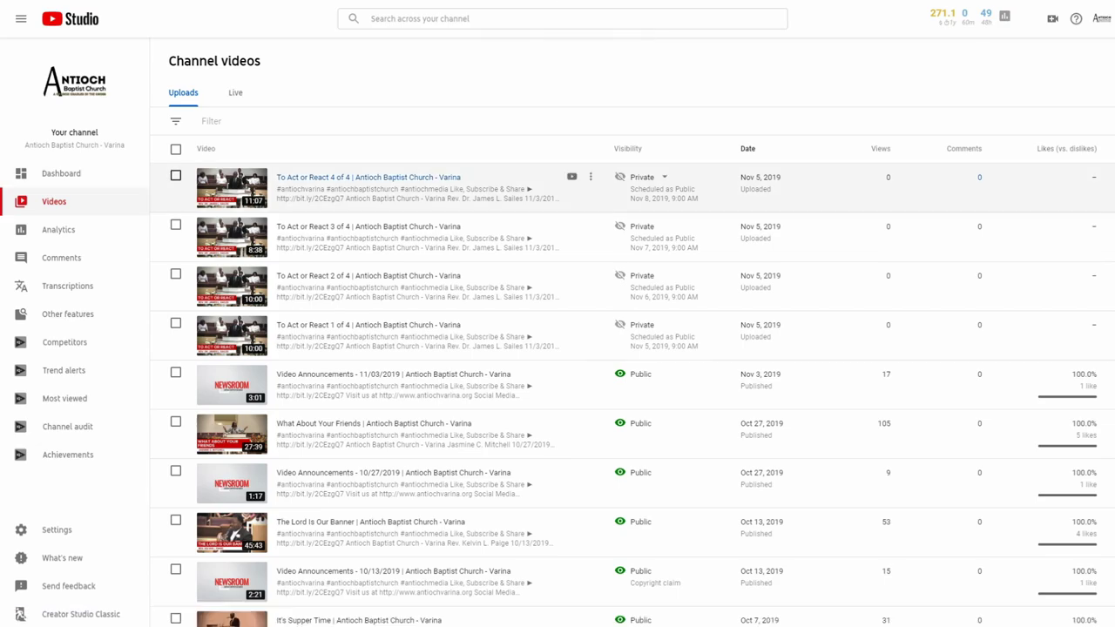
# Select all four To Act or React clips in the channel's uploads and check their scheduled publishing details.
pyautogui.click(175, 175)
pyautogui.click(175, 262)
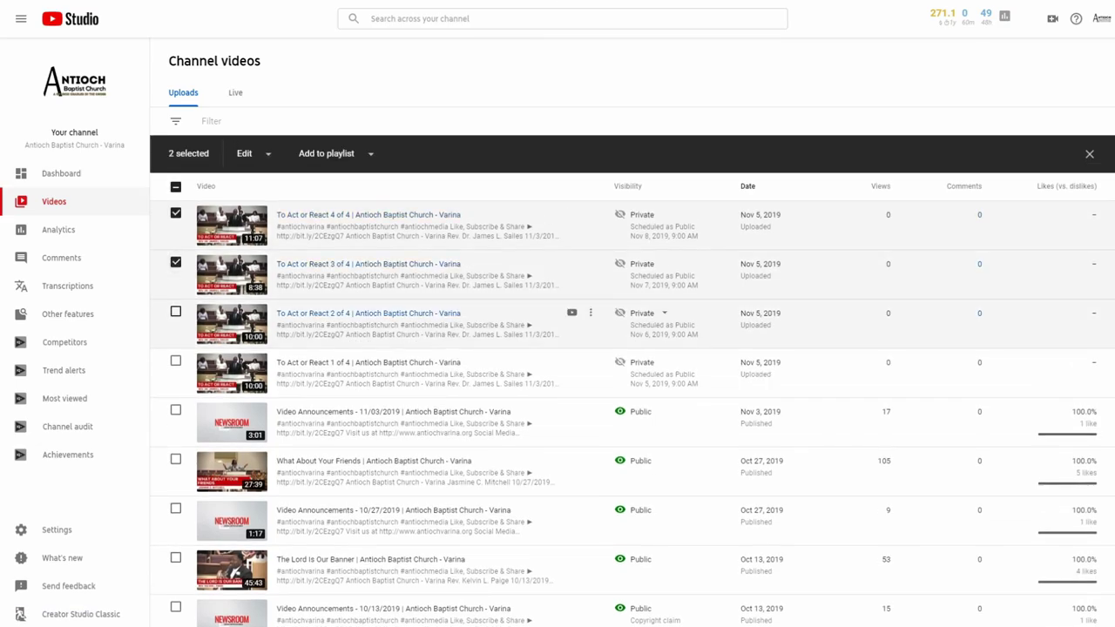
pyautogui.click(175, 311)
pyautogui.click(175, 361)
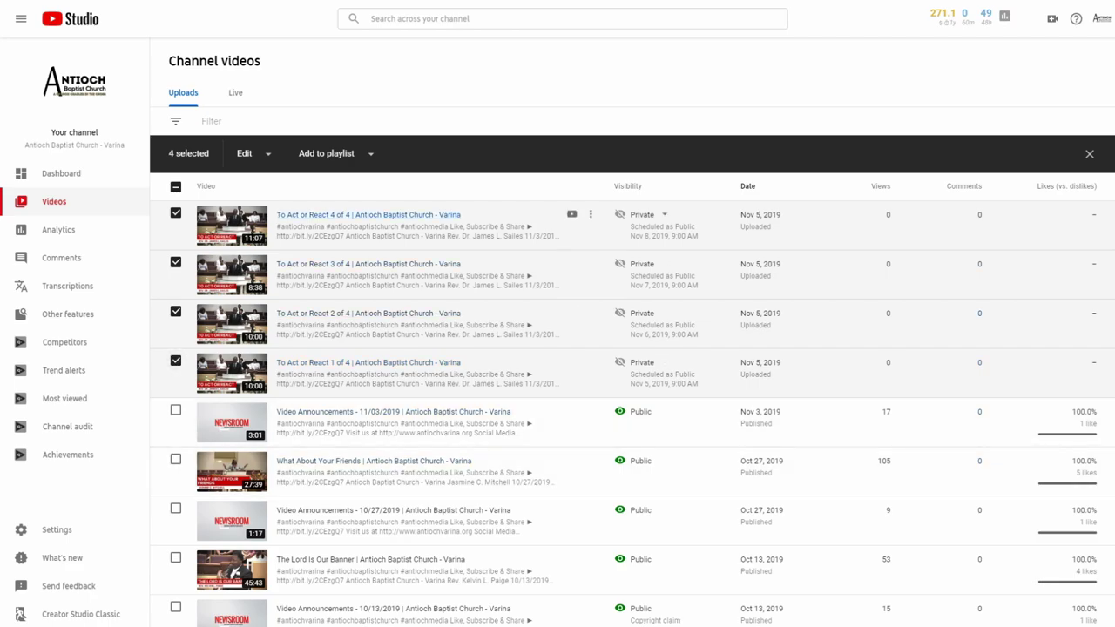
pyautogui.moveTo(642, 263)
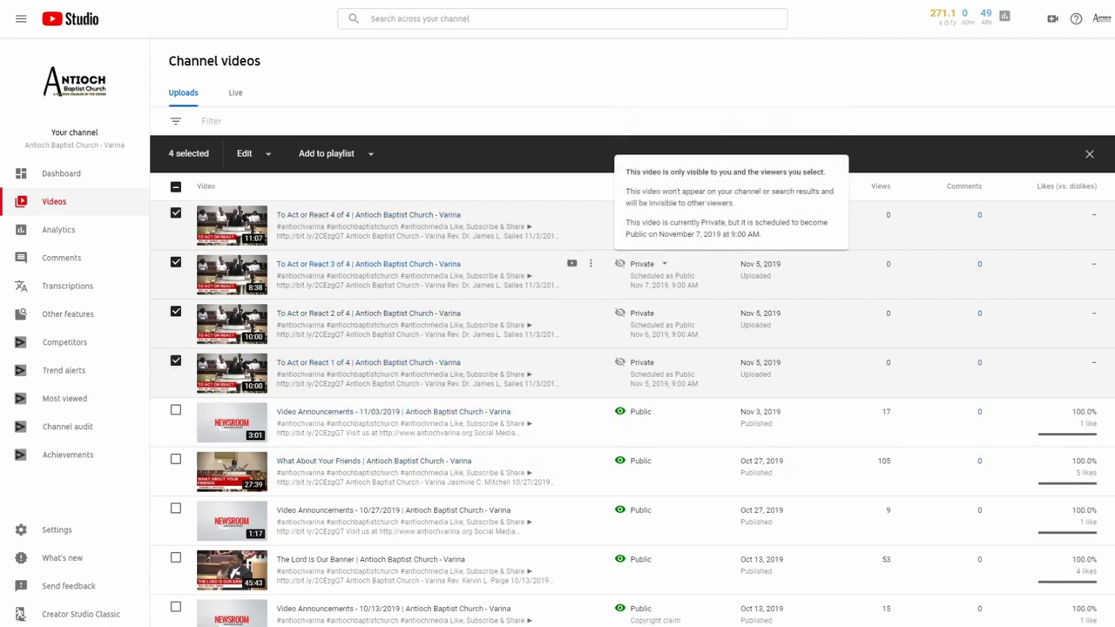
pyautogui.moveTo(642, 313)
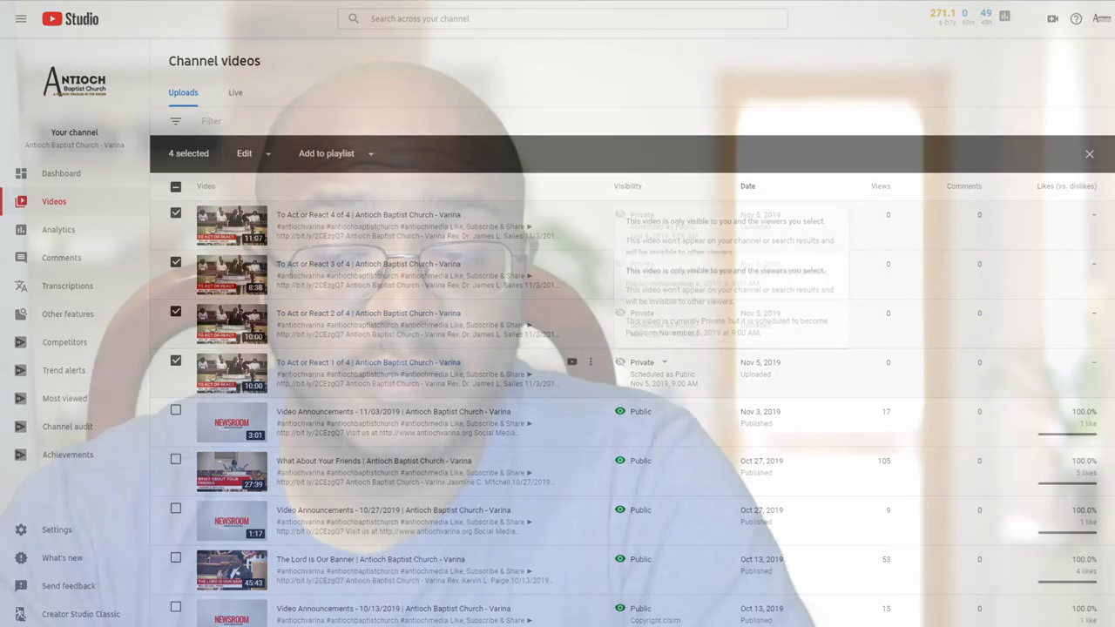